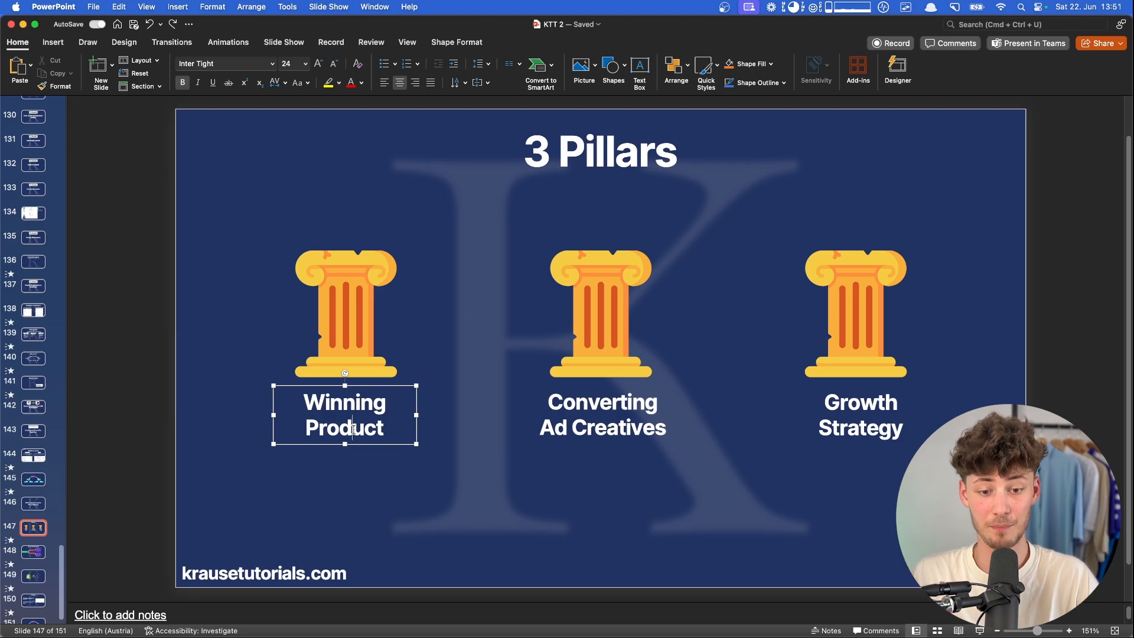
Review the Converting Ad Creatives and Growth Strategy pillars on the 3 Pillars slide
{"action": "left_click", "coordinate": [574, 312]}
{"action": "left_click", "coordinate": [585, 414]}
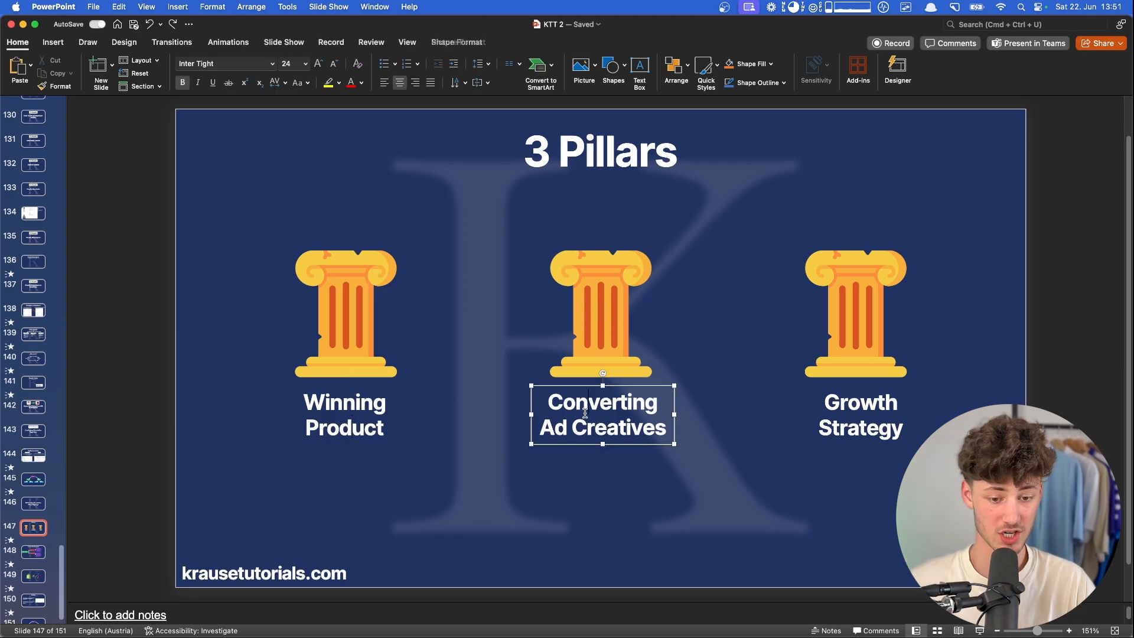
{"action": "left_click_drag", "start_coordinate": [555, 402], "coordinate": [653, 442]}
{"action": "left_click", "coordinate": [646, 423]}
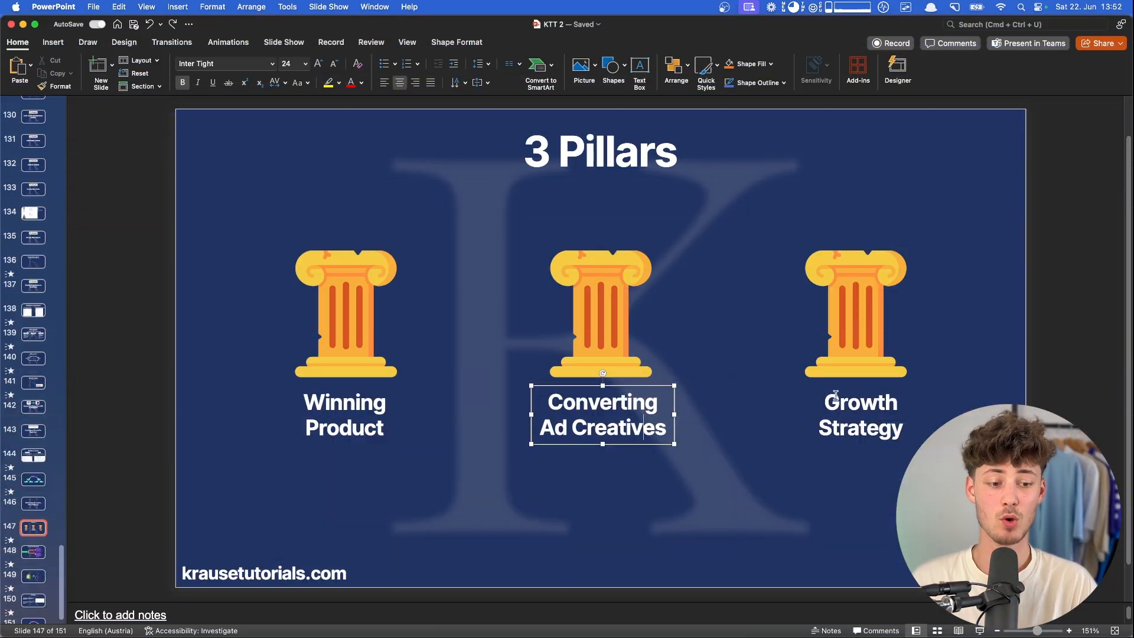
{"action": "left_click", "coordinate": [833, 403]}
{"action": "left_click_drag", "start_coordinate": [833, 403], "coordinate": [907, 437]}
{"action": "left_click", "coordinate": [1013, 399]}
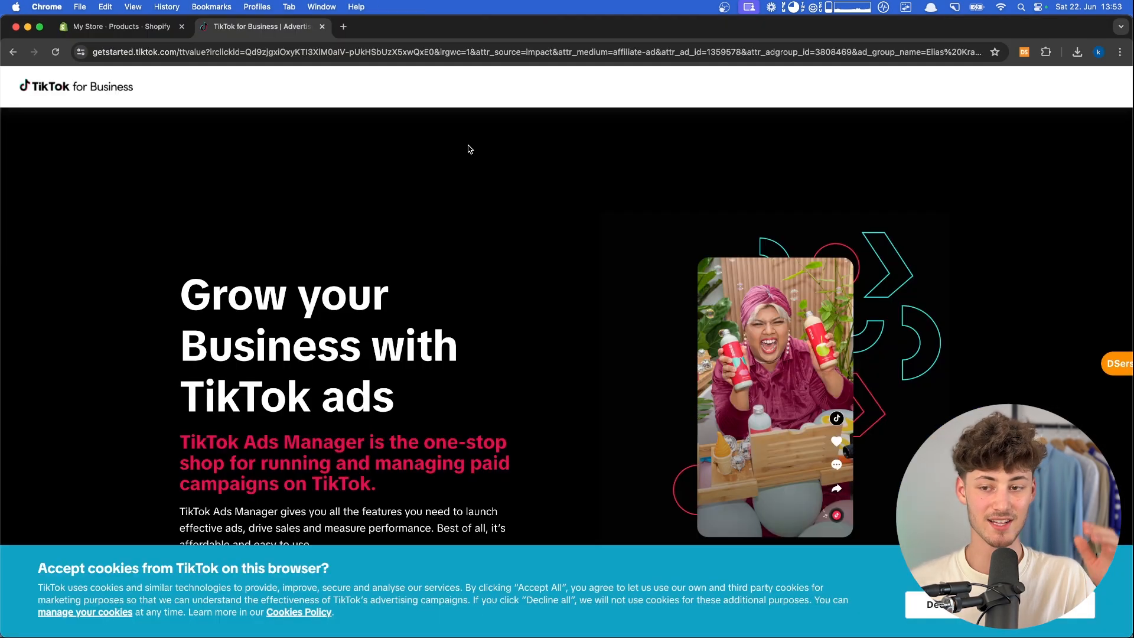
Start the TikTok for Business sign-up and enter the account password in the account creation form
{"action": "scroll", "coordinate": [221, 250], "scroll_direction": "down", "scroll_amount": 6}
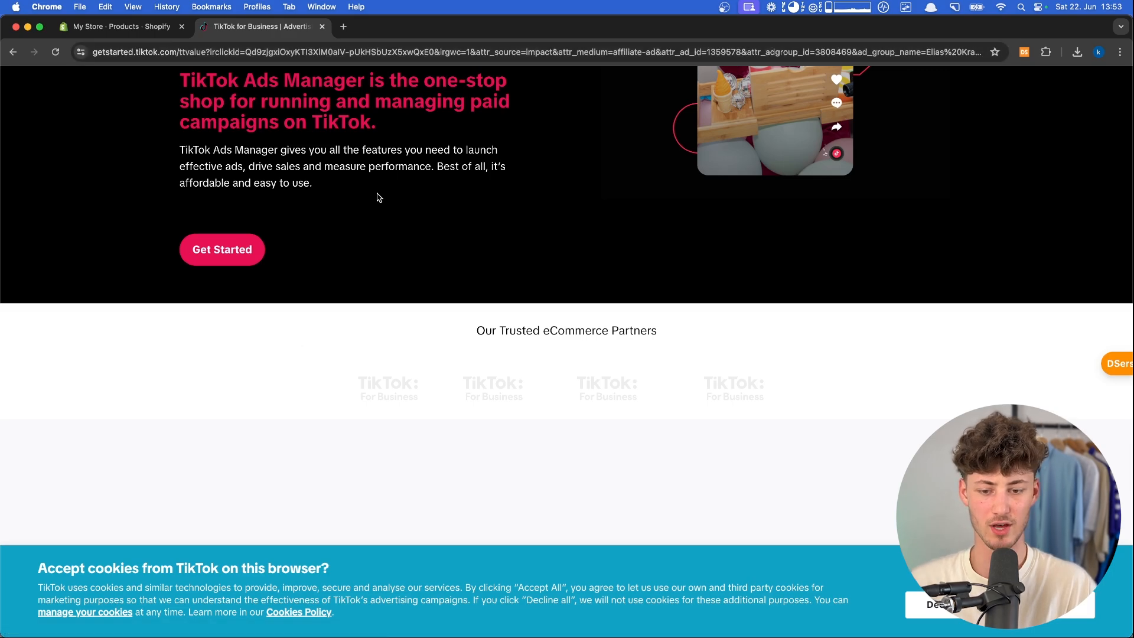
{"action": "scroll", "coordinate": [360, 230], "scroll_direction": "up", "scroll_amount": 3}
{"action": "left_click", "coordinate": [233, 411]}
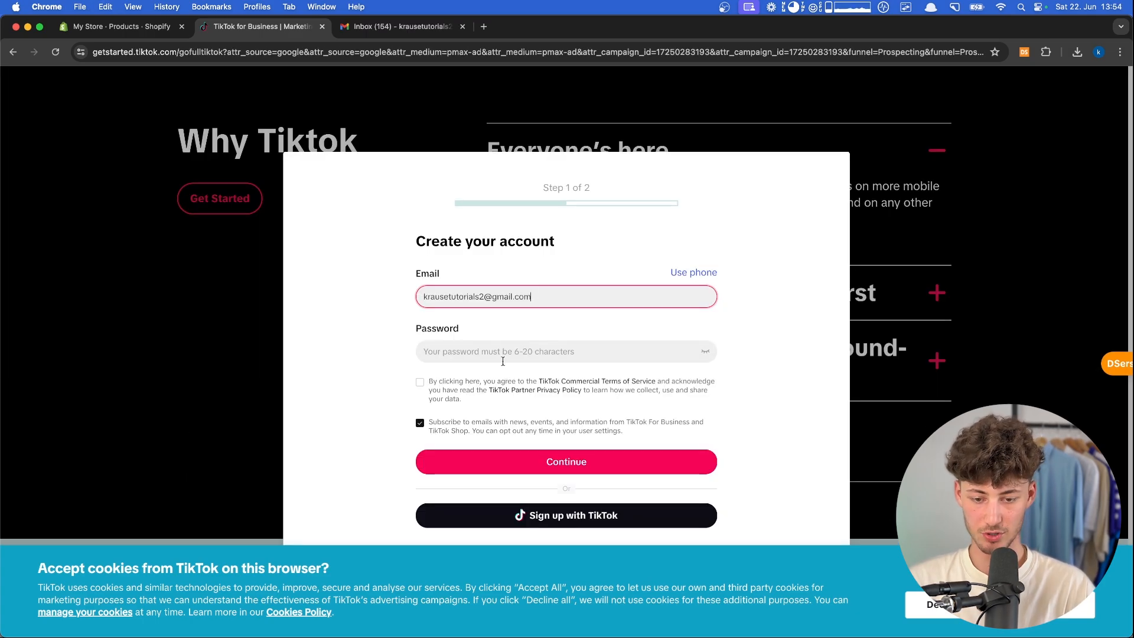
{"action": "left_click", "coordinate": [506, 355]}
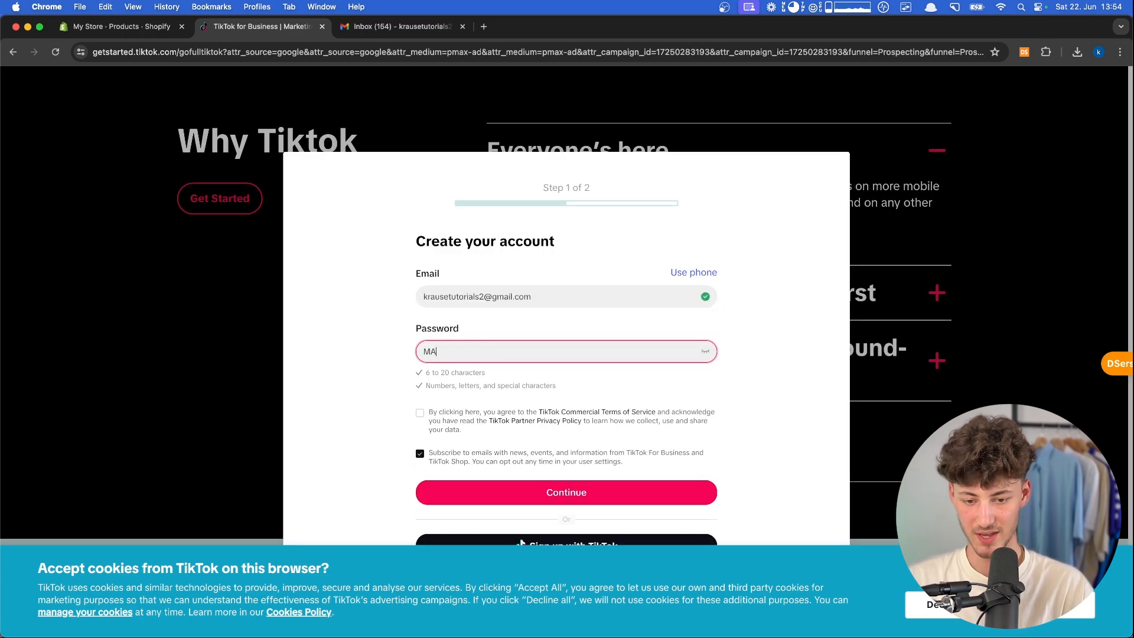
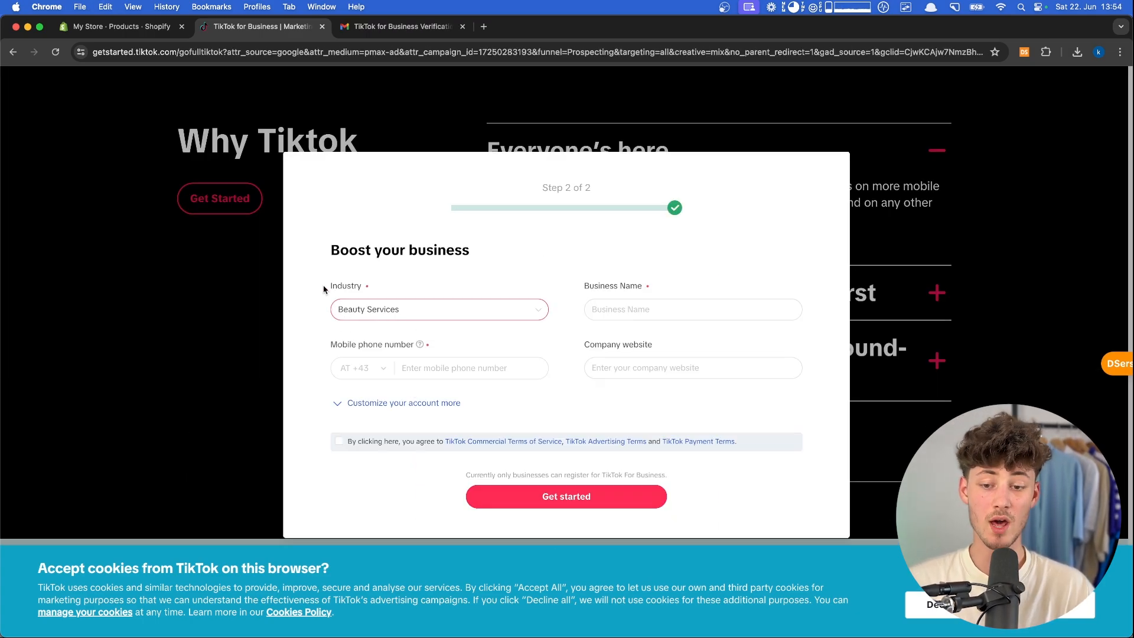
{"action": "left_click_drag", "start_coordinate": [566, 291], "coordinate": [454, 366]}
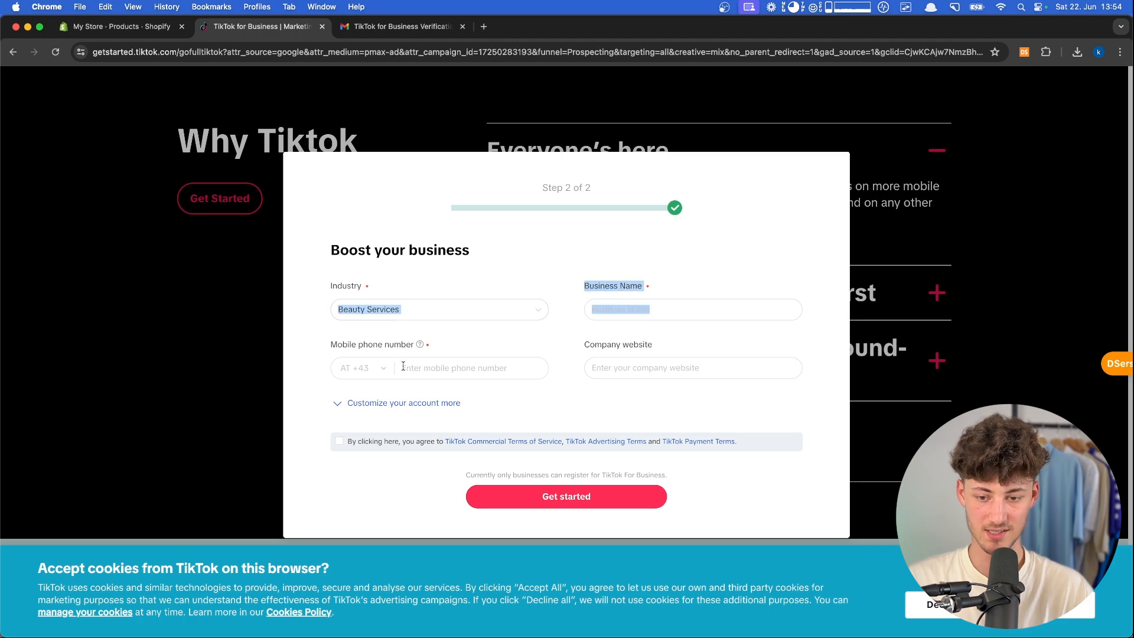
{"action": "left_click_drag", "start_coordinate": [335, 342], "coordinate": [426, 346]}
{"action": "left_click_drag", "start_coordinate": [602, 345], "coordinate": [684, 348]}
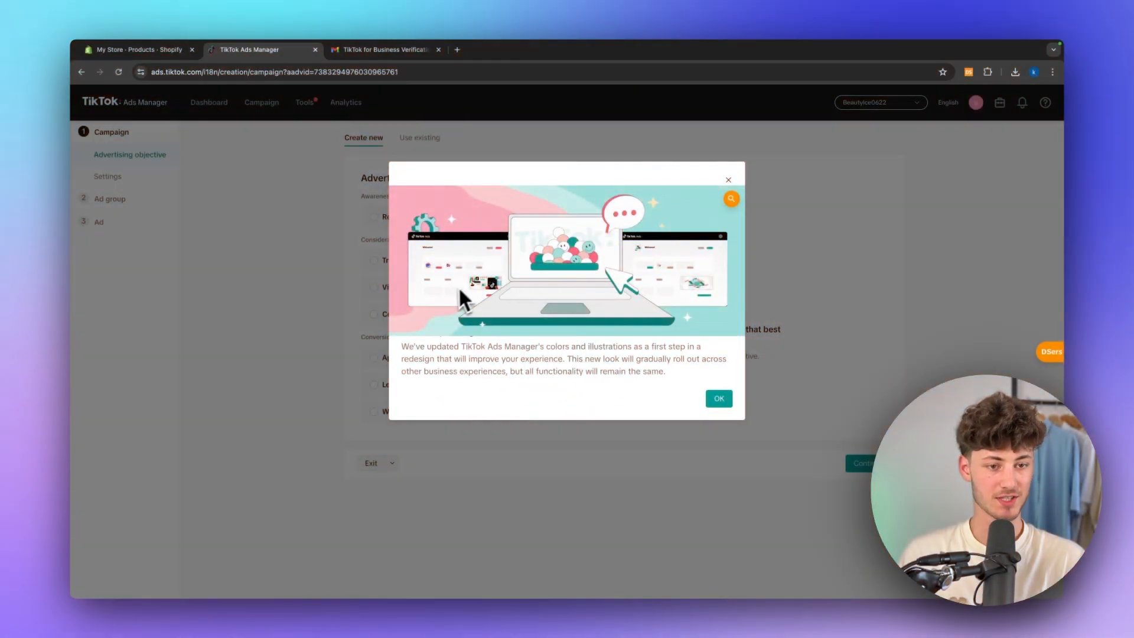
Dismiss the redesign notice in TikTok Ads Manager and switch to the Shopify admin home page
{"action": "left_click", "coordinate": [729, 181]}
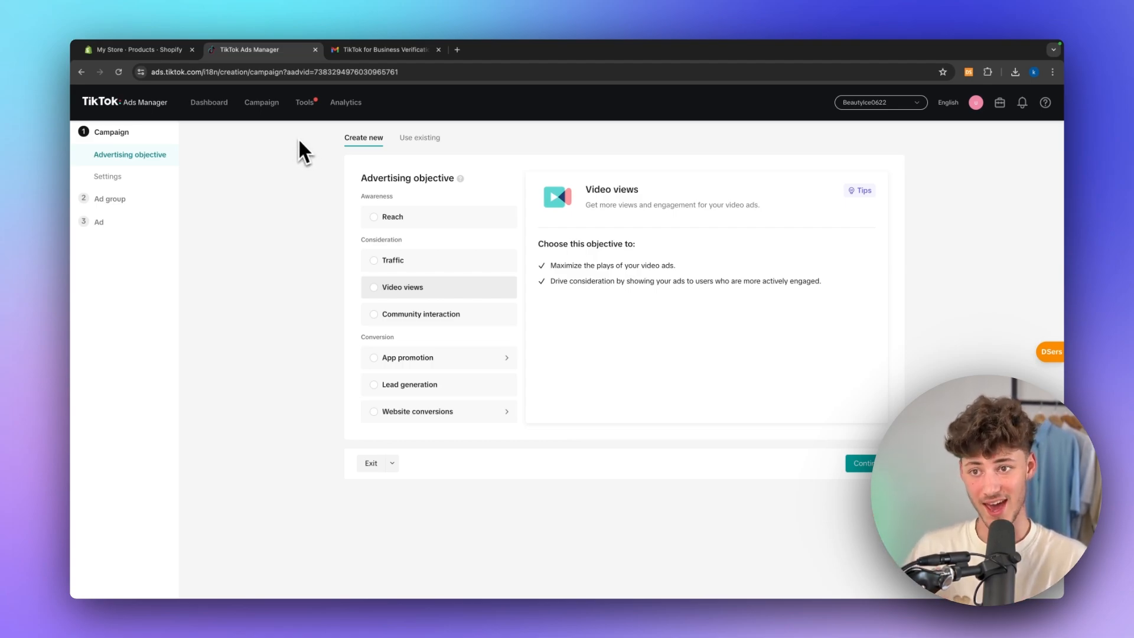
{"action": "left_click", "coordinate": [171, 51]}
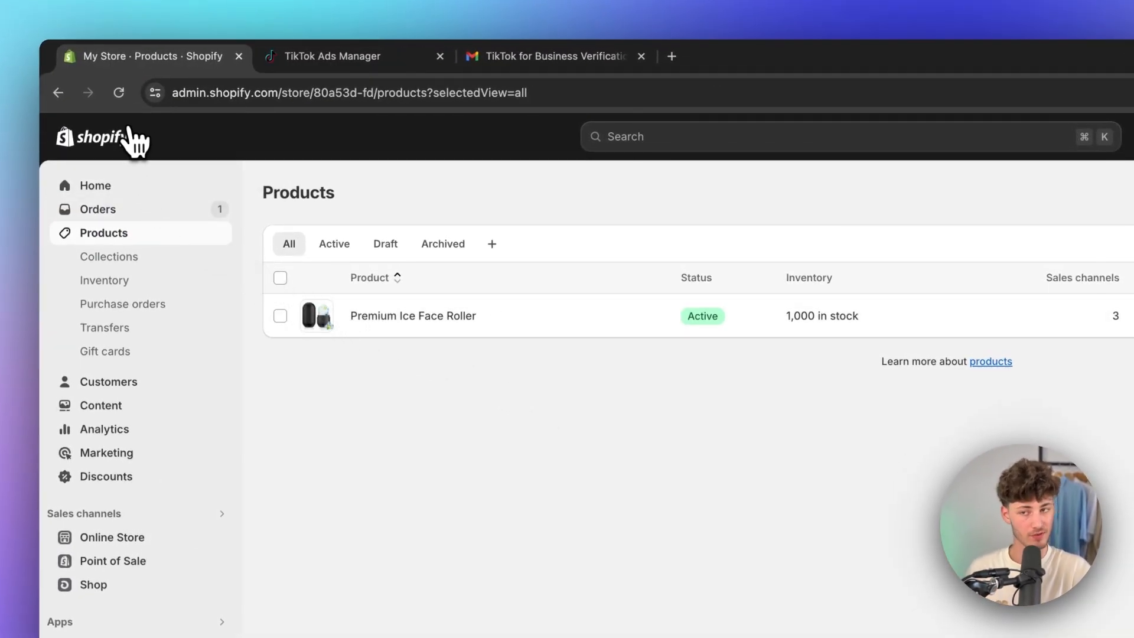
{"action": "left_click", "coordinate": [129, 134]}
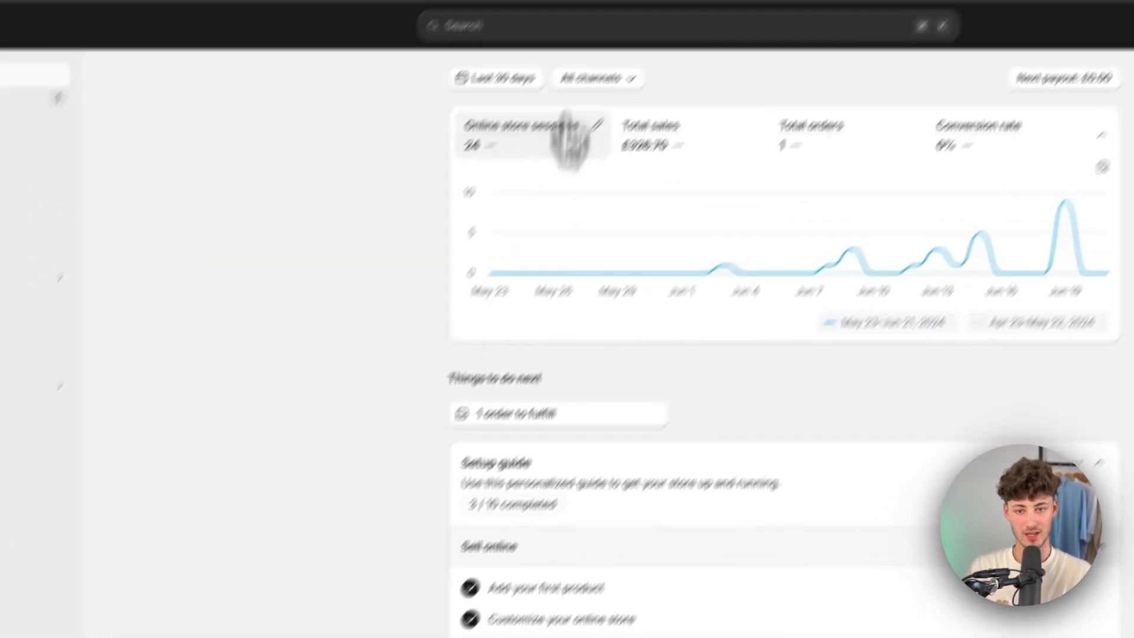
Search Shopify for TikTok, open the TikTok app's listing in the Shopify App Store and install it
{"action": "left_click", "coordinate": [472, 109]}
{"action": "type", "text": "TikTok"}
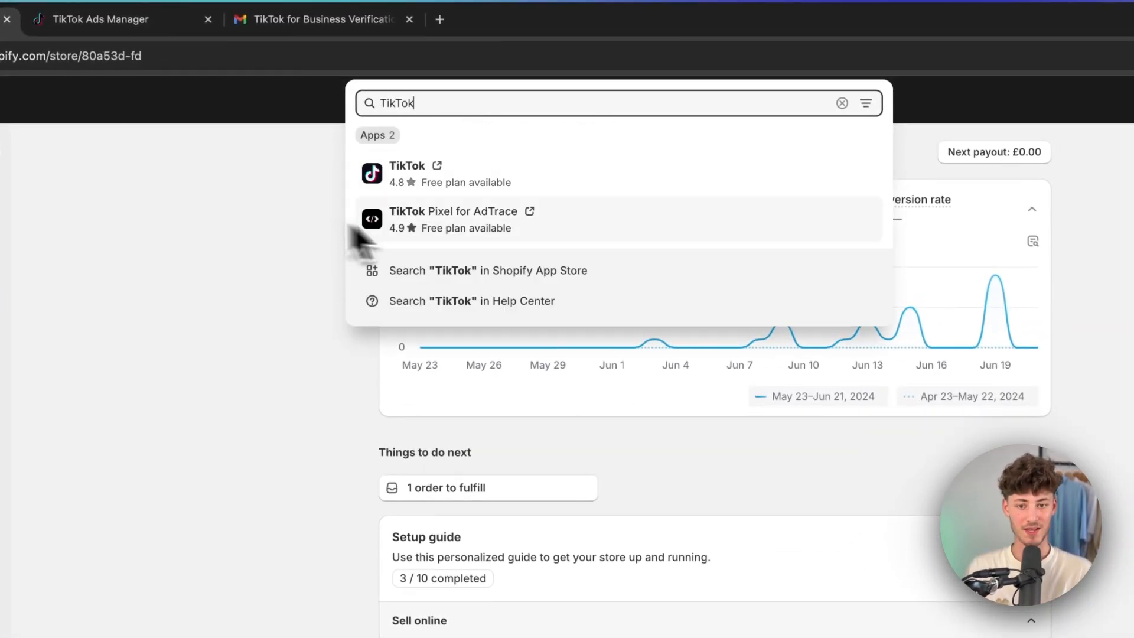
{"action": "left_click", "coordinate": [475, 282]}
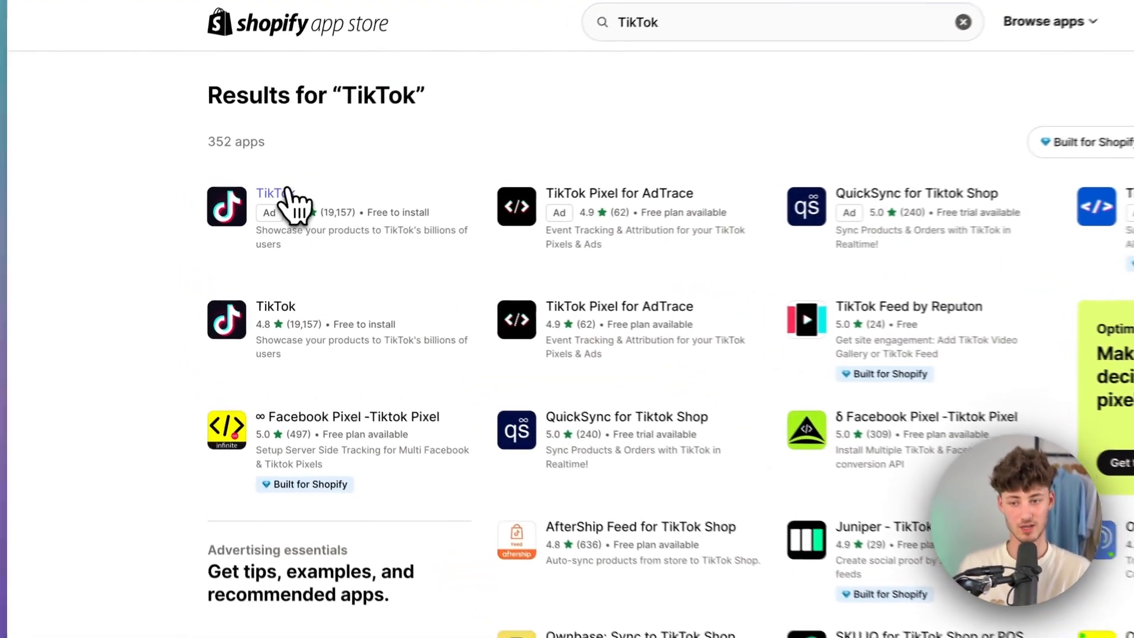
{"action": "left_click", "coordinate": [251, 213]}
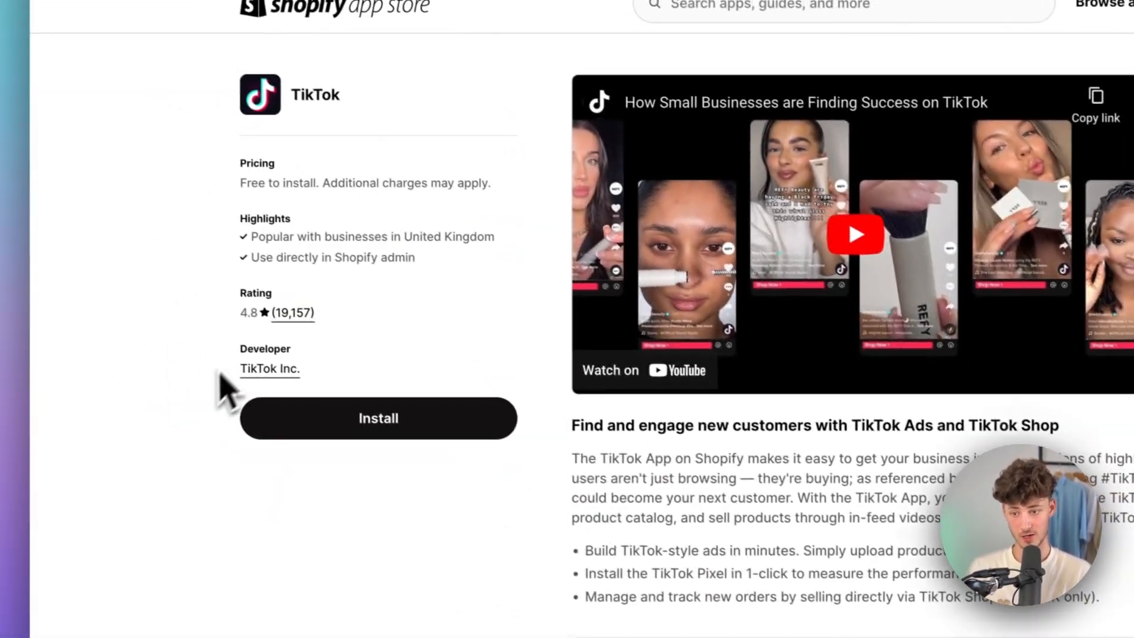
{"action": "left_click", "coordinate": [377, 438]}
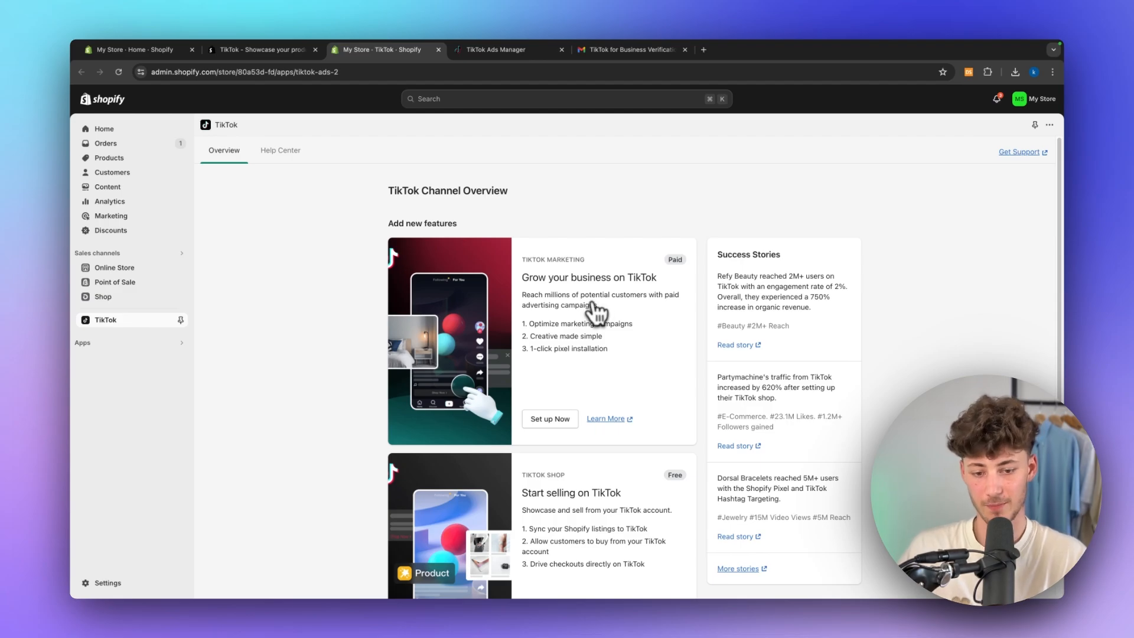
Start the TikTok Marketing setup and connect the TikTok For Business, Business Center and BeautyIce0622 Ads Manager accounts
{"action": "left_click", "coordinate": [541, 420]}
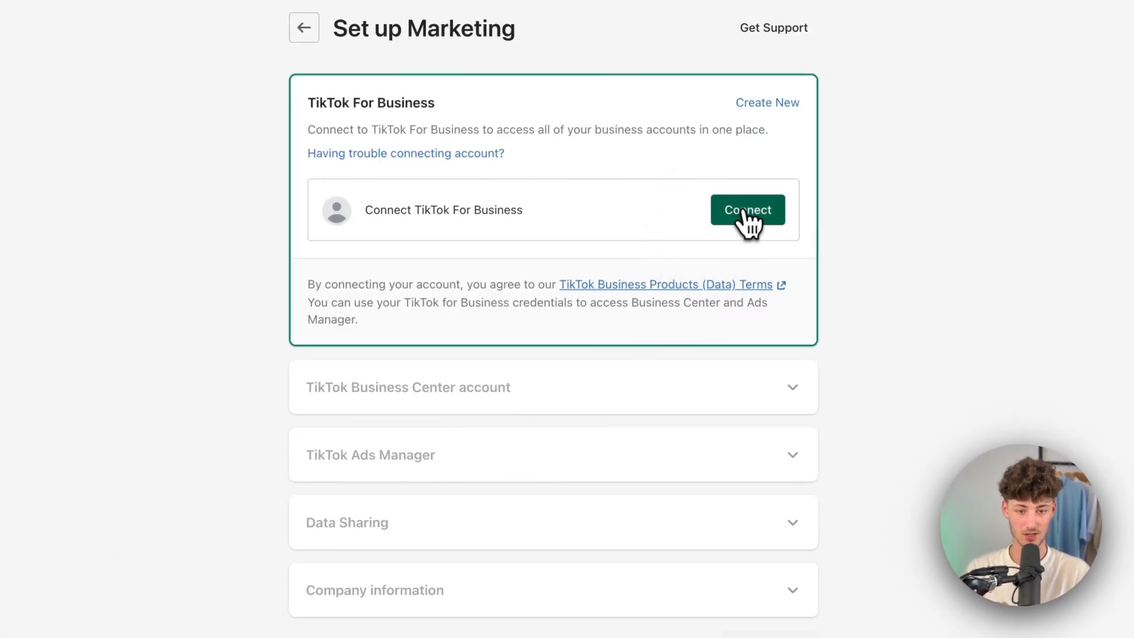
{"action": "left_click", "coordinate": [744, 212]}
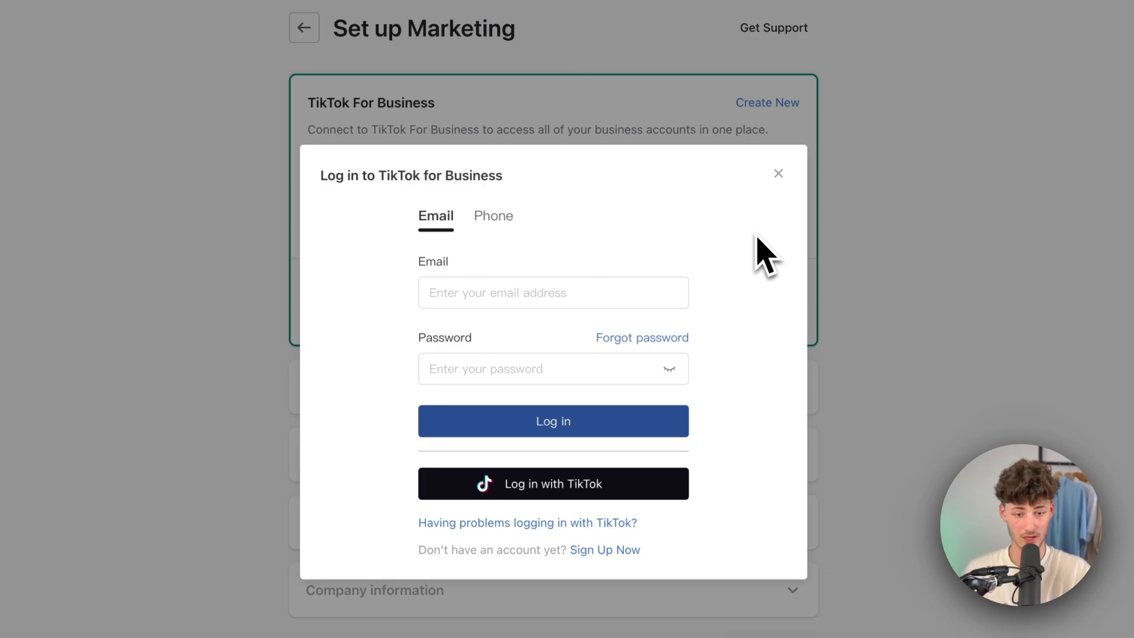
{"action": "left_click", "coordinate": [472, 289]}
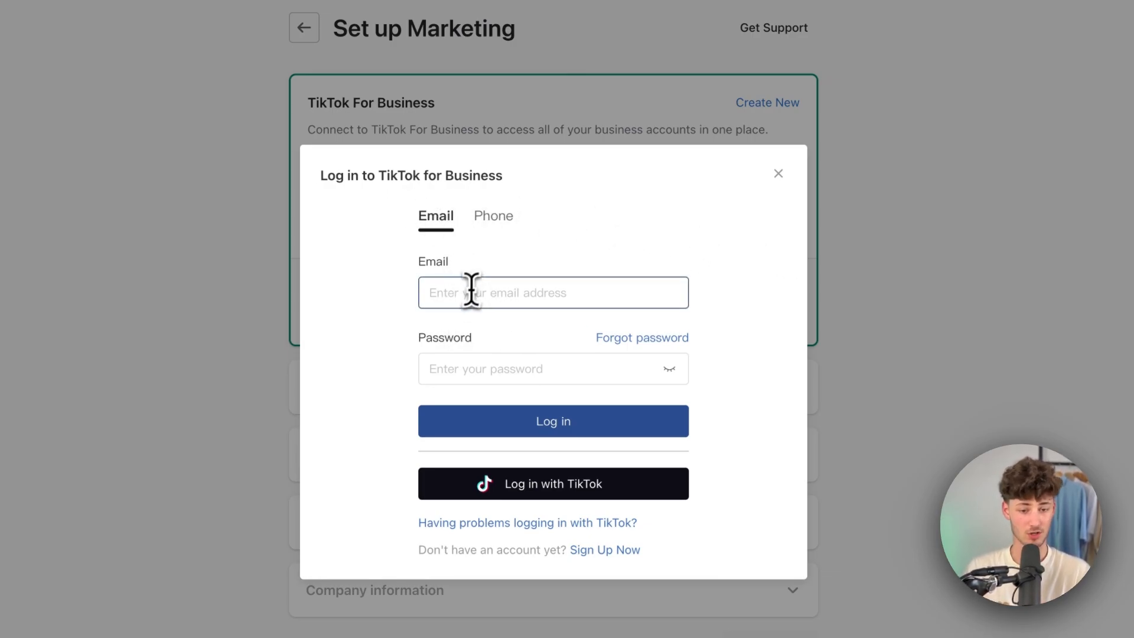
{"action": "left_click", "coordinate": [570, 334]}
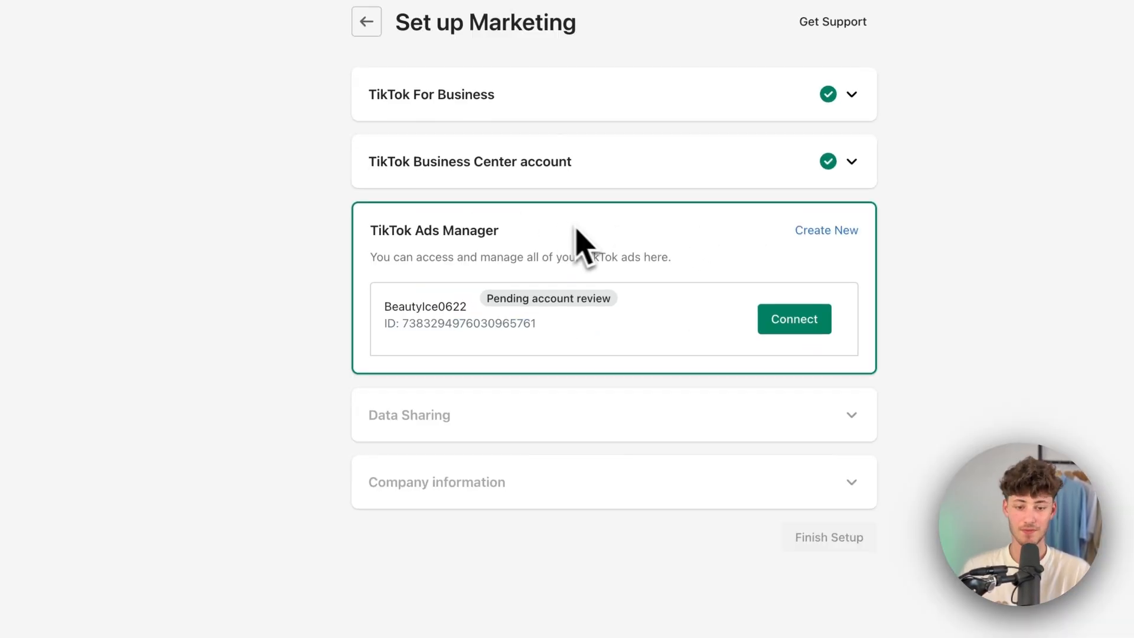
{"action": "left_click", "coordinate": [803, 325]}
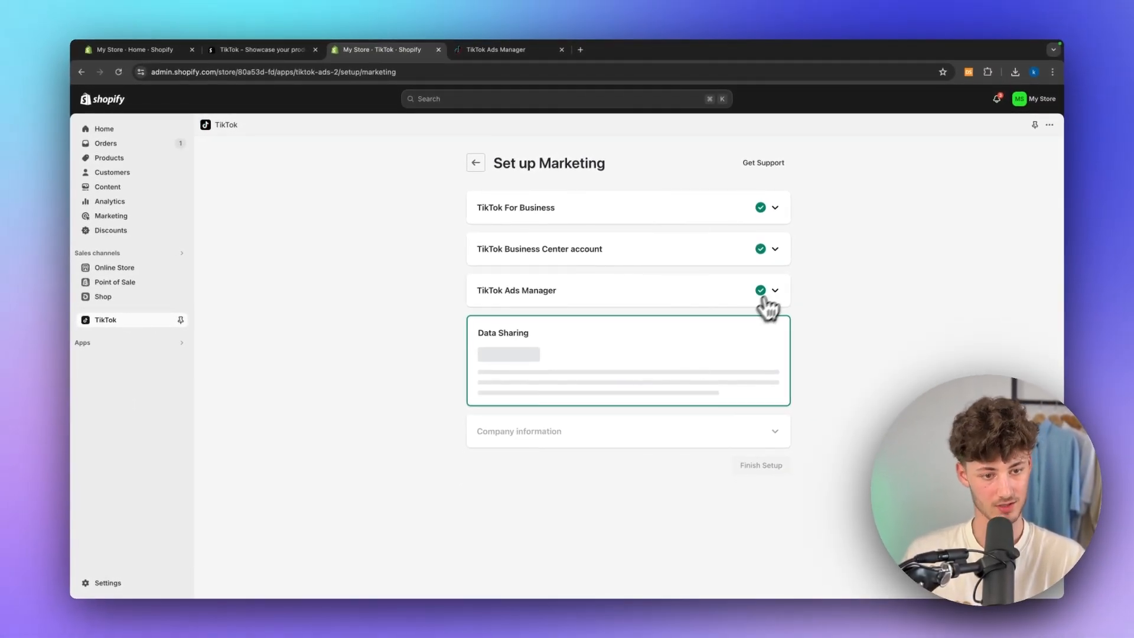
Compare the Standard and Enhanced data sharing levels and select the Maximum level
{"action": "scroll", "coordinate": [760, 286], "scroll_direction": "down", "scroll_amount": 3}
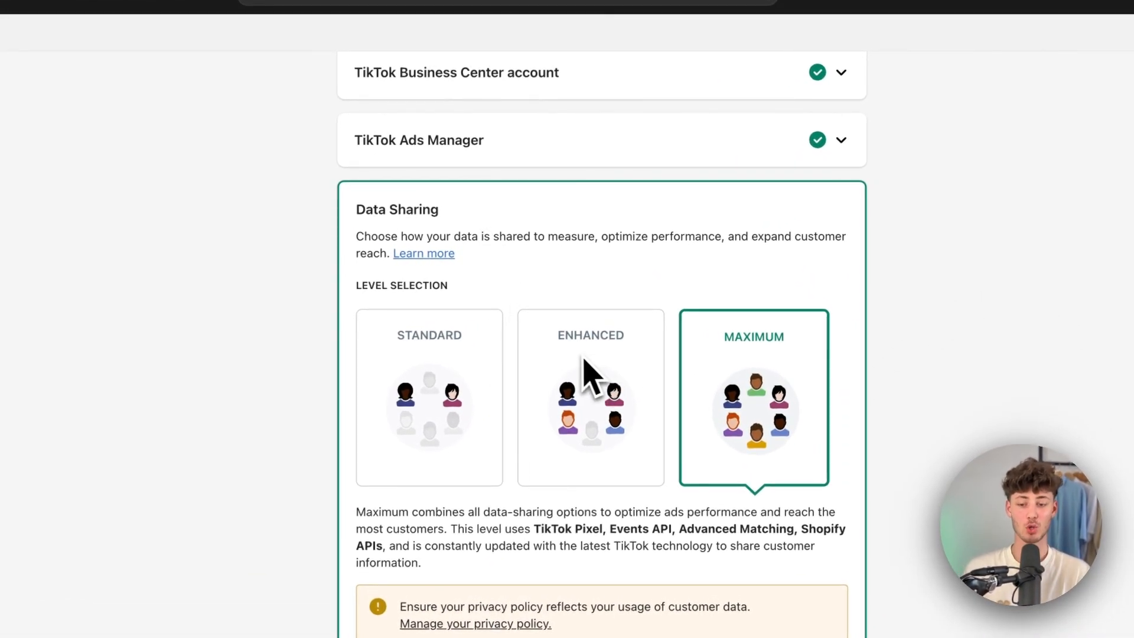
{"action": "left_click", "coordinate": [470, 346]}
{"action": "left_click", "coordinate": [633, 400]}
{"action": "left_click", "coordinate": [763, 403]}
{"action": "scroll", "coordinate": [764, 403], "scroll_direction": "down", "scroll_amount": 2}
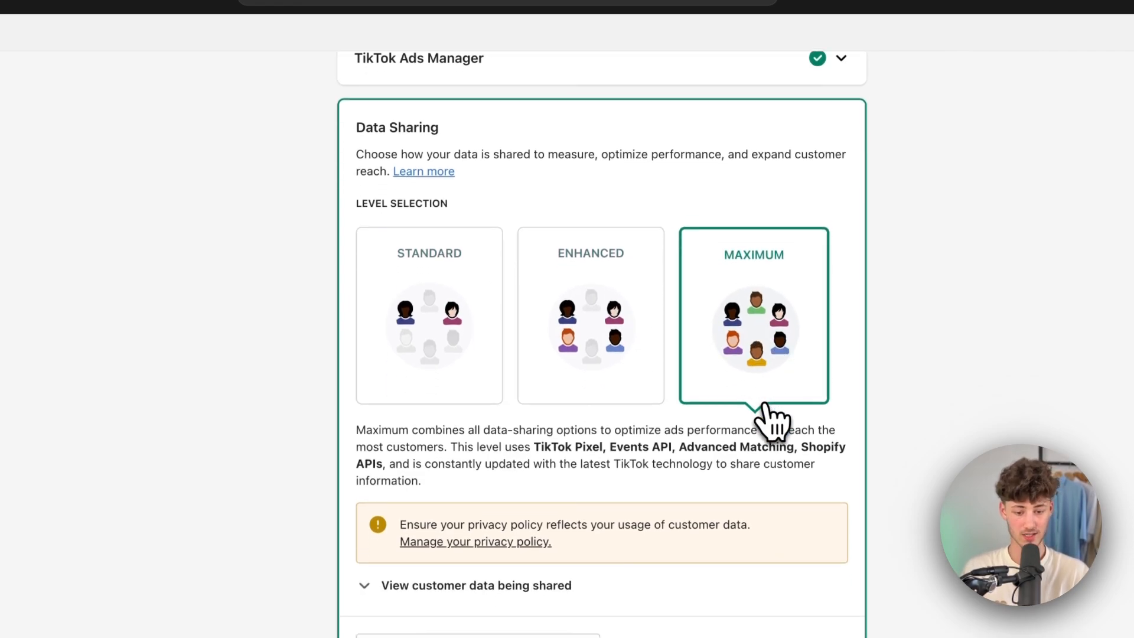
{"action": "scroll", "coordinate": [770, 420], "scroll_direction": "up", "scroll_amount": 1}
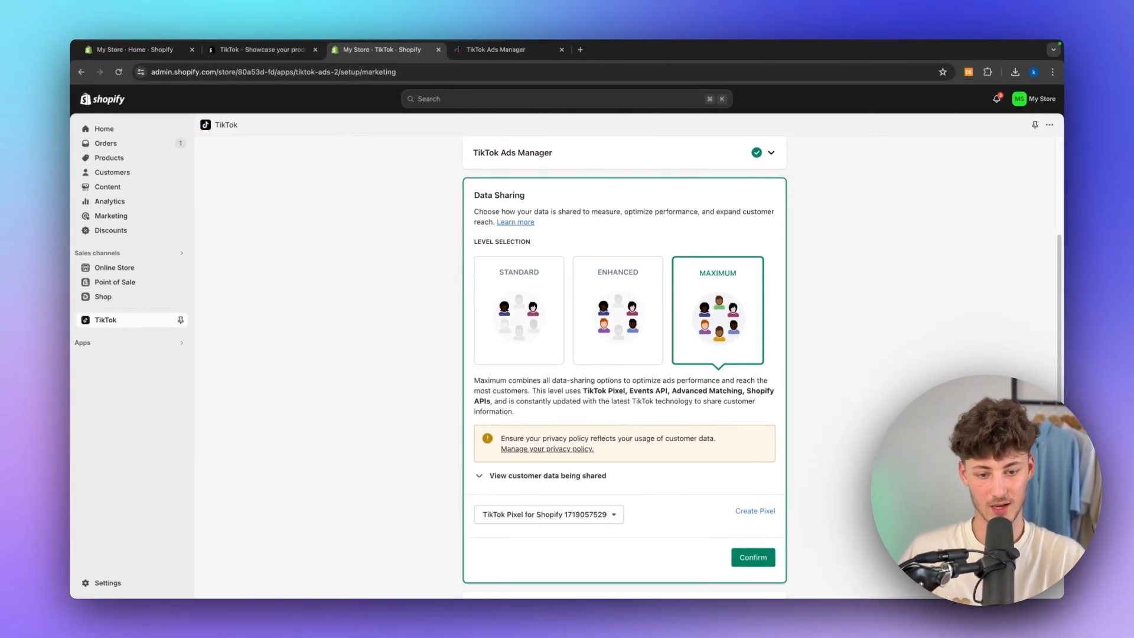
{"action": "scroll", "coordinate": [722, 372], "scroll_direction": "down", "scroll_amount": 3}
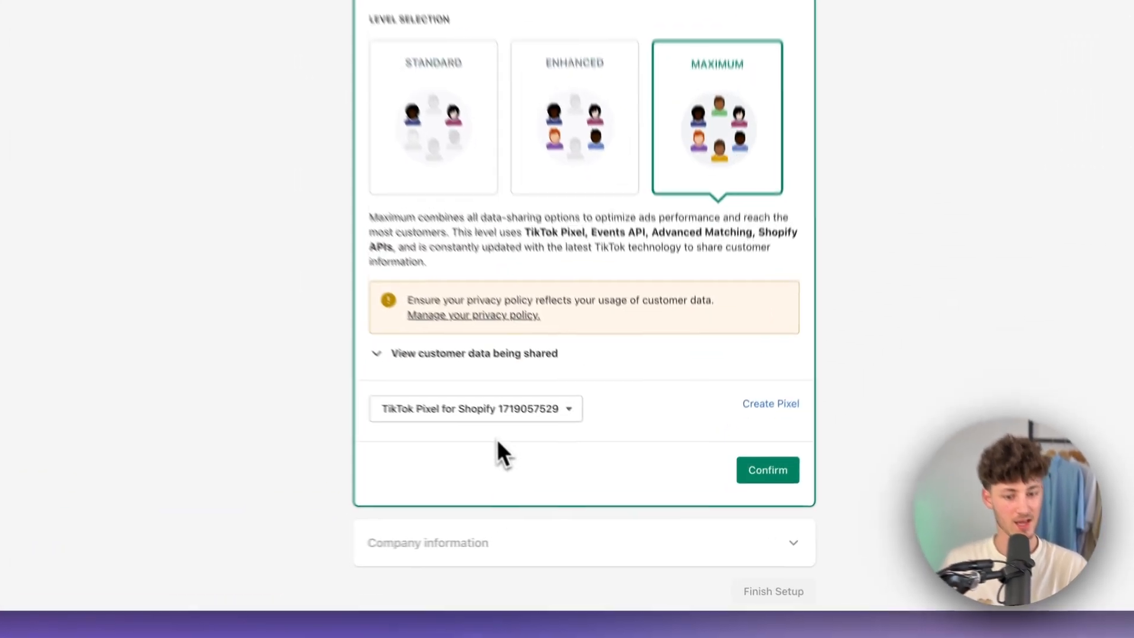
Confirm data sharing with the existing TikTok Pixel for Shopify and finish the marketing setup
{"action": "left_click", "coordinate": [505, 413]}
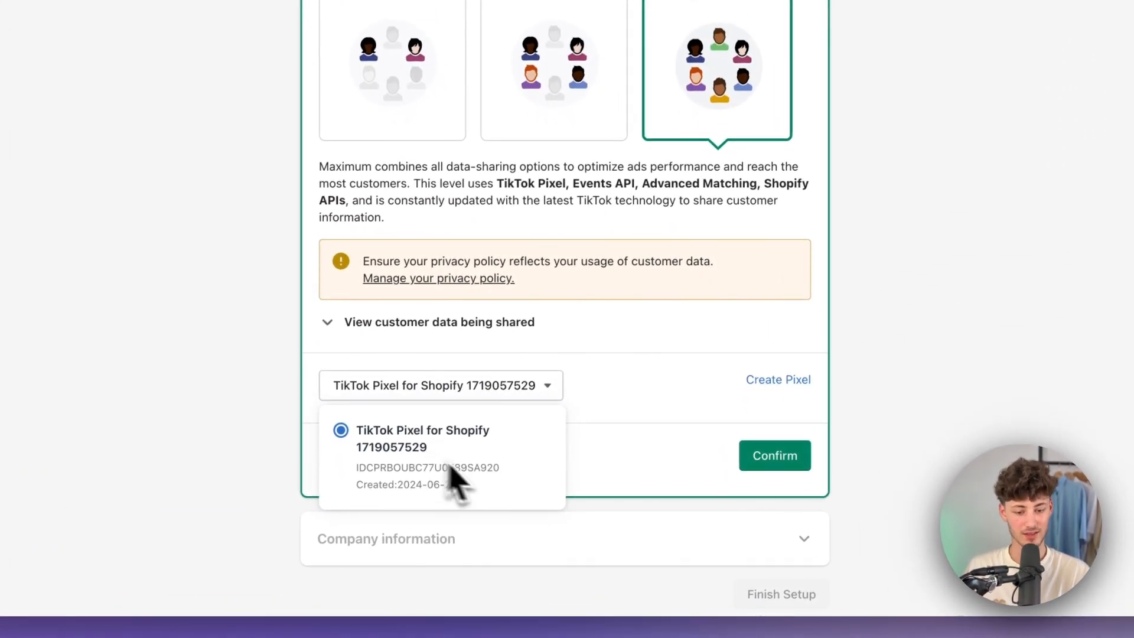
{"action": "left_click", "coordinate": [627, 389]}
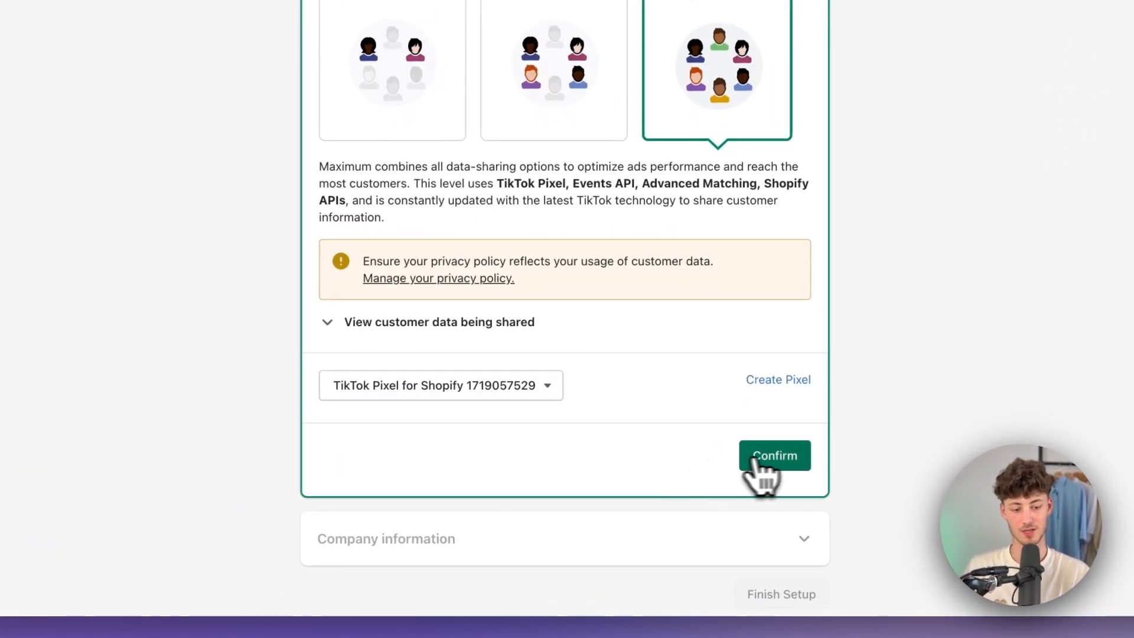
{"action": "left_click", "coordinate": [785, 455]}
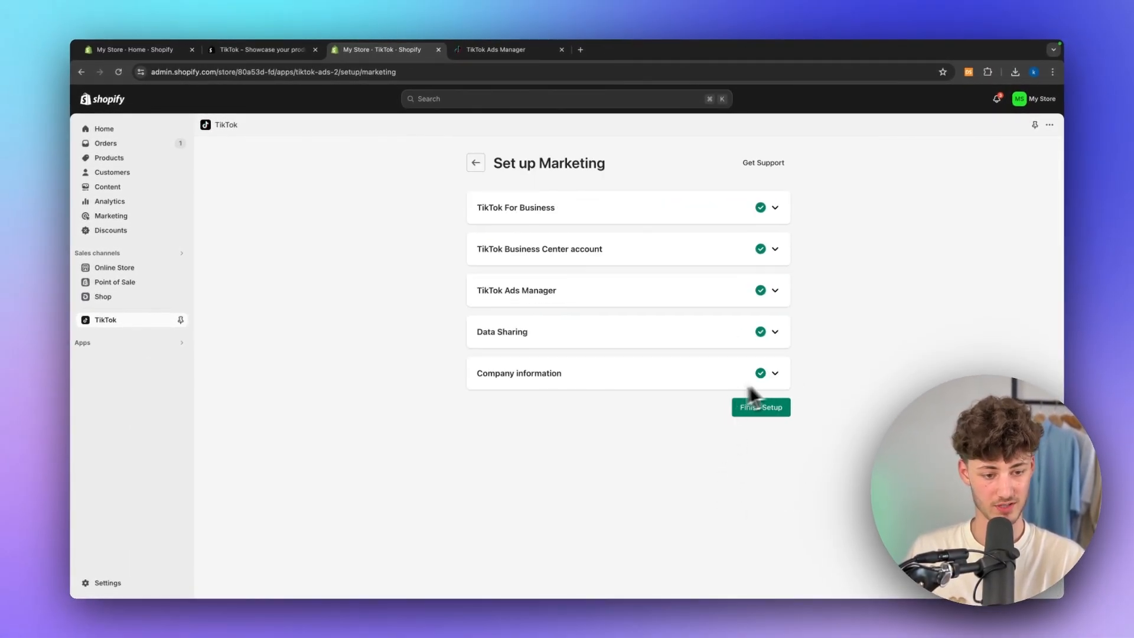
{"action": "left_click", "coordinate": [758, 409]}
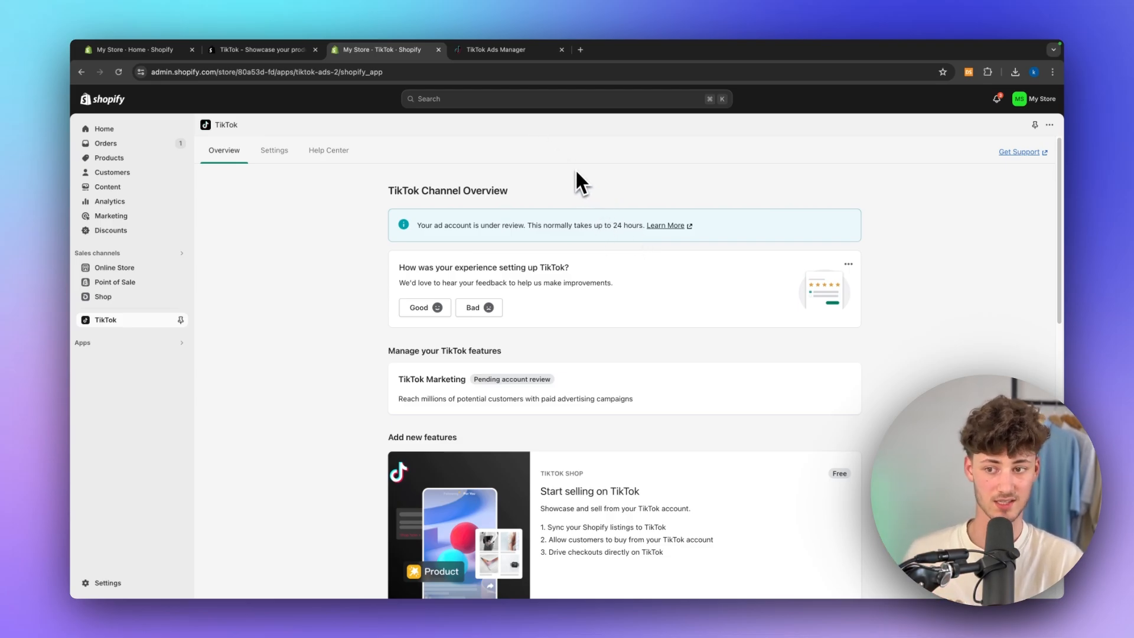
Return to TikTok Ads Manager and start creating a new ad from its dashboard
{"action": "left_click", "coordinate": [494, 50]}
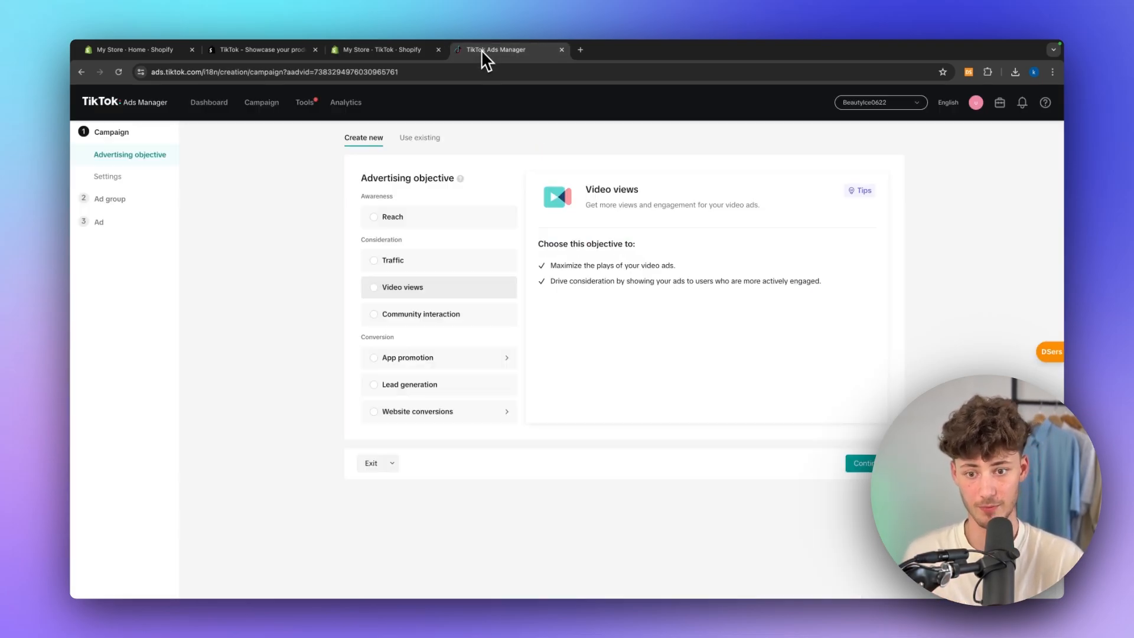
{"action": "left_click", "coordinate": [130, 115]}
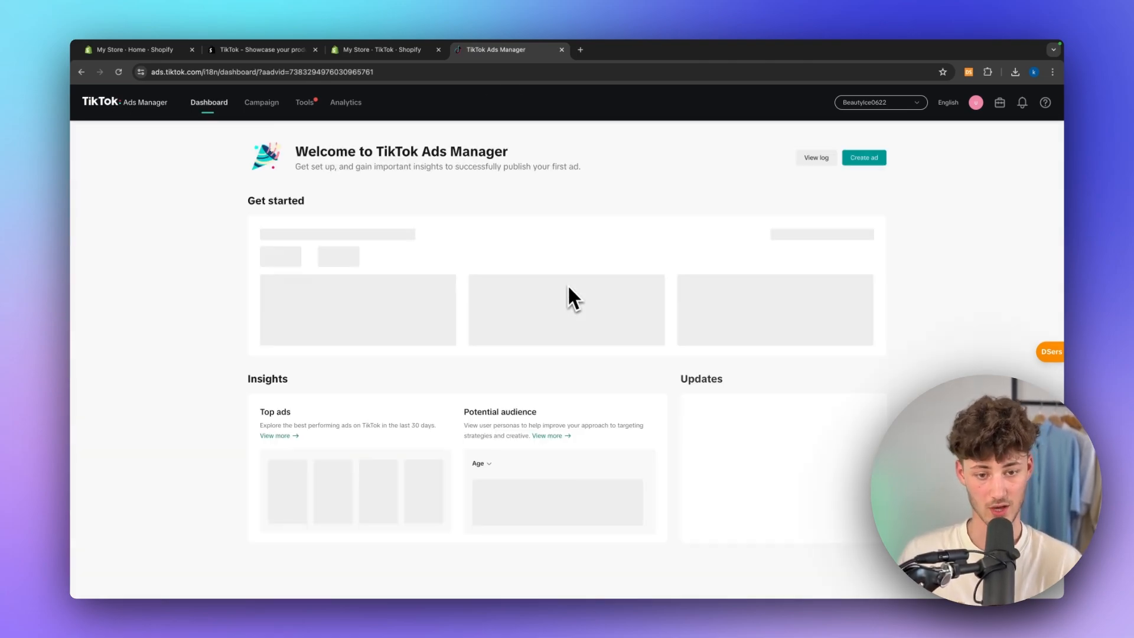
{"action": "left_click_drag", "start_coordinate": [297, 155], "coordinate": [550, 170]}
{"action": "left_click", "coordinate": [550, 172]}
{"action": "left_click", "coordinate": [871, 159]}
Switch to the PowerPoint presentation and review the TikTok Ad Structure slide
{"action": "key", "text": "ctrl+Up"}
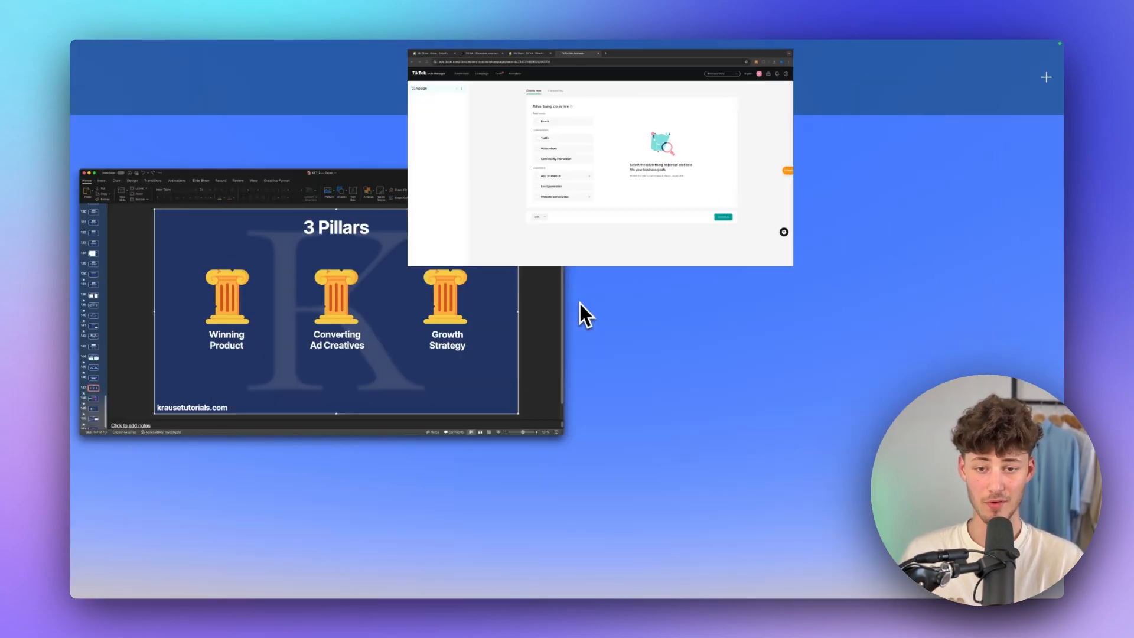
{"action": "left_click", "coordinate": [411, 324]}
{"action": "scroll", "coordinate": [98, 522], "scroll_direction": "down", "scroll_amount": 2}
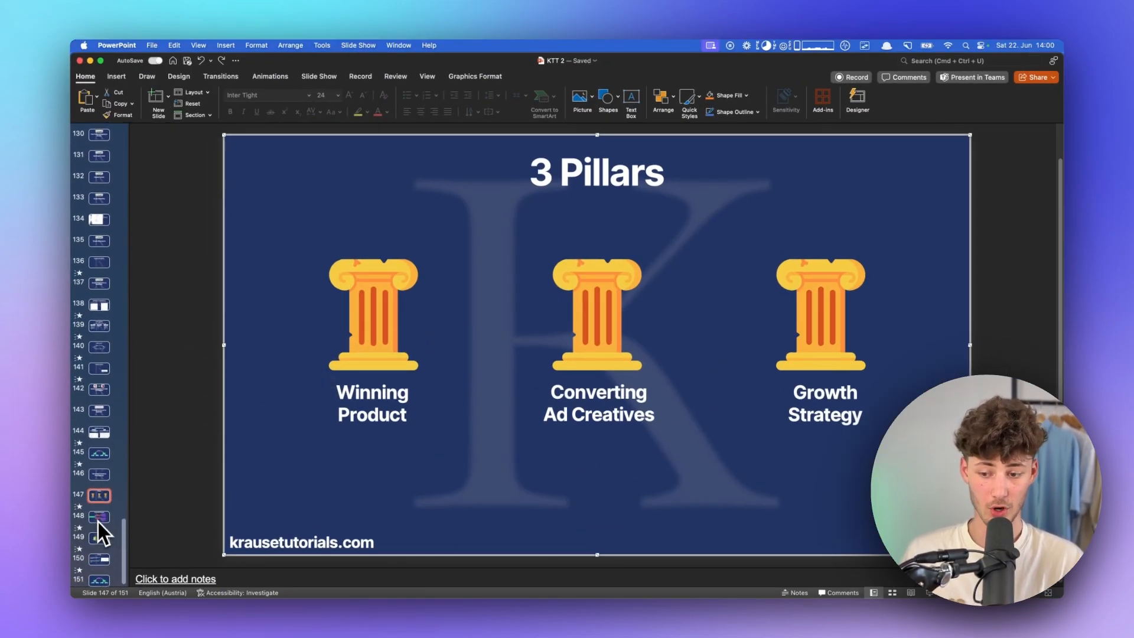
{"action": "left_click", "coordinate": [98, 516]}
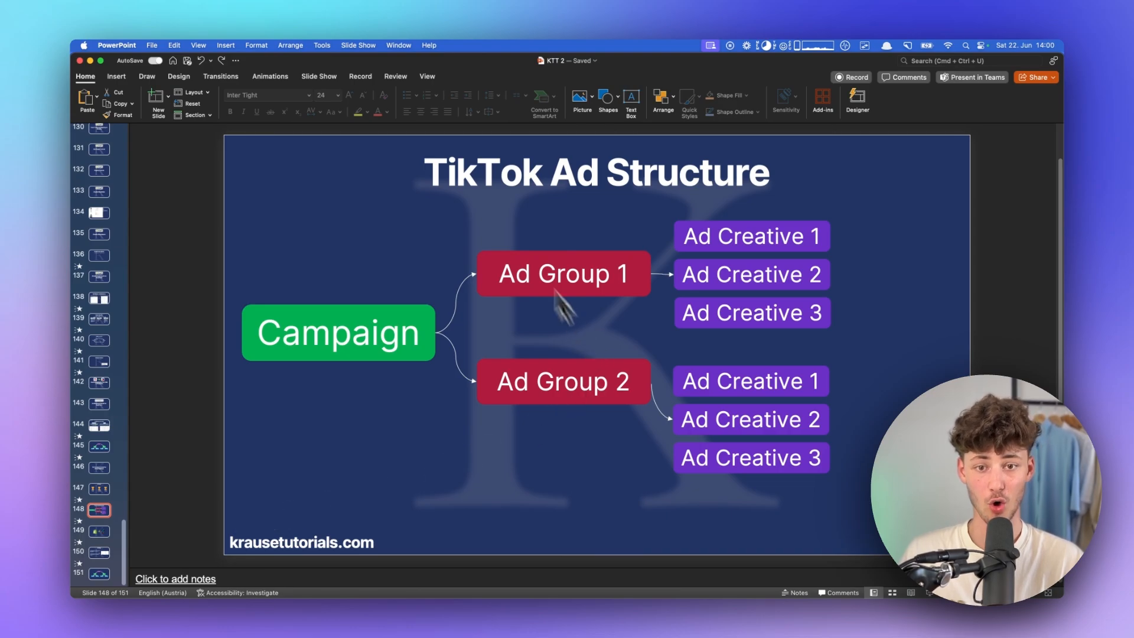
{"action": "left_click", "coordinate": [468, 174]}
{"action": "left_click_drag", "start_coordinate": [430, 172], "coordinate": [446, 173]}
{"action": "left_click", "coordinate": [700, 172]}
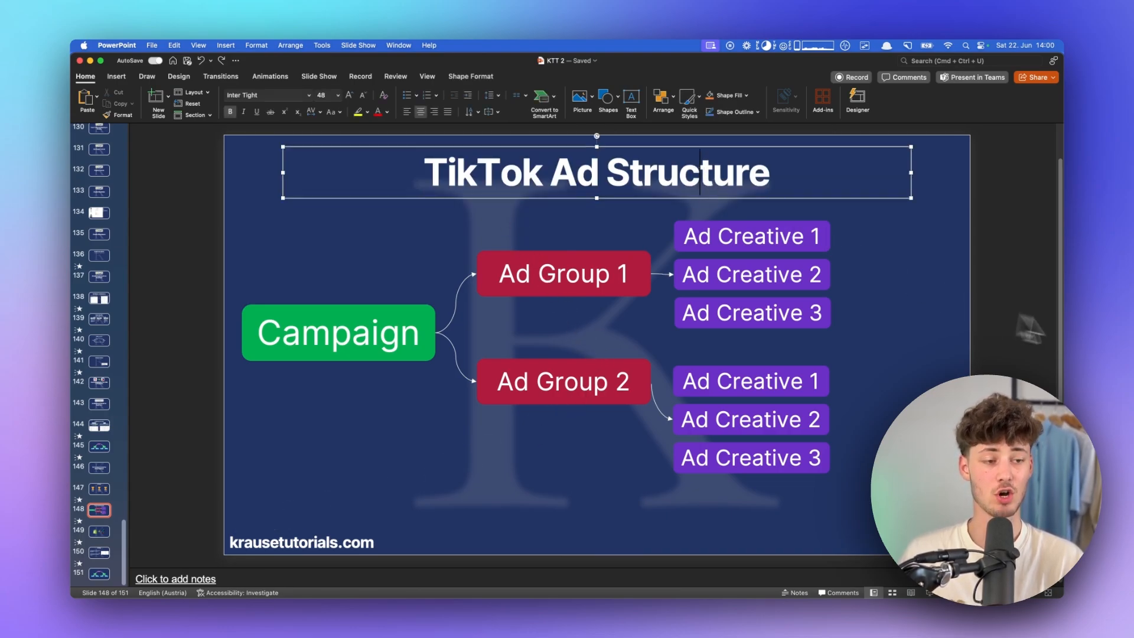
Switch from the slide's Campaign level to TikTok Ads Manager in Chrome and compare the Traffic, Video views and Website conversions objectives
{"action": "left_click", "coordinate": [1029, 267]}
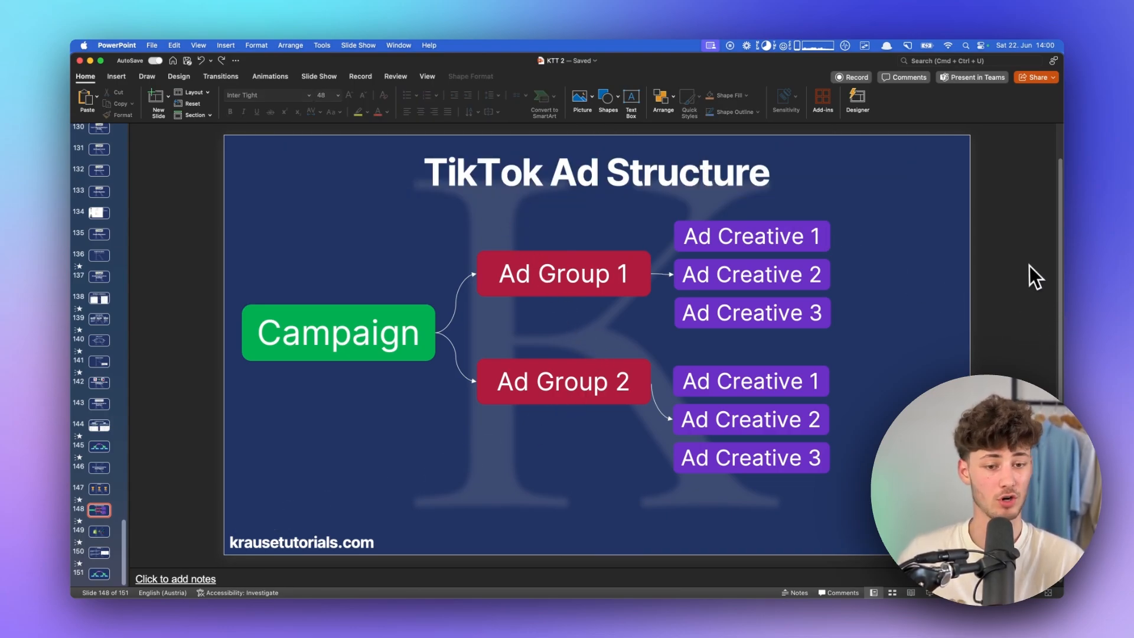
{"action": "left_click", "coordinate": [328, 331]}
{"action": "key", "text": "ctrl+Up"}
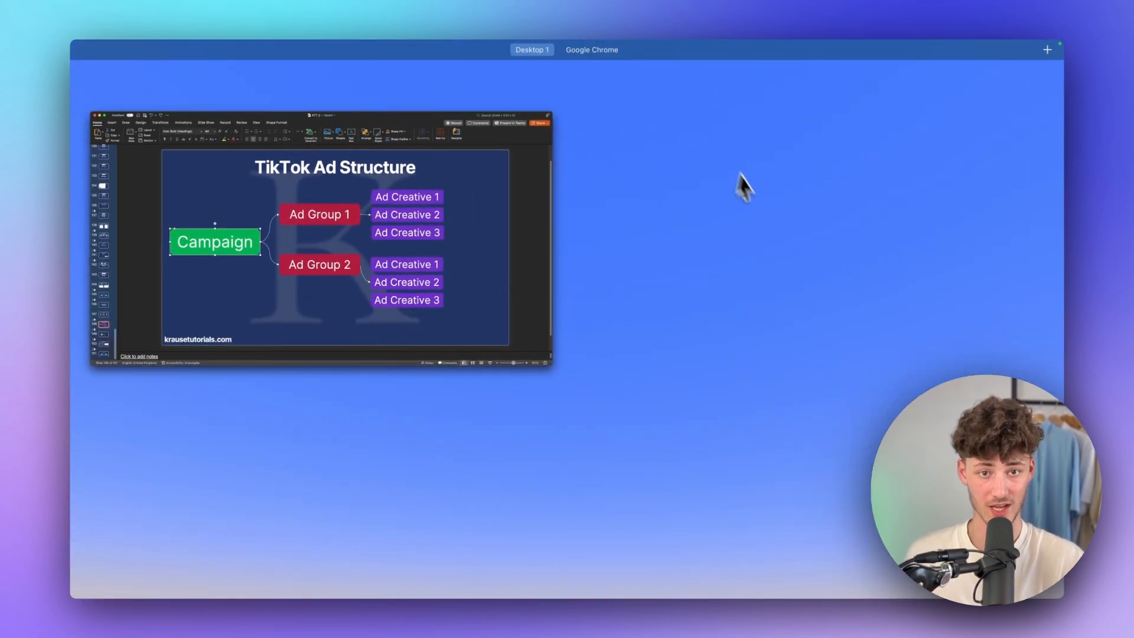
{"action": "left_click", "coordinate": [620, 65]}
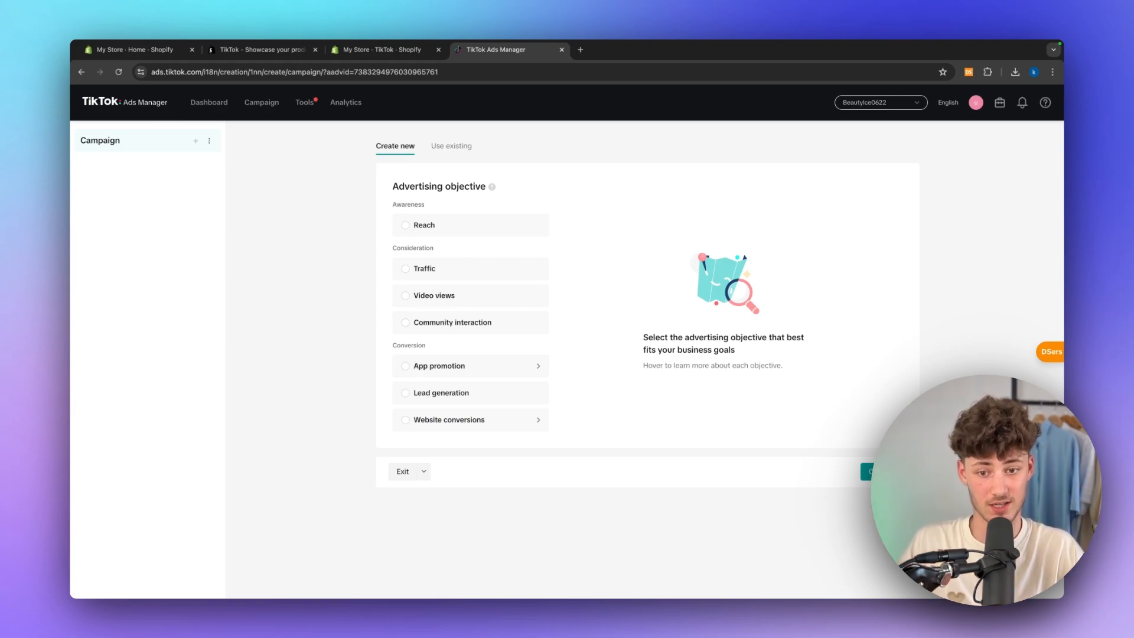
{"action": "mouse_move", "coordinate": [424, 268]}
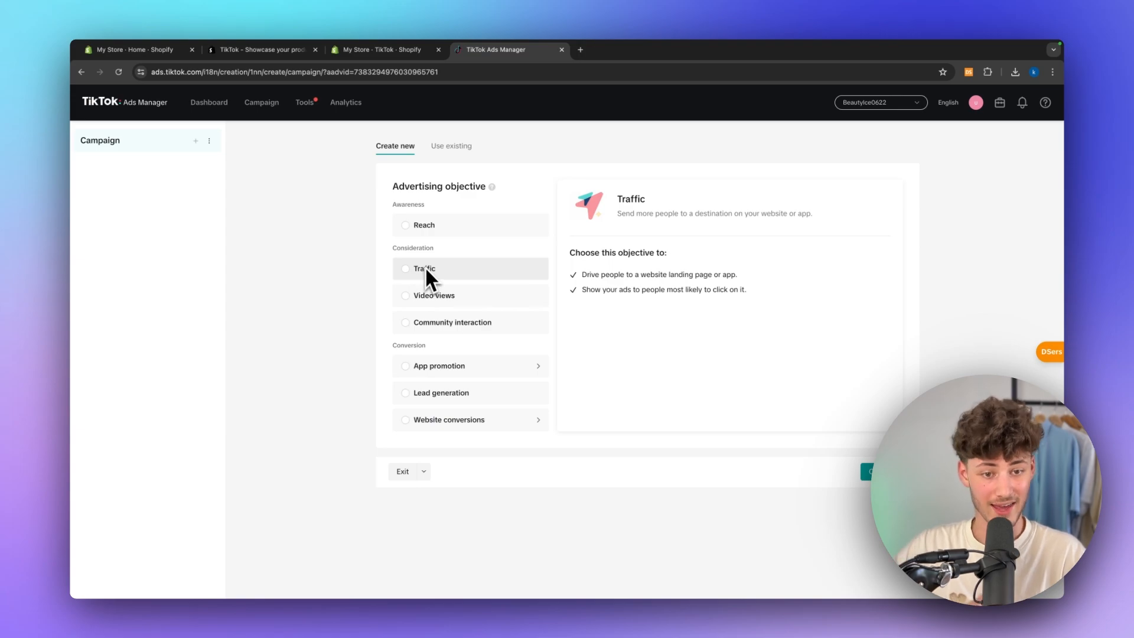
{"action": "mouse_move", "coordinate": [432, 294]}
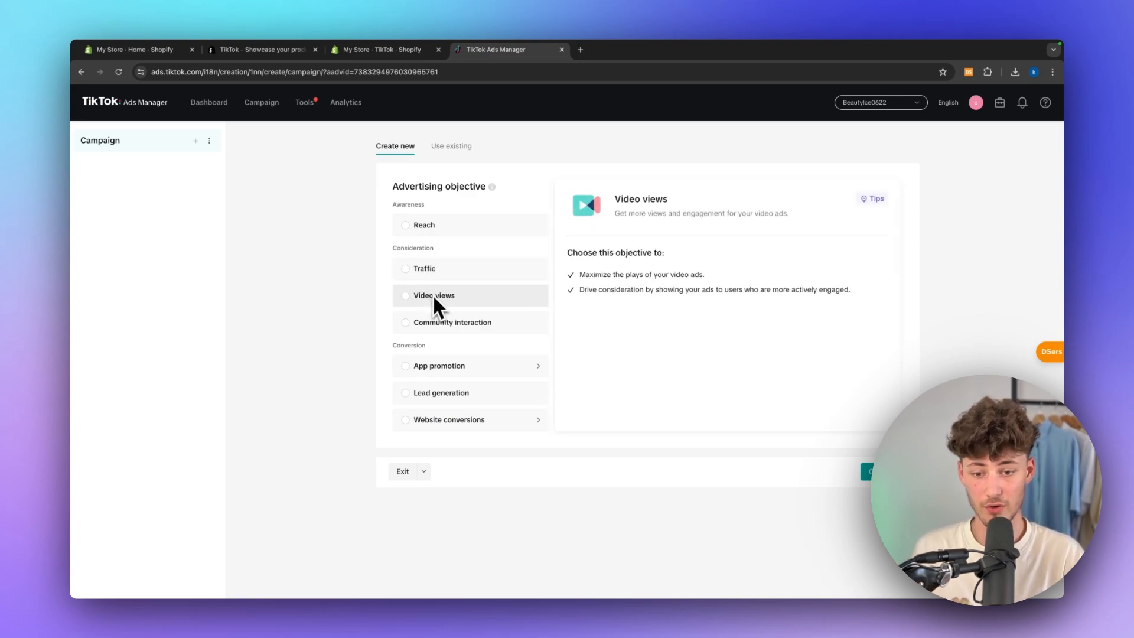
{"action": "mouse_move", "coordinate": [441, 427]}
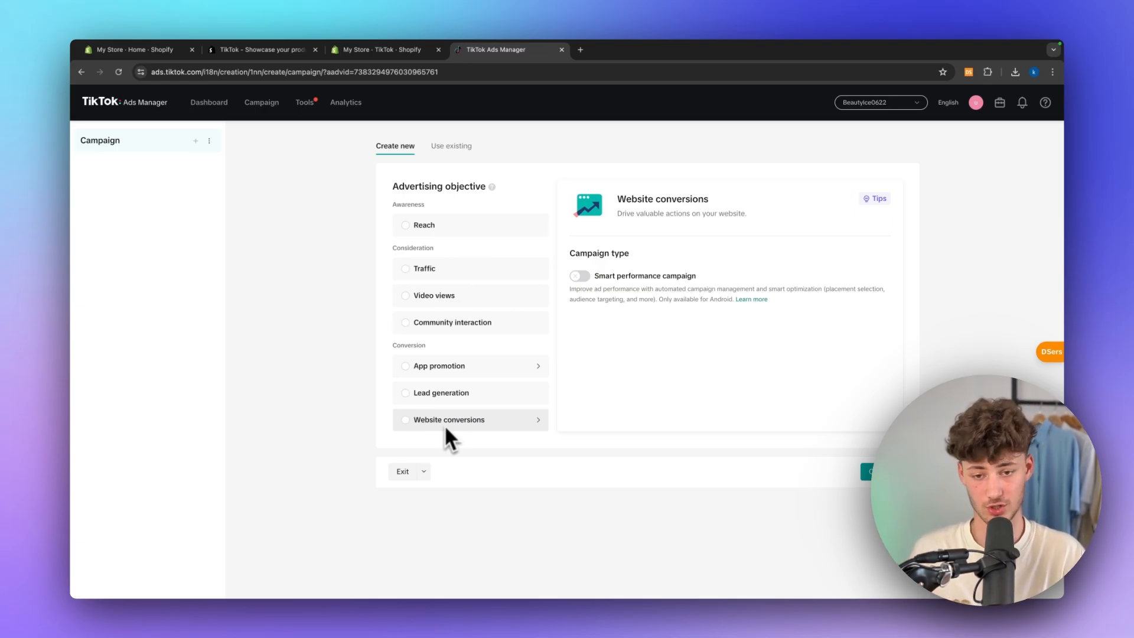
Switch back to the PowerPoint presentation and examine Ad Group 1 and Ad Group 2 in the TikTok Ad Structure diagram
{"action": "key", "text": "ctrl+Up"}
{"action": "key", "text": "ctrl+Left"}
{"action": "left_click", "coordinate": [427, 417]}
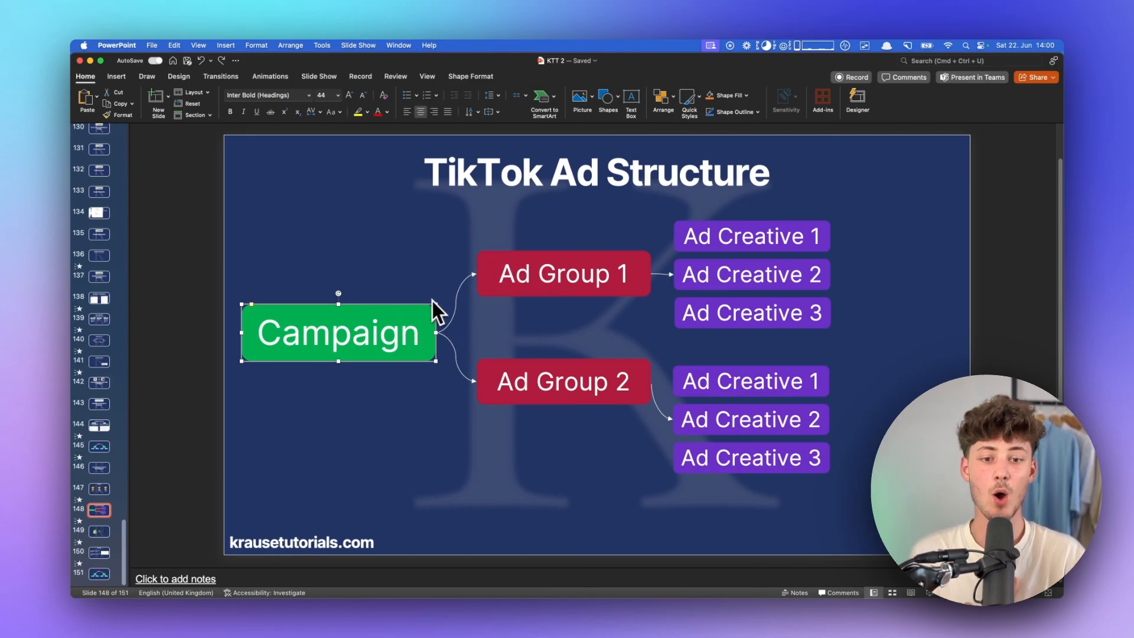
{"action": "left_click", "coordinate": [574, 277]}
{"action": "left_click", "coordinate": [555, 381]}
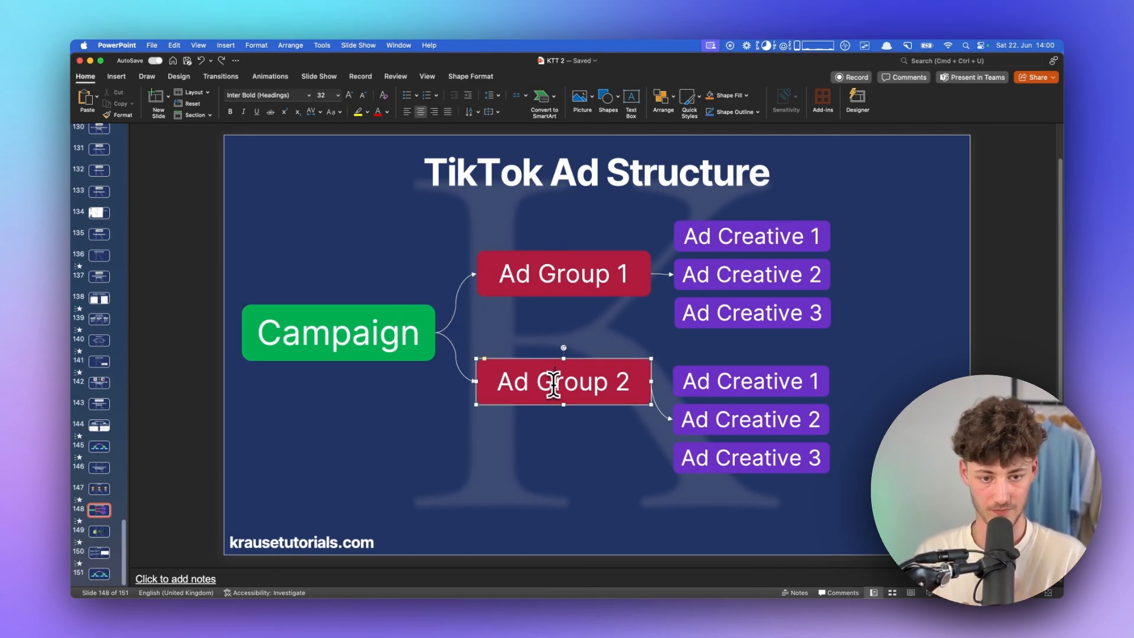
{"action": "left_click", "coordinate": [638, 265]}
{"action": "left_click", "coordinate": [917, 225]}
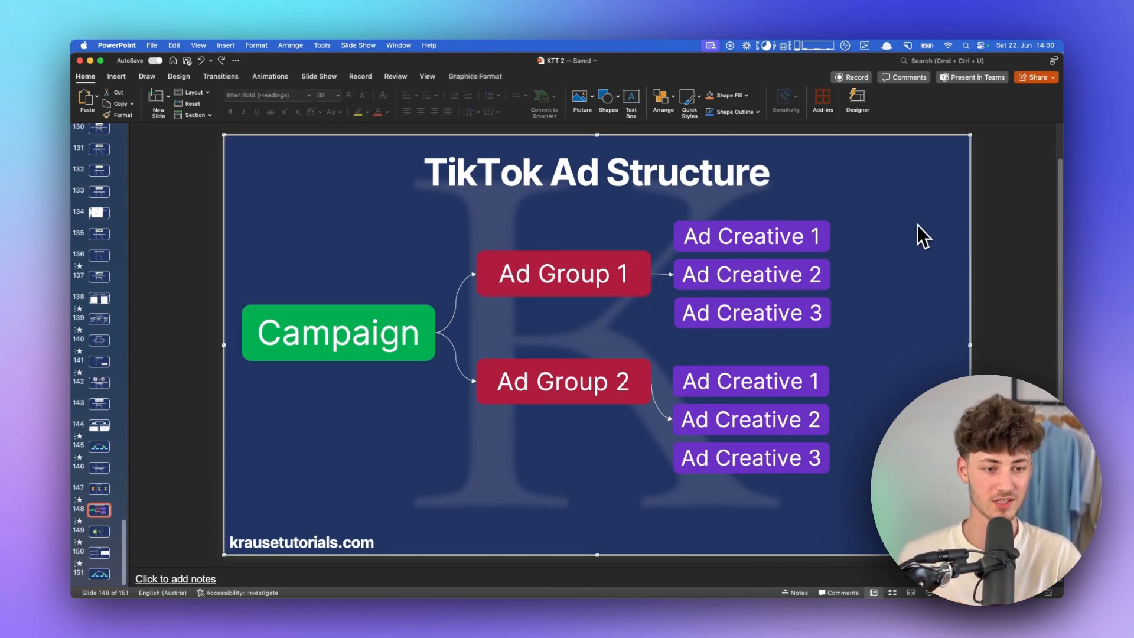
{"action": "left_click", "coordinate": [995, 207]}
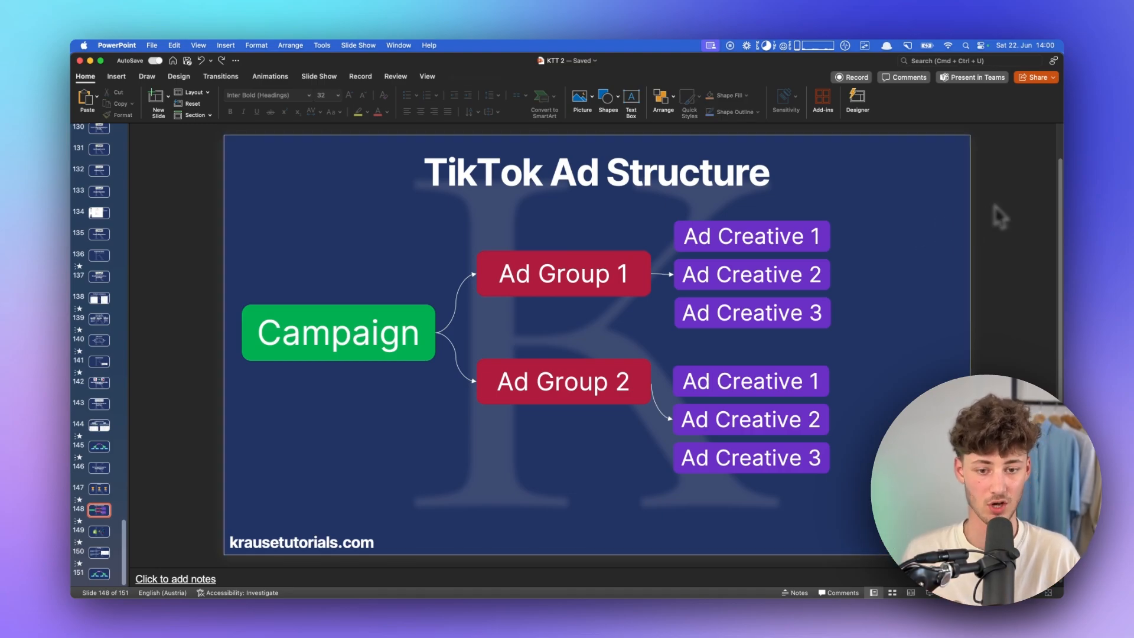
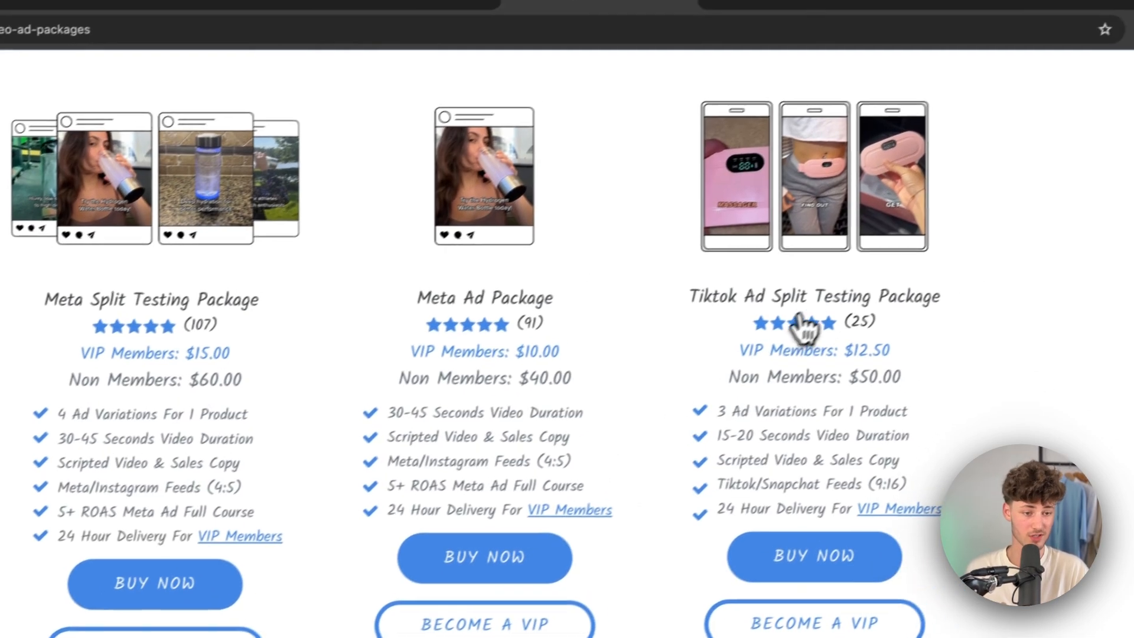
Open the TikTok Ad Split Testing Package on the Viral Ecom Adz site and view its title and bundle options
{"action": "left_click", "coordinate": [842, 378]}
{"action": "left_click", "coordinate": [800, 254]}
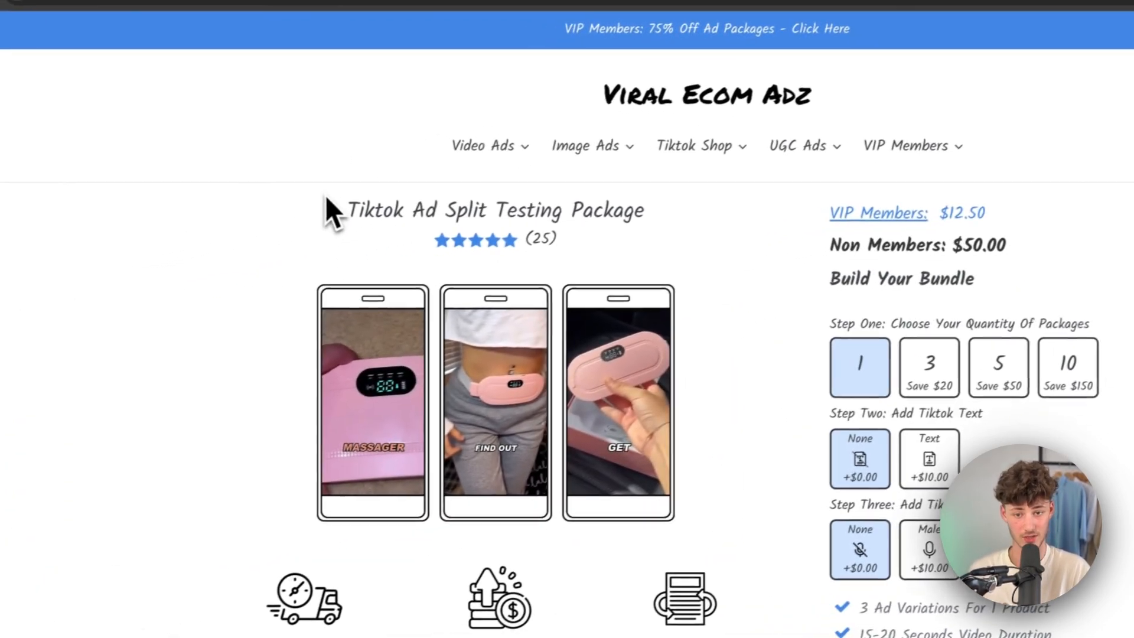
{"action": "left_click_drag", "start_coordinate": [354, 208], "coordinate": [682, 228]}
{"action": "left_click", "coordinate": [682, 227]}
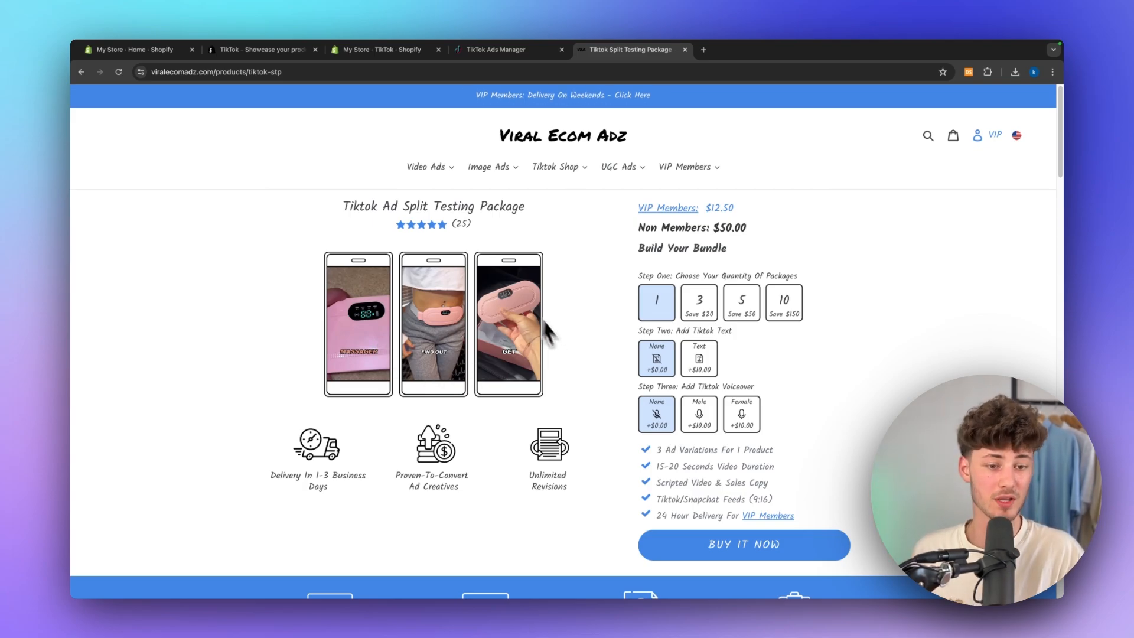
Examine the package's sample videos, delivery time, ad creatives and revision terms on its product page
{"action": "scroll", "coordinate": [525, 453], "scroll_direction": "down", "scroll_amount": 2}
{"action": "scroll", "coordinate": [526, 453], "scroll_direction": "up", "scroll_amount": 2}
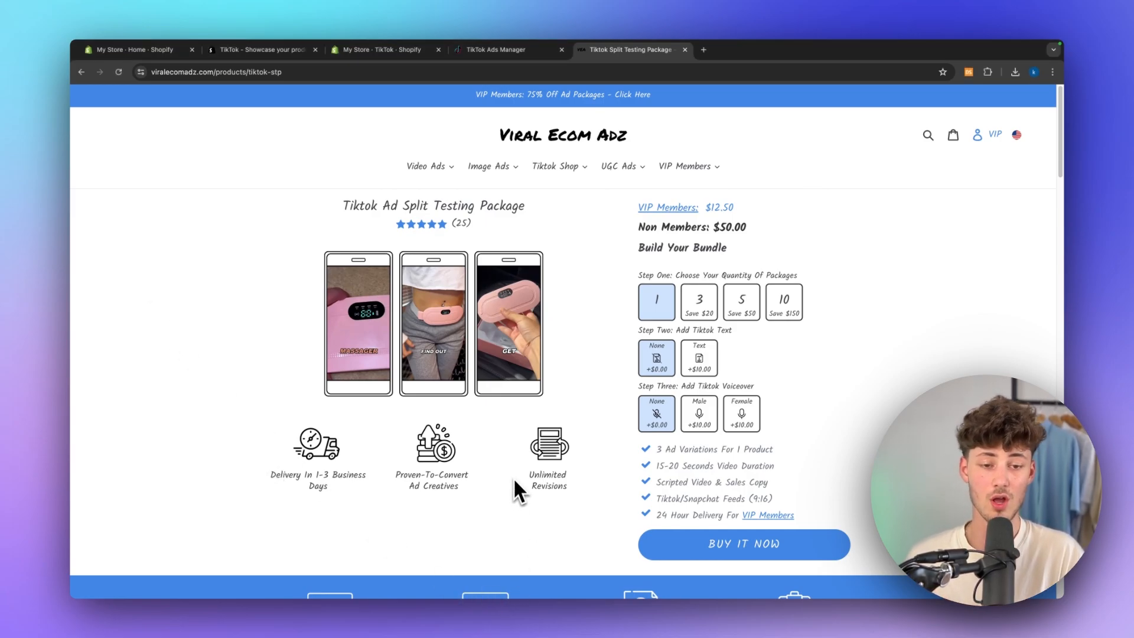
{"action": "scroll", "coordinate": [433, 342], "scroll_direction": "down", "scroll_amount": 1}
{"action": "scroll", "coordinate": [434, 340], "scroll_direction": "up", "scroll_amount": 1}
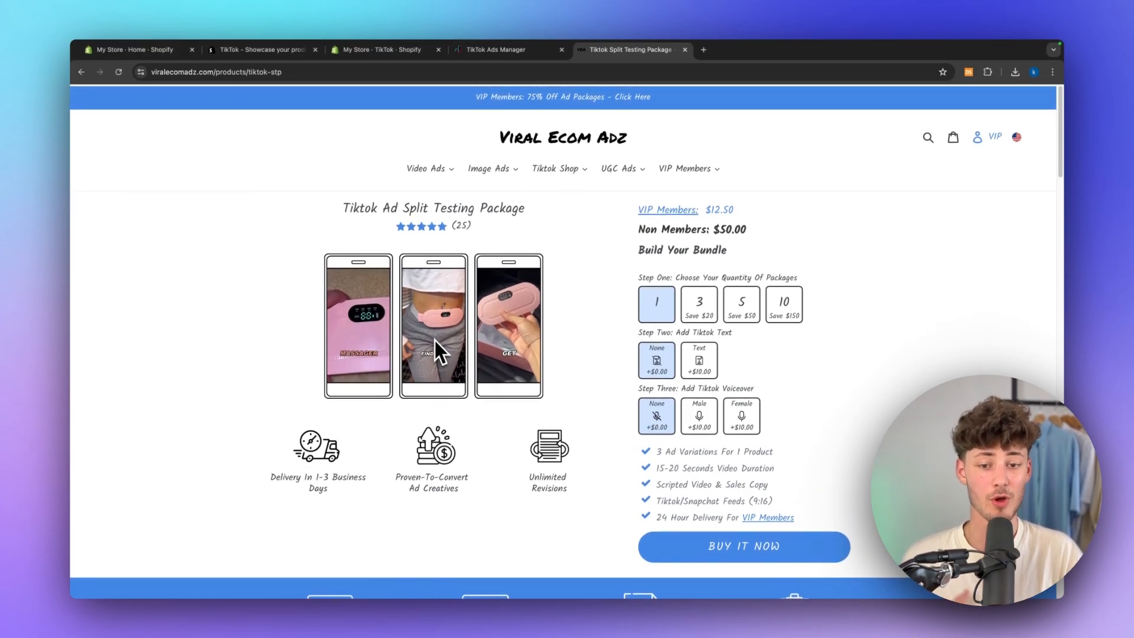
{"action": "scroll", "coordinate": [435, 340], "scroll_direction": "down", "scroll_amount": 1}
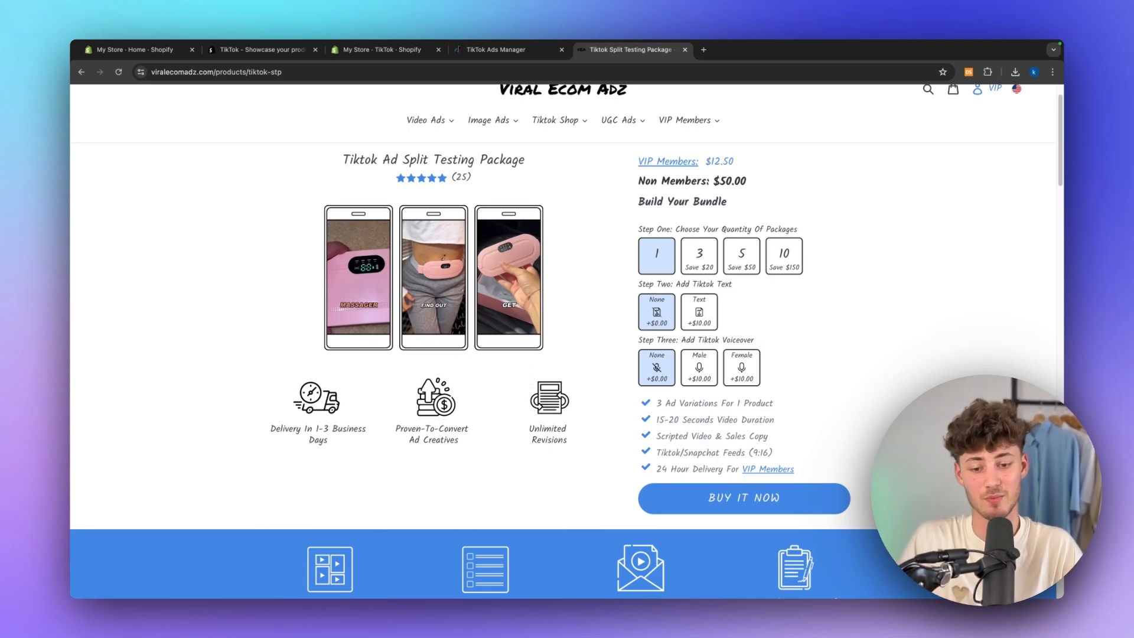
{"action": "scroll", "coordinate": [509, 360], "scroll_direction": "down", "scroll_amount": 1}
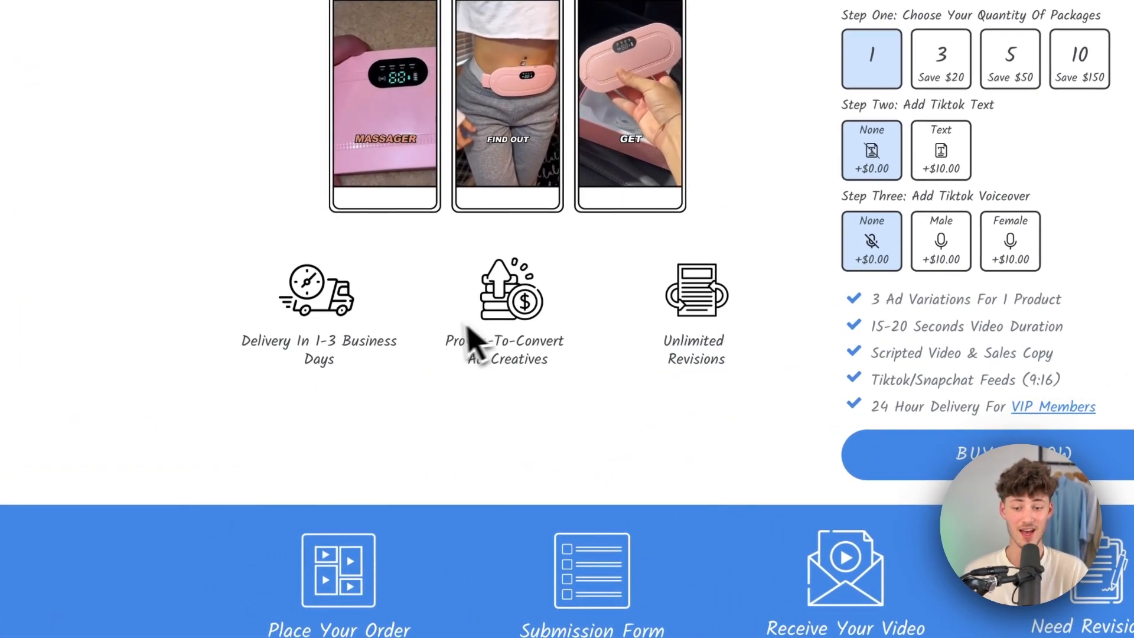
{"action": "left_click_drag", "start_coordinate": [242, 340], "coordinate": [387, 376]}
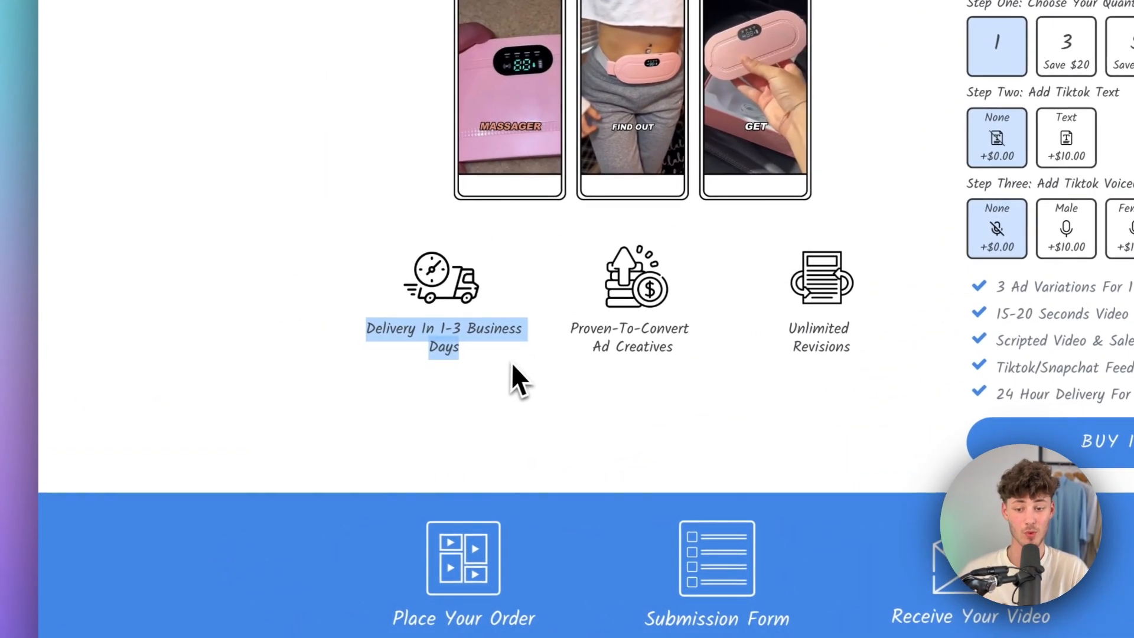
{"action": "left_click", "coordinate": [511, 363]}
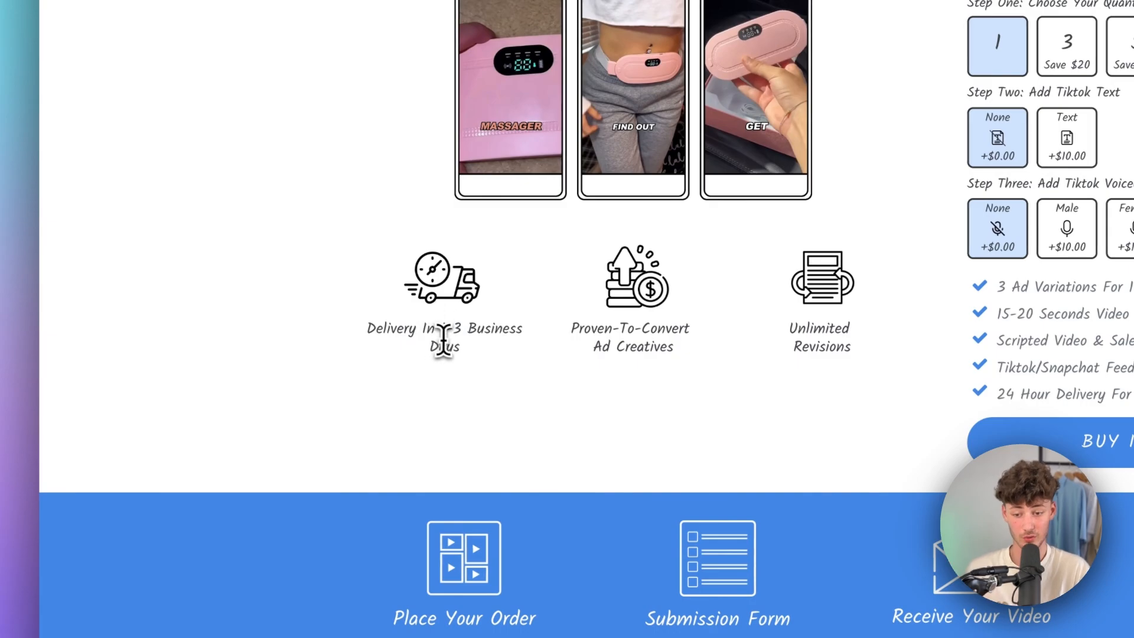
{"action": "left_click_drag", "start_coordinate": [476, 354], "coordinate": [420, 331]}
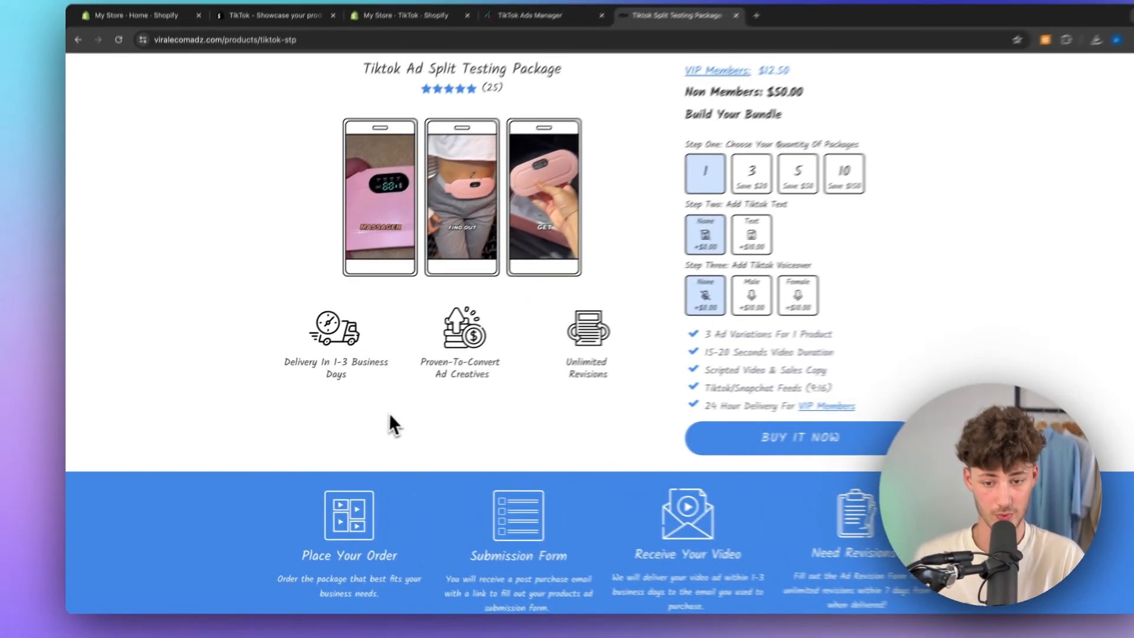
{"action": "left_click", "coordinate": [525, 405]}
{"action": "scroll", "coordinate": [617, 288], "scroll_direction": "up", "scroll_amount": 2}
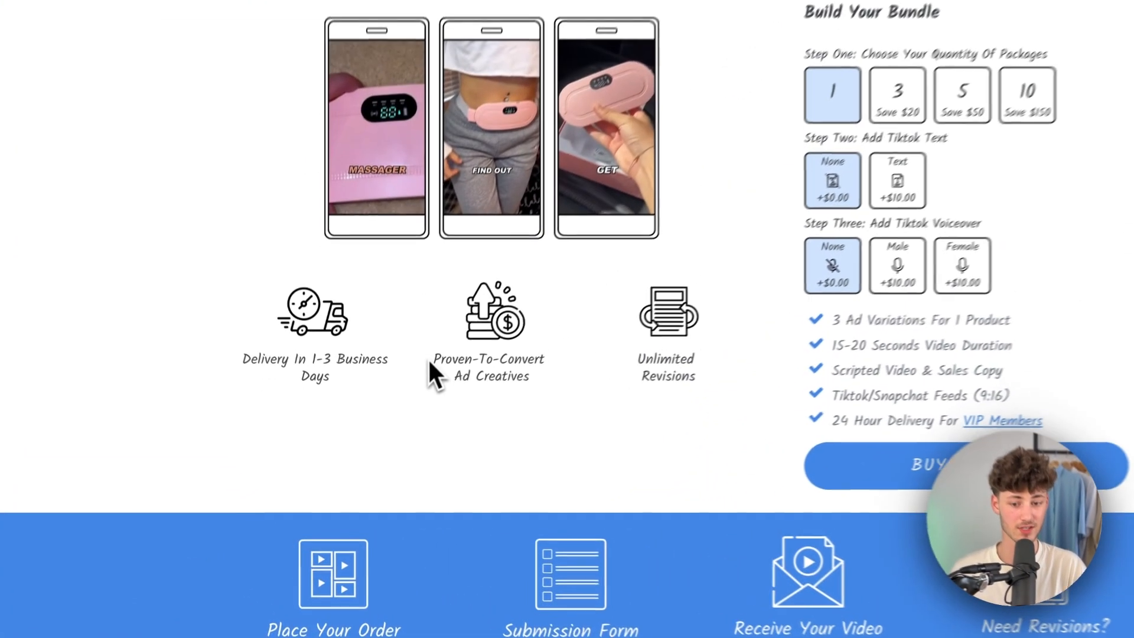
{"action": "left_click_drag", "start_coordinate": [393, 416], "coordinate": [460, 427]}
{"action": "left_click", "coordinate": [470, 436]}
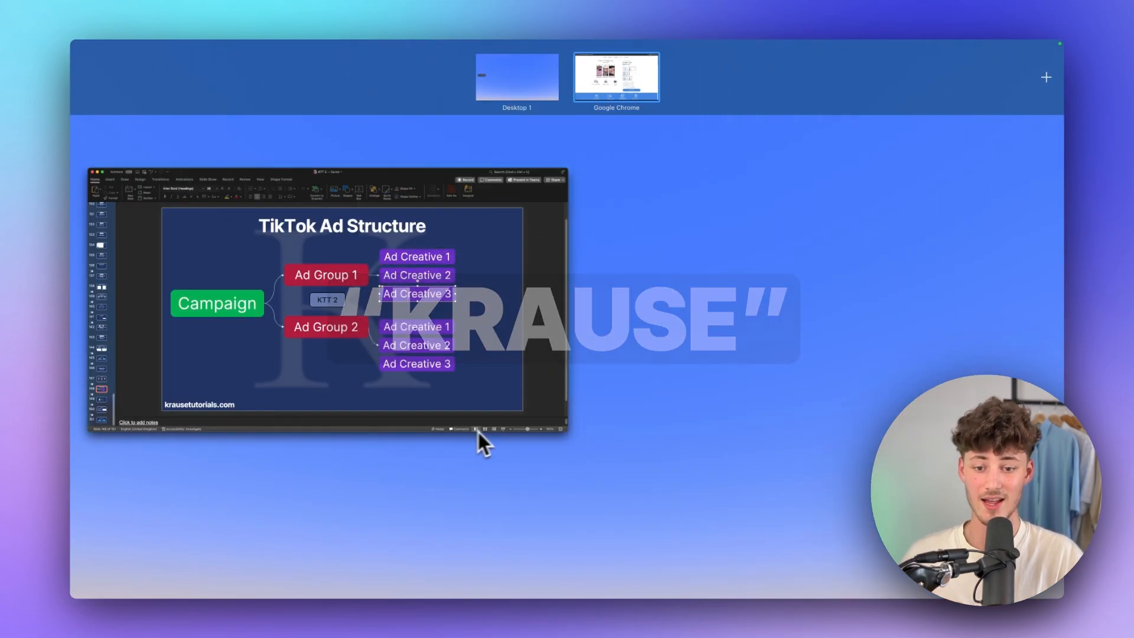
Return to TikTok Ads Manager in Chrome, choose Website conversions as the advertising objective and inspect the Smart performance campaign option
{"action": "left_click", "coordinate": [609, 77]}
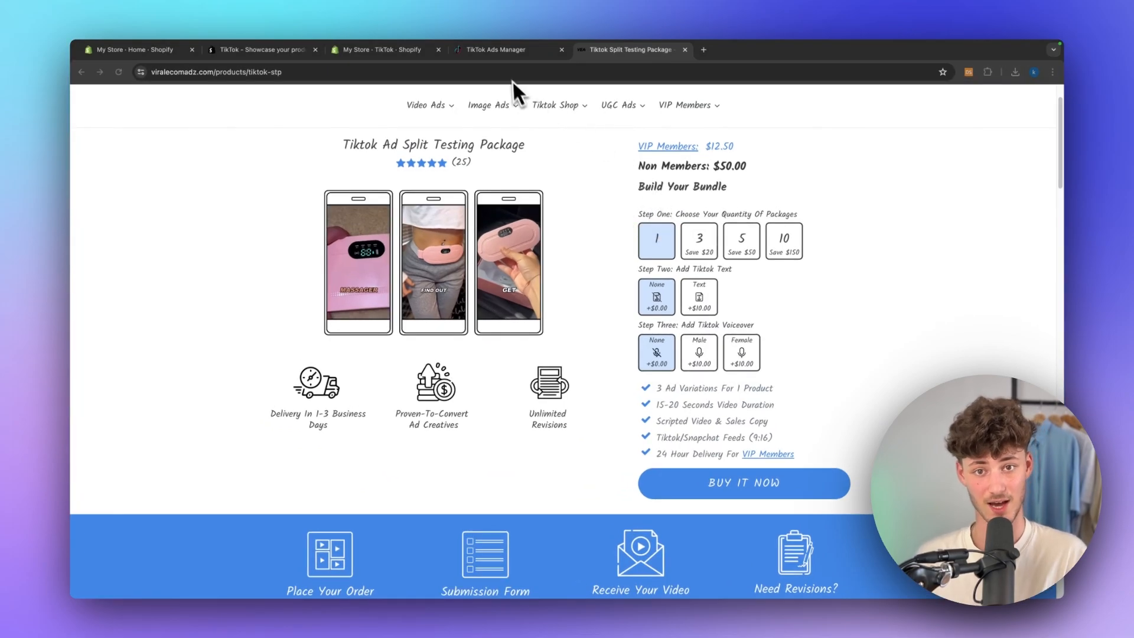
{"action": "left_click", "coordinate": [497, 49]}
{"action": "mouse_move", "coordinate": [520, 367]}
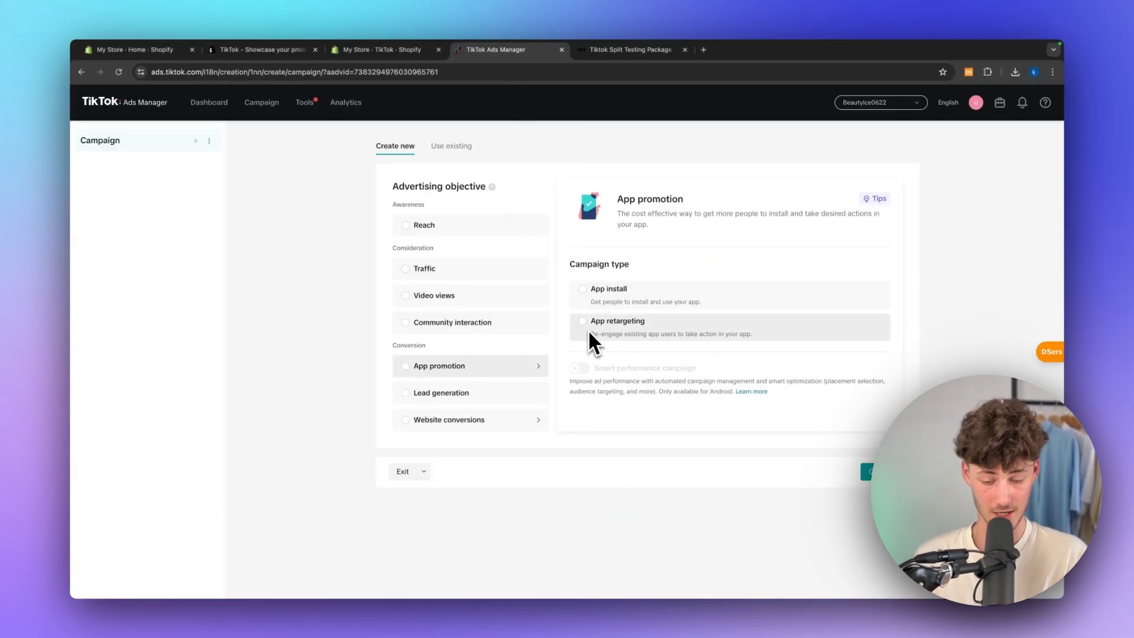
{"action": "left_click", "coordinate": [475, 420]}
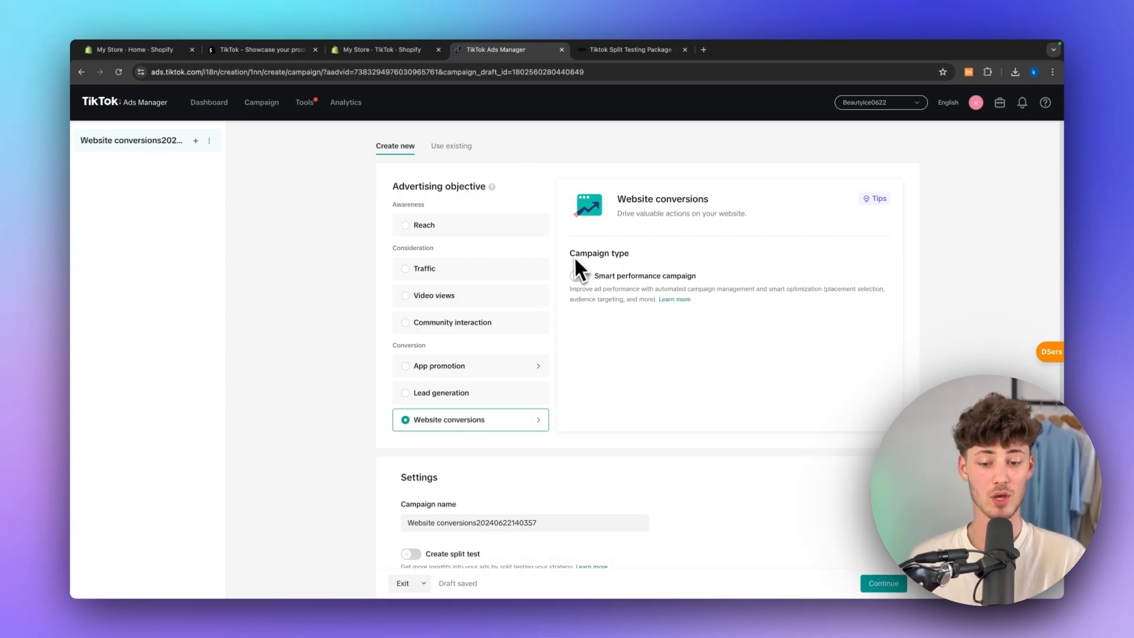
{"action": "left_click_drag", "start_coordinate": [708, 240], "coordinate": [714, 256]}
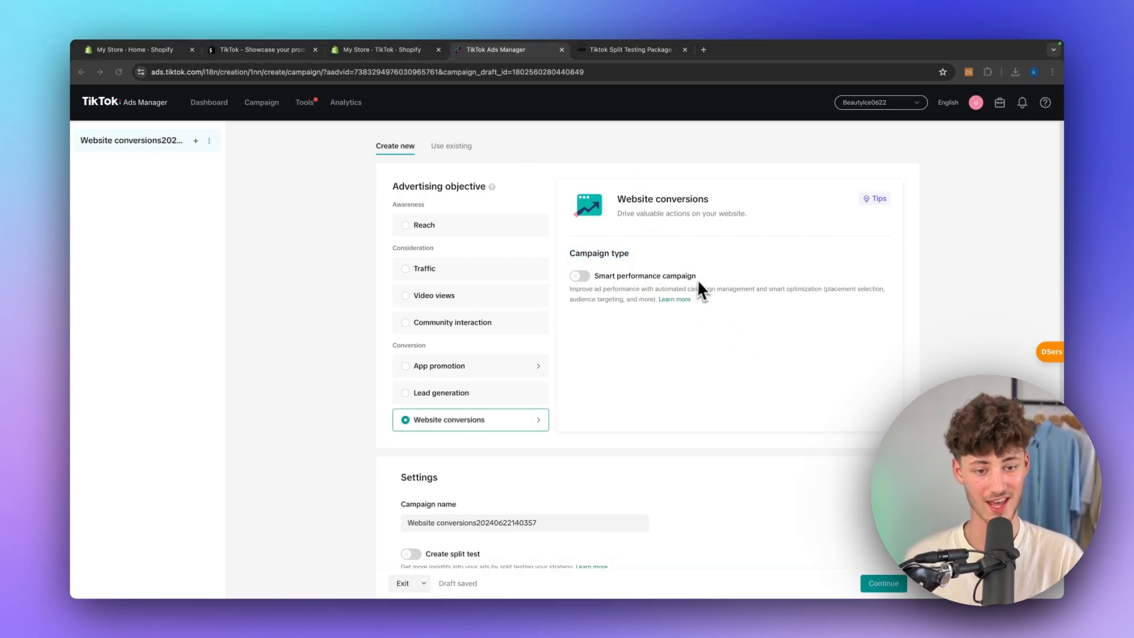
{"action": "left_click", "coordinate": [580, 275]}
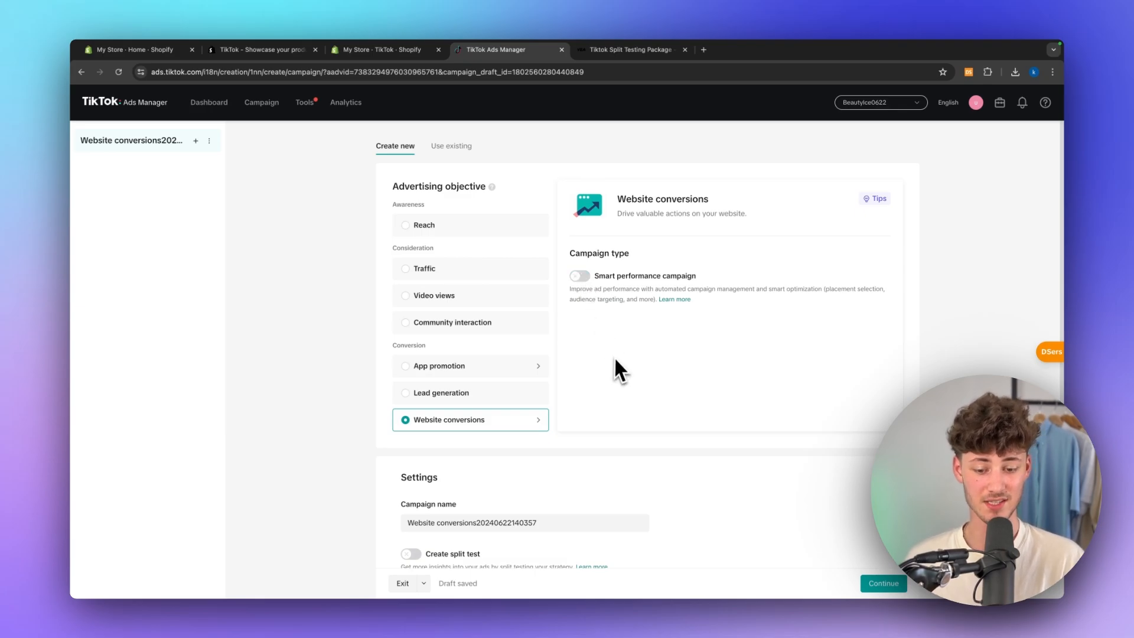
Switch to the PowerPoint presentation and review the Campaign box and its two ad groups in the TikTok Ad Structure diagram
{"action": "key", "text": "ctrl+Up"}
{"action": "left_click", "coordinate": [405, 299]}
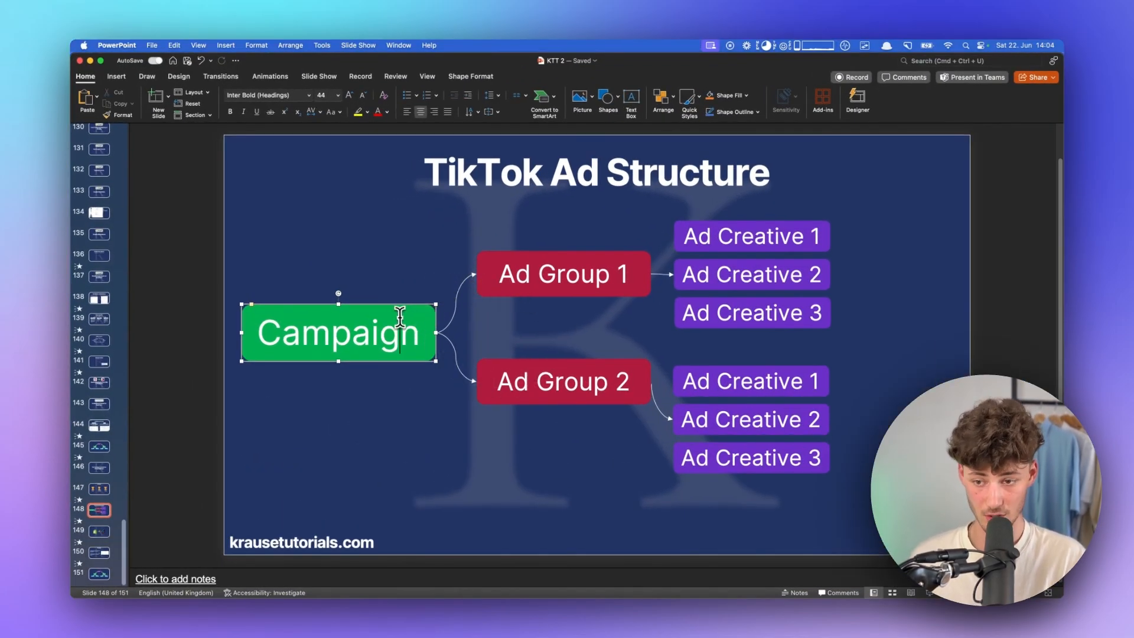
{"action": "left_click", "coordinate": [412, 302]}
{"action": "left_click", "coordinate": [301, 317]}
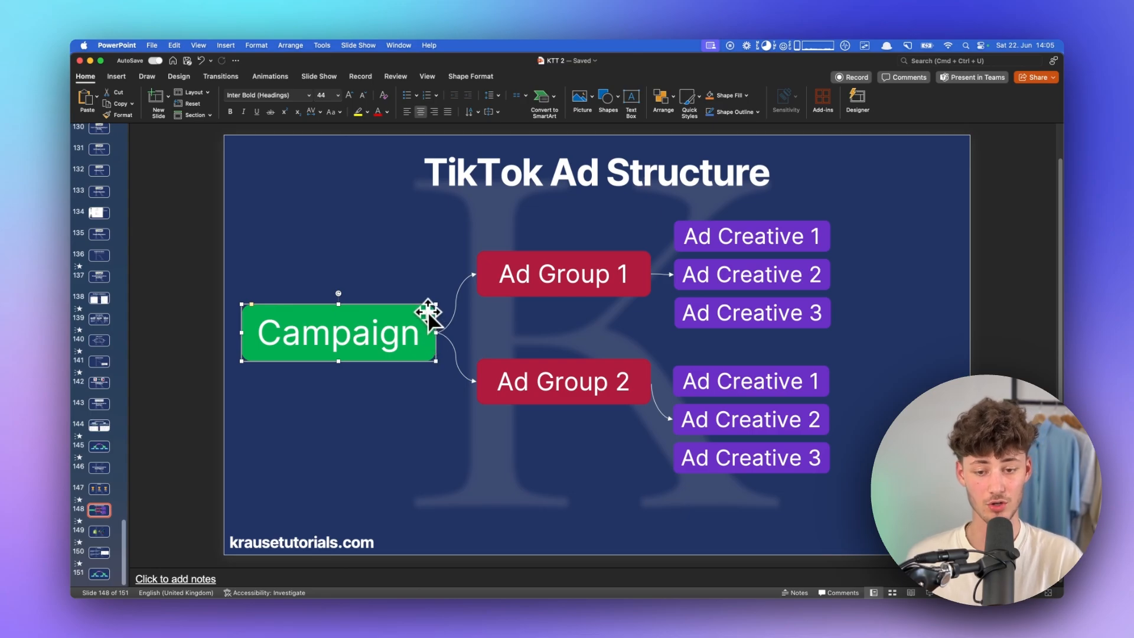
{"action": "left_click", "coordinate": [505, 255]}
{"action": "left_click", "coordinate": [524, 366]}
Check the campaign type in TikTok Ads Manager in Chrome against Ad Group 1 on the PowerPoint slide
{"action": "key", "text": "ctrl+Up"}
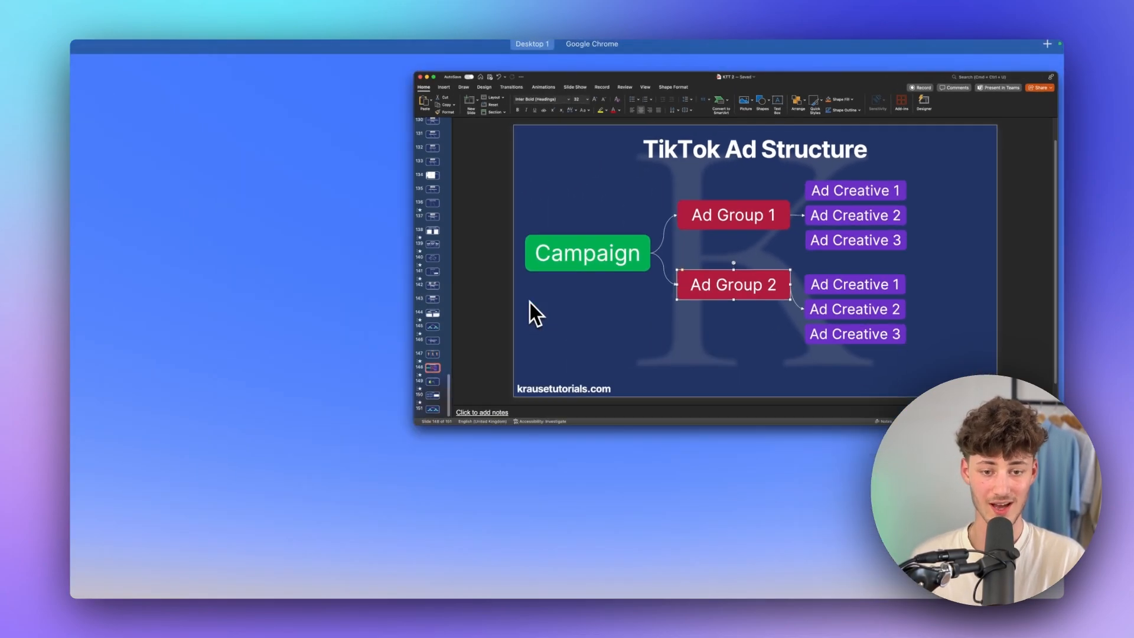
{"action": "left_click", "coordinate": [599, 96]}
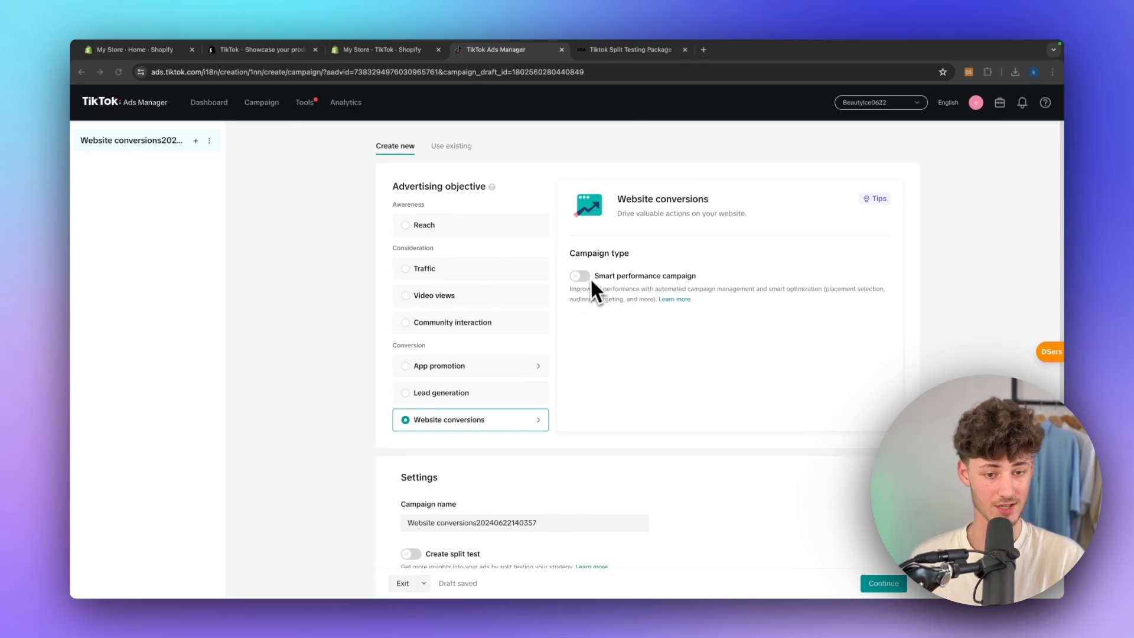
{"action": "key", "text": "ctrl+Up"}
{"action": "left_click", "coordinate": [483, 287]}
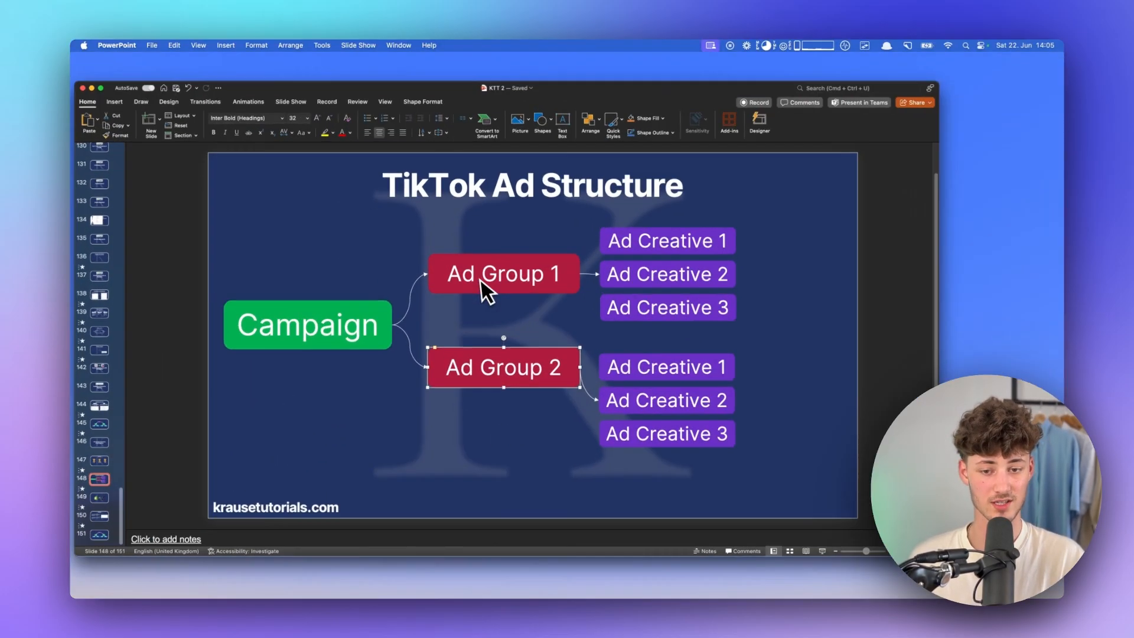
{"action": "left_click", "coordinate": [585, 254]}
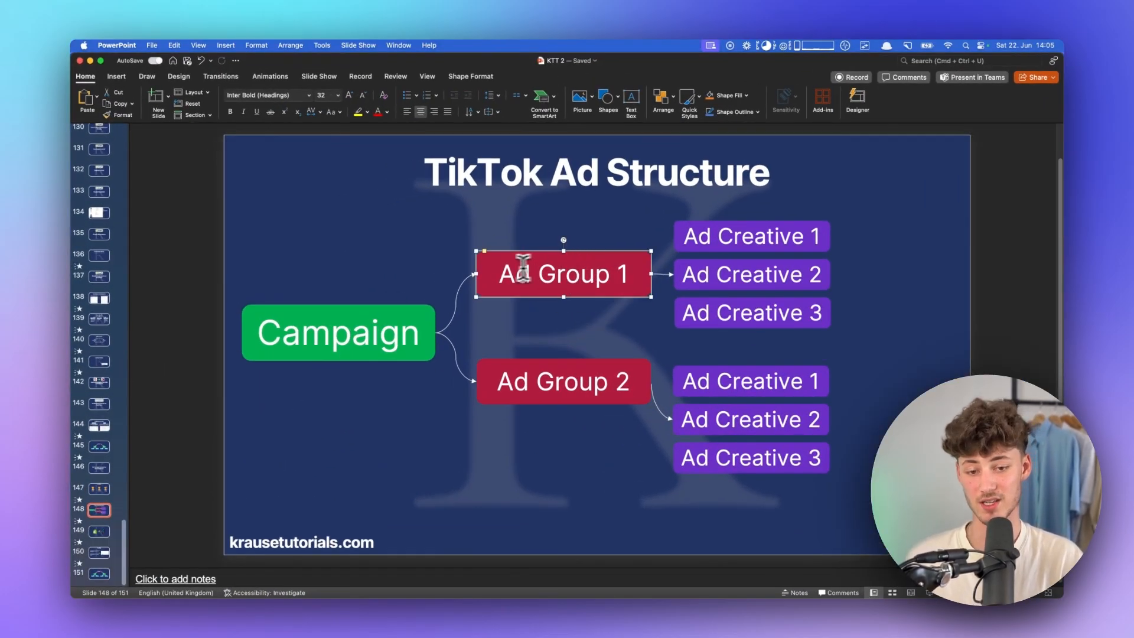
{"action": "left_click_drag", "start_coordinate": [500, 272], "coordinate": [662, 290]}
{"action": "left_click", "coordinate": [635, 259]}
Switch back to TikTok Ads Manager in Chrome and turn on Smart performance campaign as the campaign type
{"action": "key", "text": "ctrl+Up"}
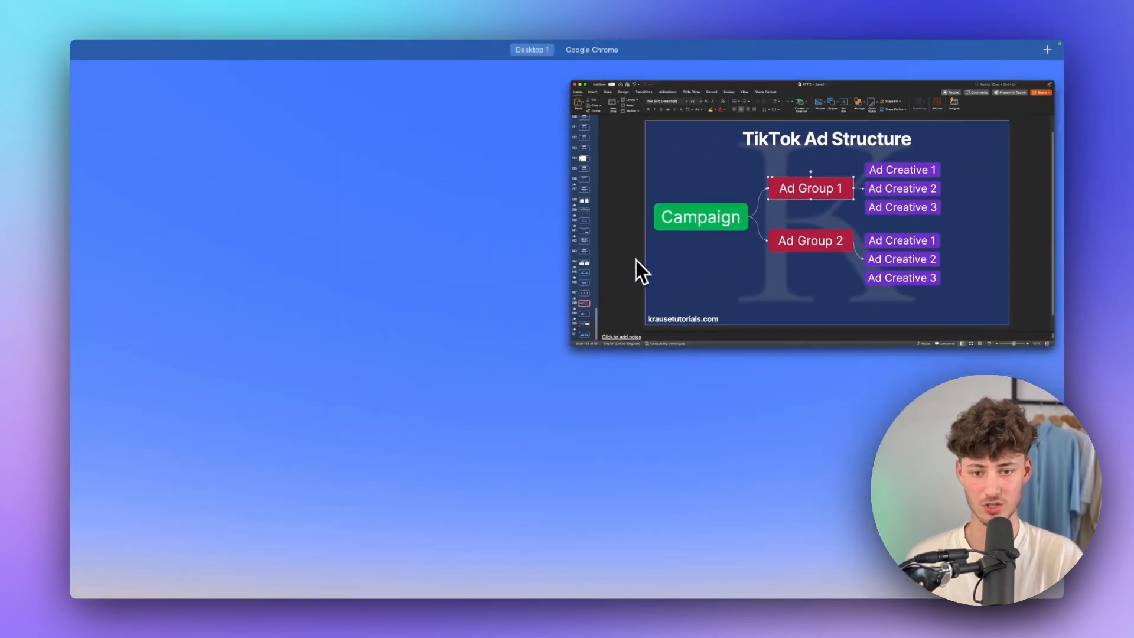
{"action": "left_click", "coordinate": [614, 75]}
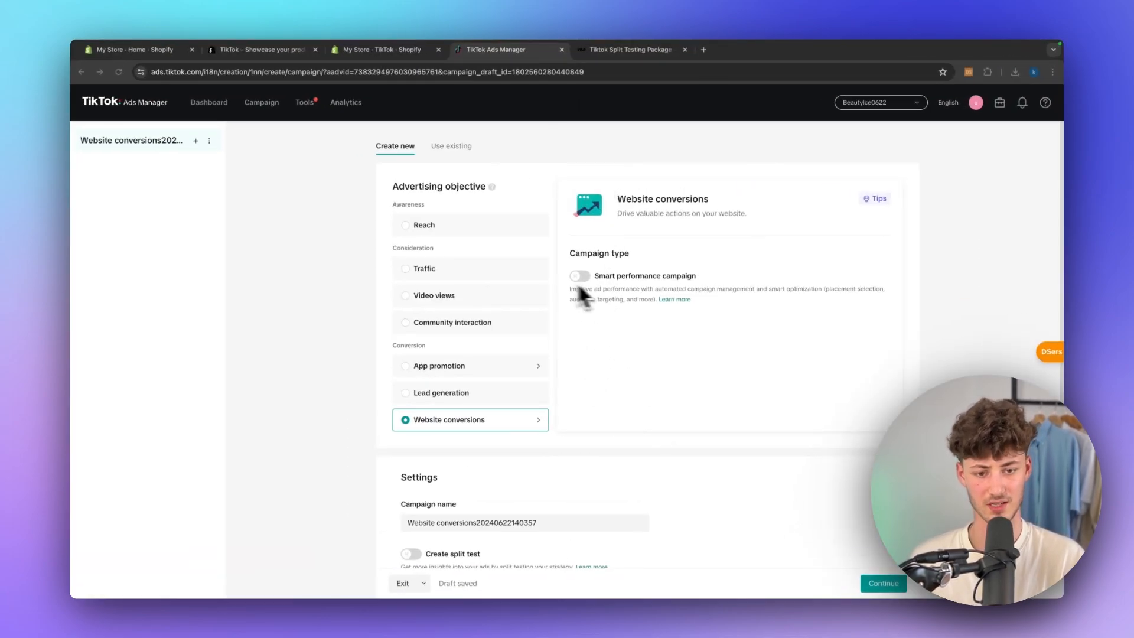
{"action": "left_click", "coordinate": [577, 276]}
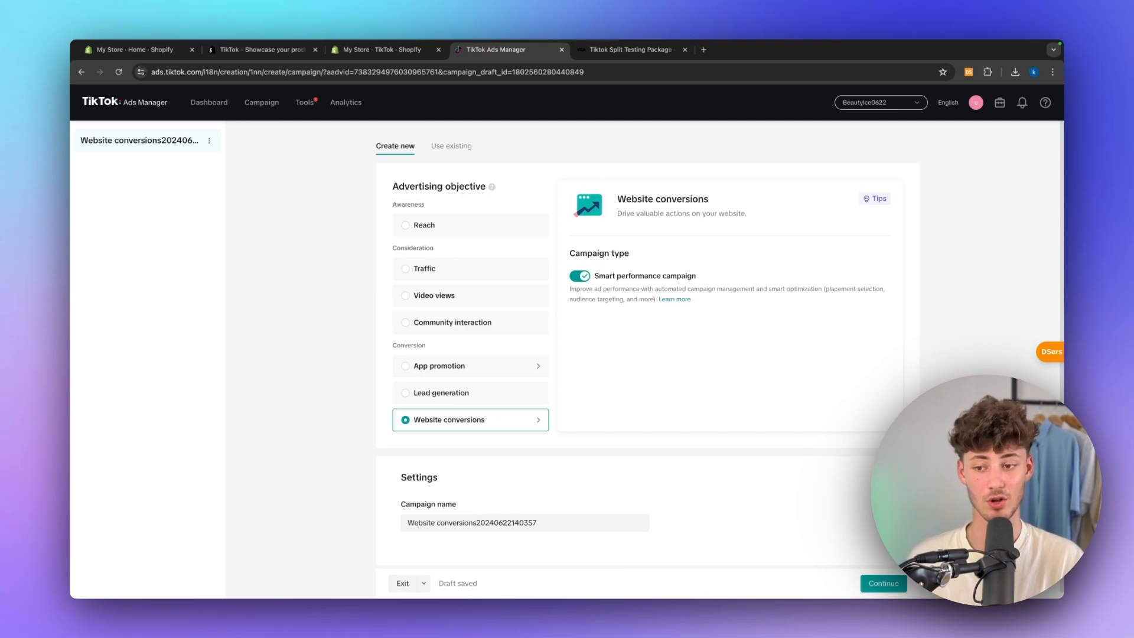
Name the campaign "Tutorial 1" and continue to the Smart performance ads setup
{"action": "scroll", "coordinate": [643, 354], "scroll_direction": "down", "scroll_amount": 1}
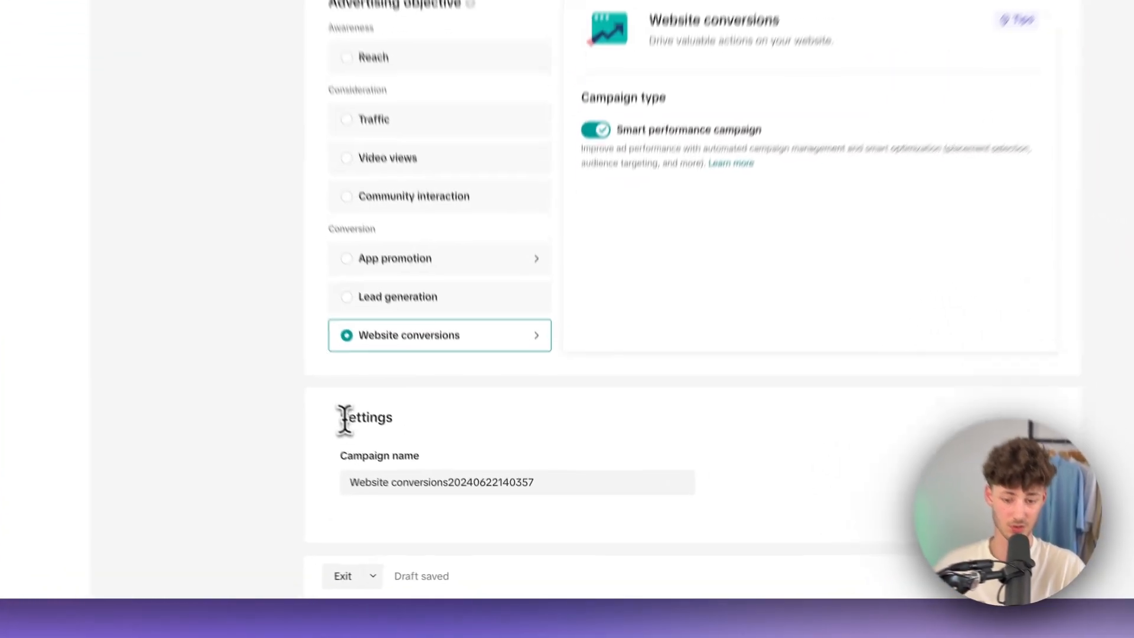
{"action": "left_click_drag", "start_coordinate": [402, 472], "coordinate": [447, 481]}
{"action": "triple_click", "coordinate": [492, 510]}
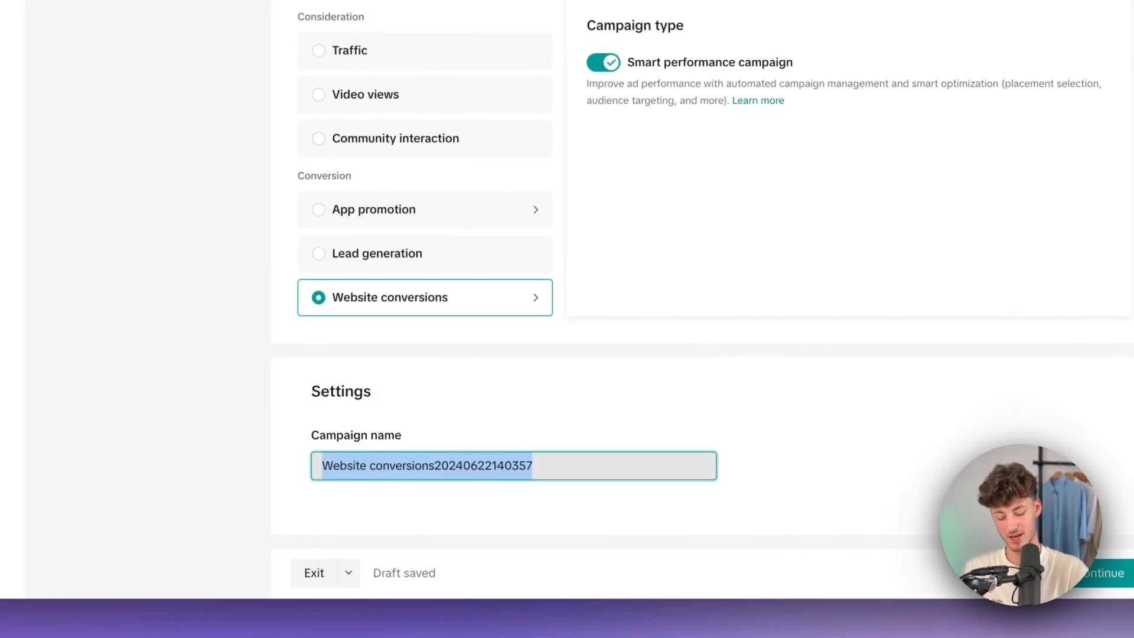
{"action": "type", "text": "Tutorial 1"}
{"action": "left_click", "coordinate": [1072, 574]}
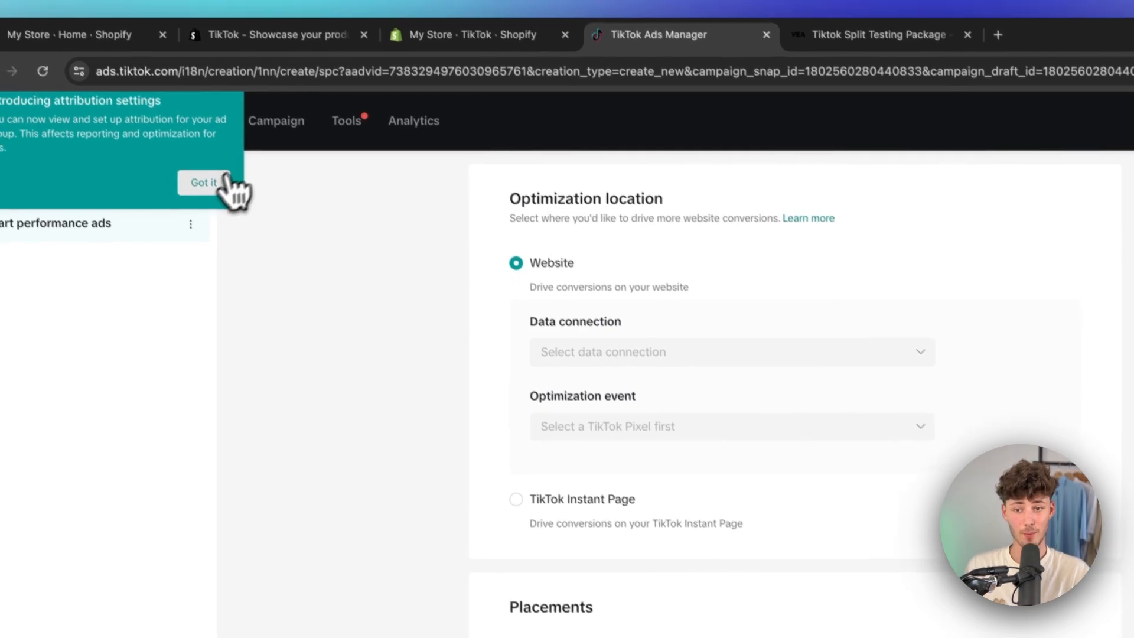
{"action": "left_click", "coordinate": [228, 177]}
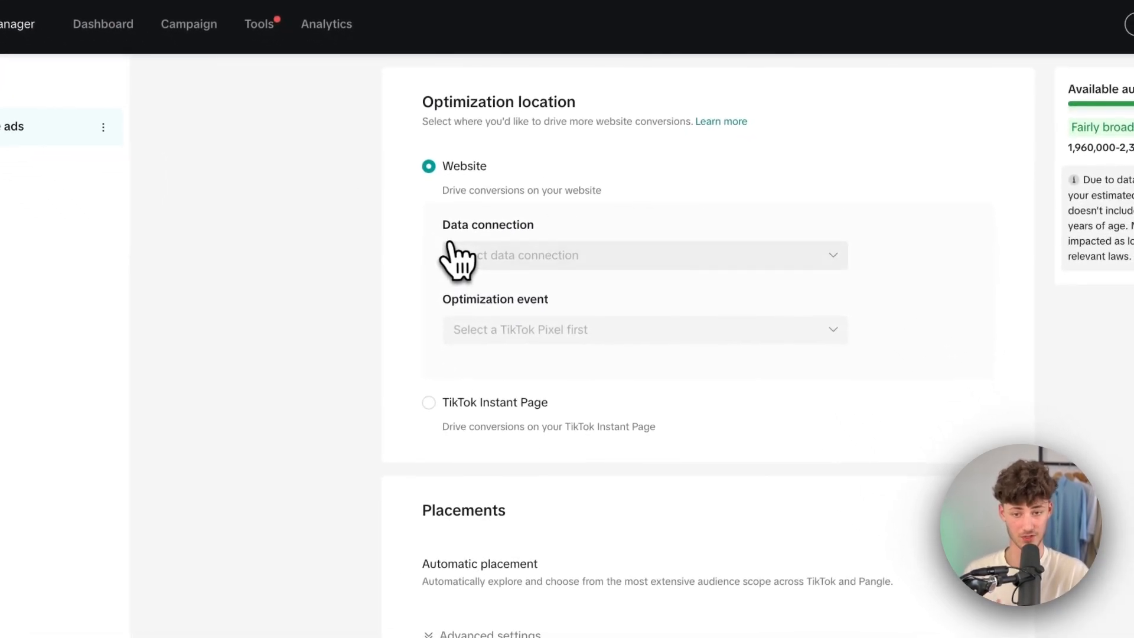
{"action": "left_click", "coordinate": [471, 255]}
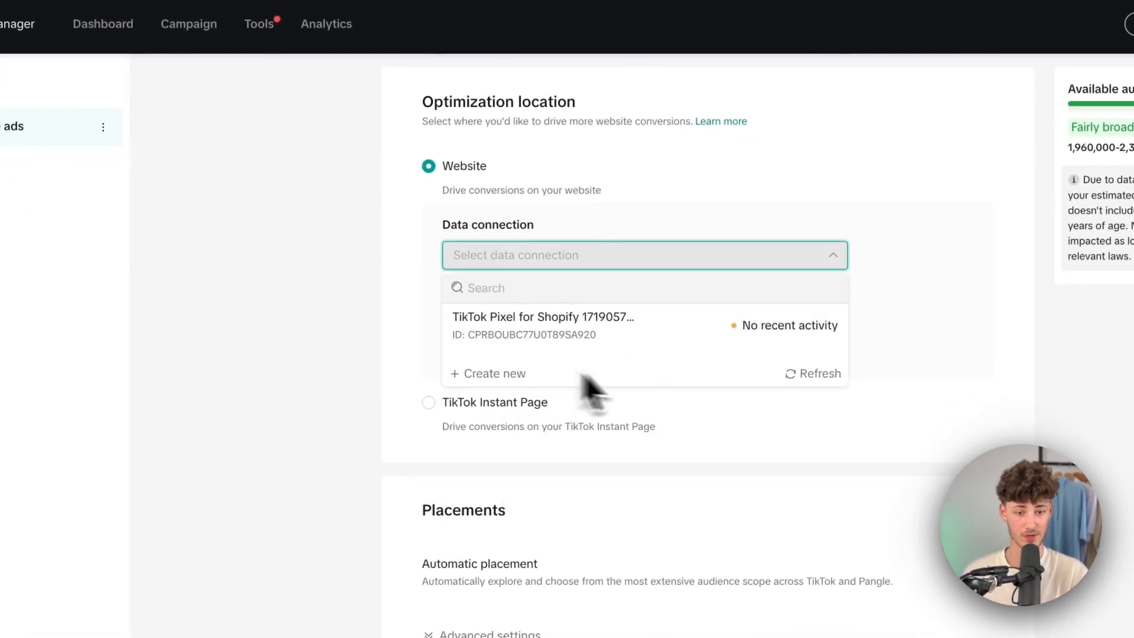
{"action": "left_click", "coordinate": [495, 329]}
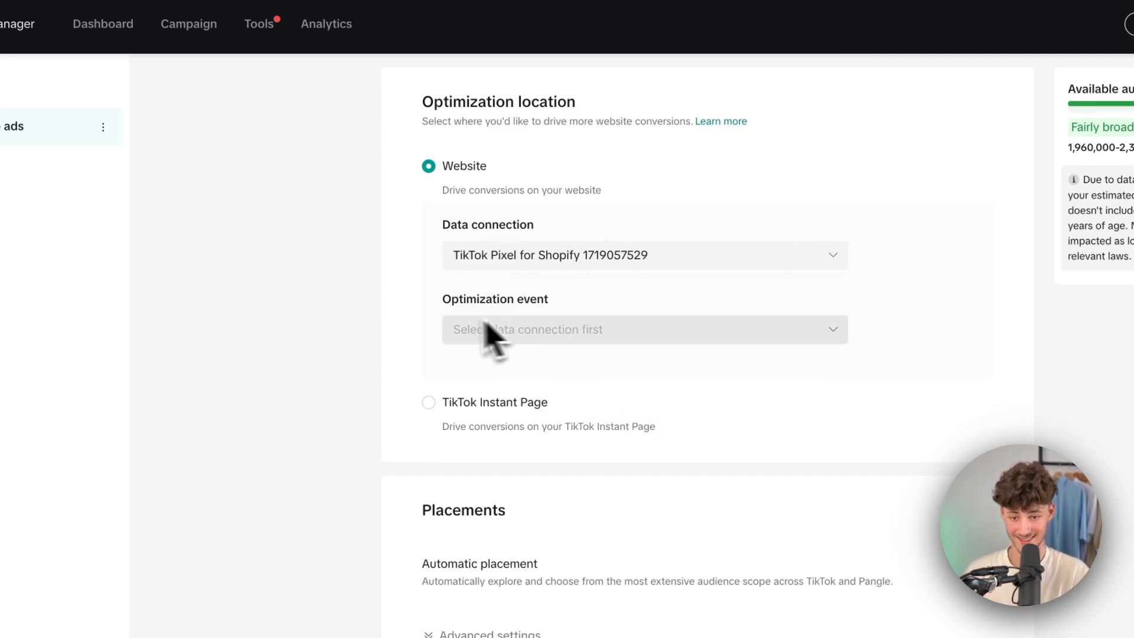
Set the optimization event to Complete Payment
{"action": "left_click_drag", "start_coordinate": [440, 299], "coordinate": [530, 296]}
{"action": "left_click", "coordinate": [568, 326]}
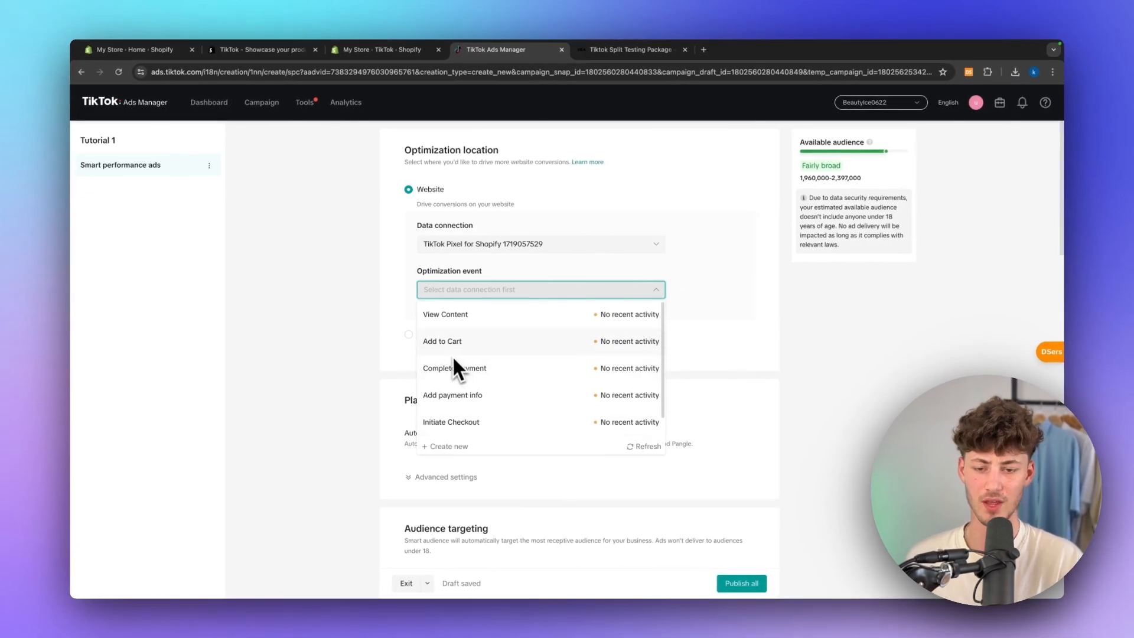
{"action": "left_click", "coordinate": [463, 368]}
{"action": "left_click", "coordinate": [518, 293]}
{"action": "left_click", "coordinate": [474, 264]}
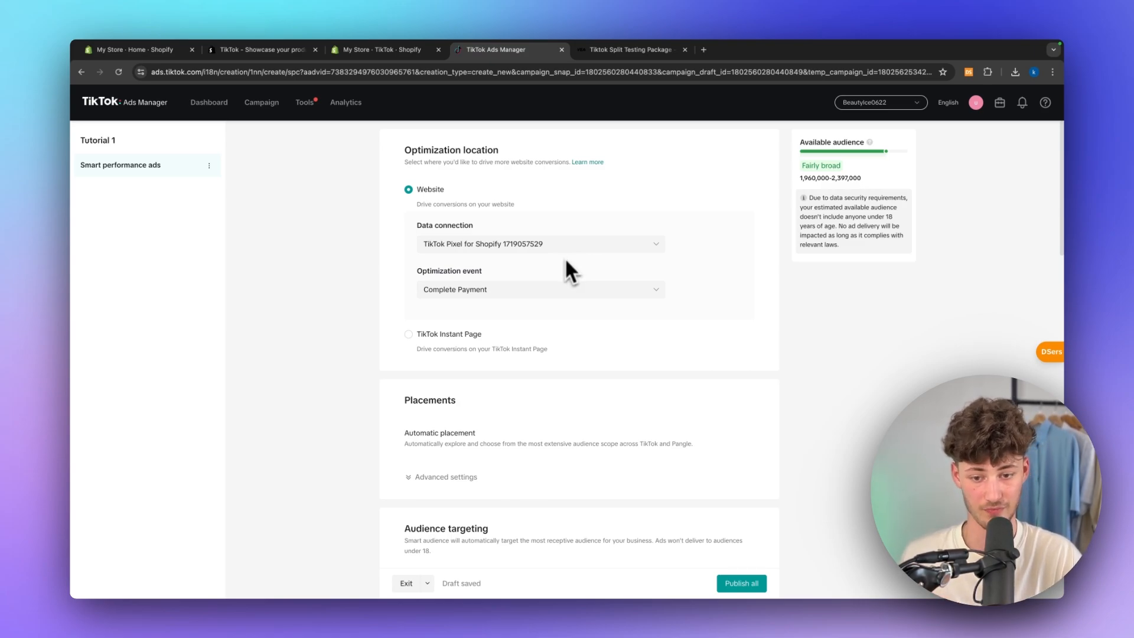
Review the TikTok Instant Page option and the Automatic placement description below the website optimization settings
{"action": "scroll", "coordinate": [505, 367], "scroll_direction": "down", "scroll_amount": 1}
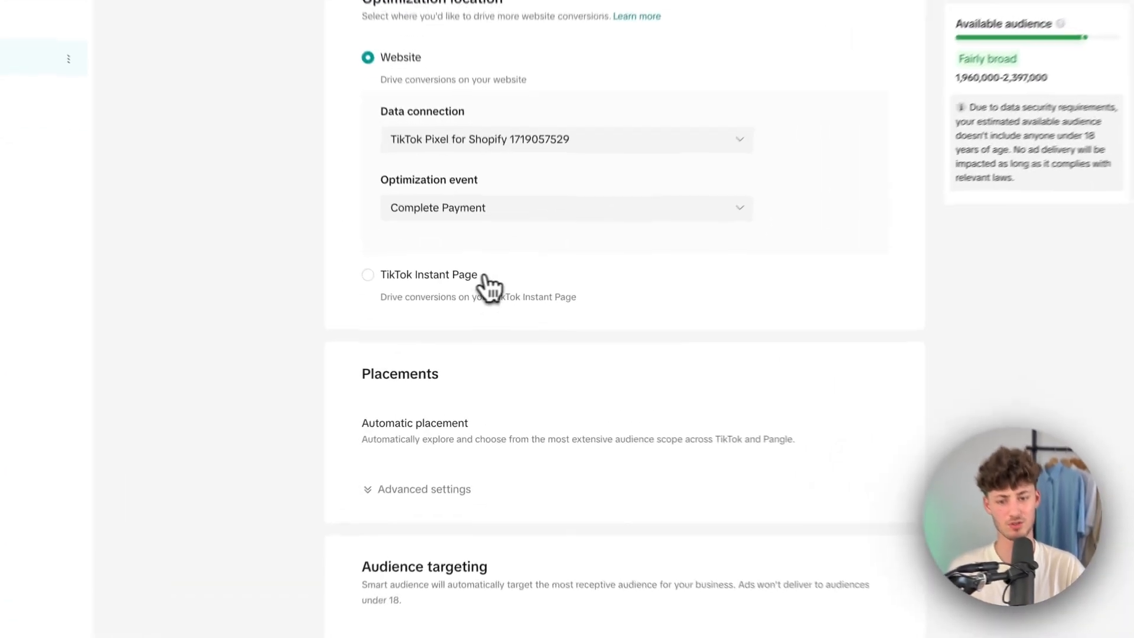
{"action": "left_click_drag", "start_coordinate": [381, 284], "coordinate": [524, 347]}
{"action": "left_click", "coordinate": [443, 283]}
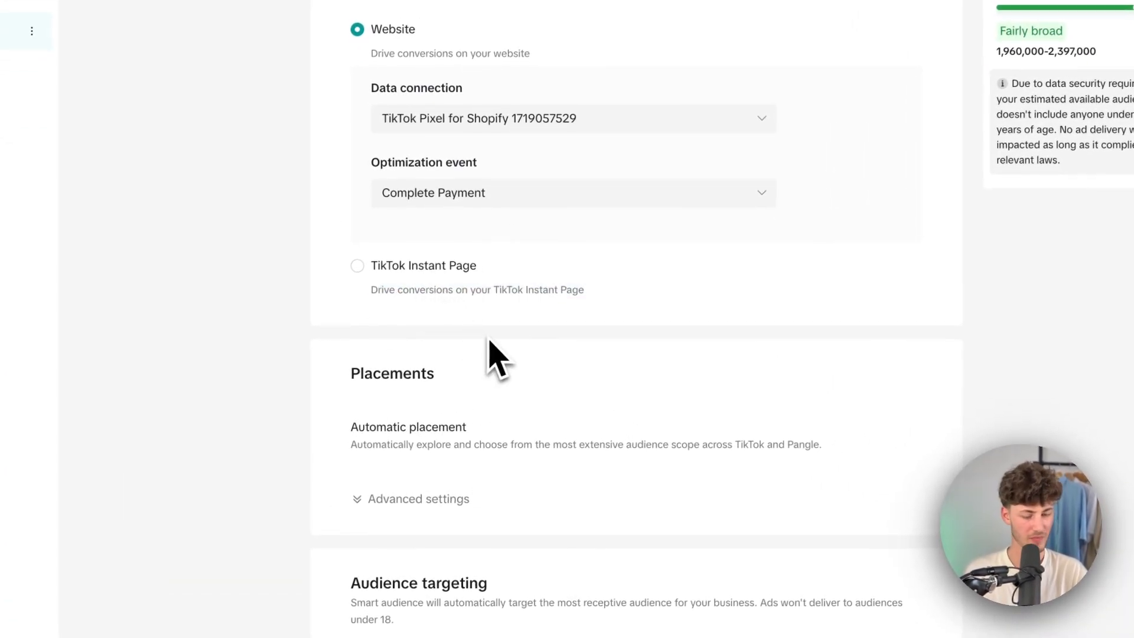
{"action": "scroll", "coordinate": [490, 341], "scroll_direction": "down", "scroll_amount": 1}
{"action": "left_click_drag", "start_coordinate": [362, 278], "coordinate": [772, 293]}
{"action": "left_click", "coordinate": [773, 297]}
{"action": "scroll", "coordinate": [534, 349], "scroll_direction": "down", "scroll_amount": 1}
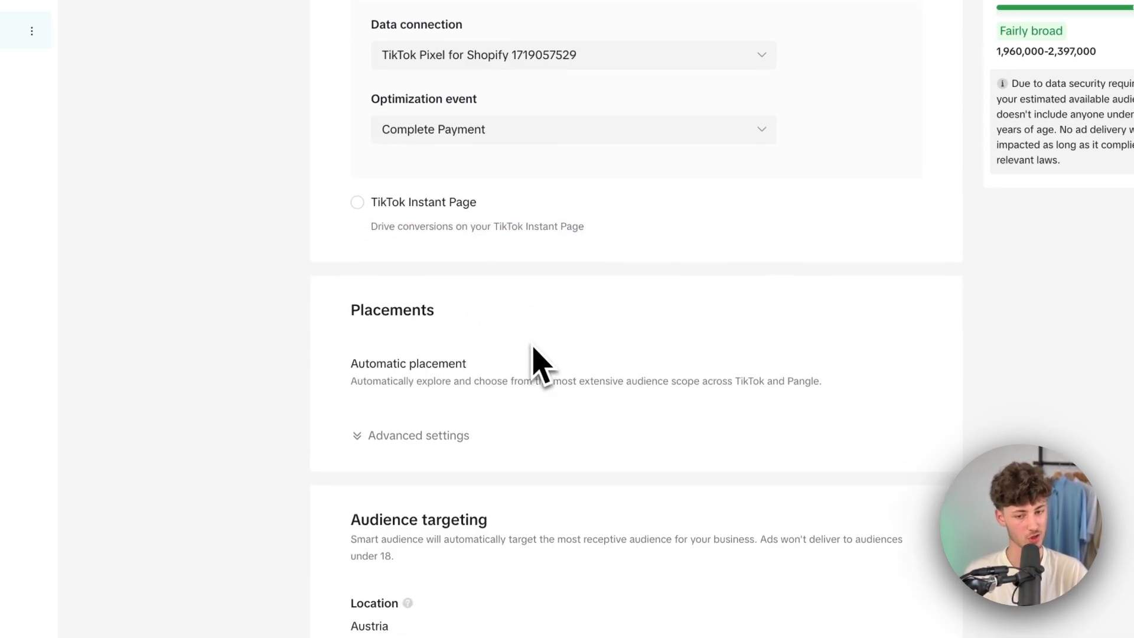
Expand the advanced placement settings and turn off Allow video download for the ads
{"action": "scroll", "coordinate": [391, 390], "scroll_direction": "down", "scroll_amount": 1}
{"action": "left_click", "coordinate": [378, 411]}
{"action": "scroll", "coordinate": [374, 413], "scroll_direction": "down", "scroll_amount": 3}
{"action": "left_click_drag", "start_coordinate": [371, 320], "coordinate": [561, 342]}
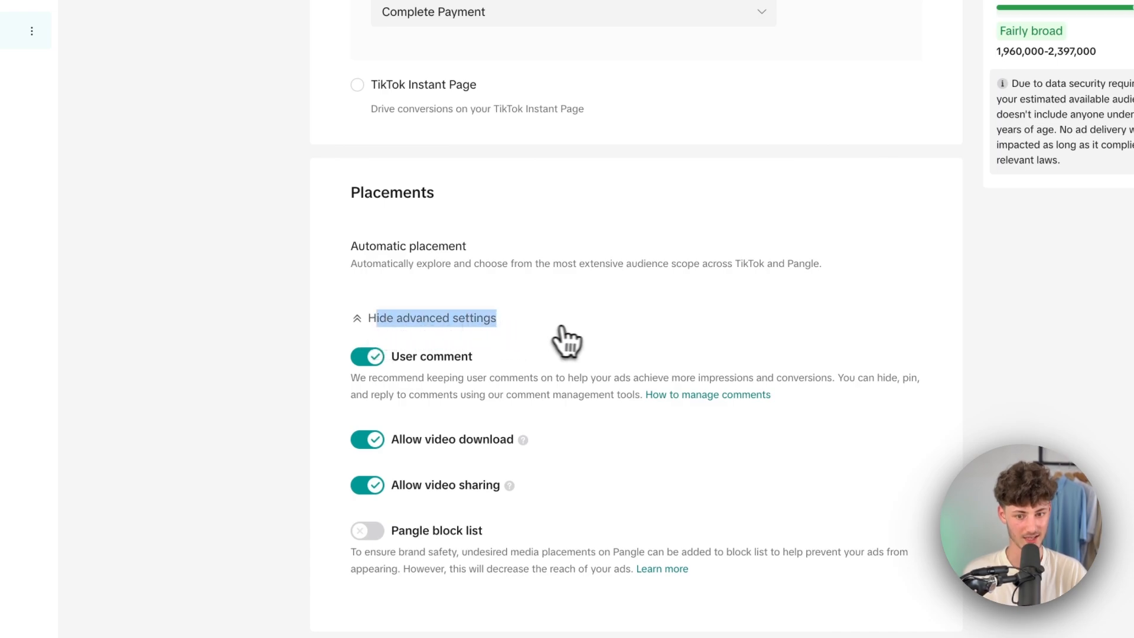
{"action": "left_click", "coordinate": [570, 343]}
{"action": "left_click", "coordinate": [418, 323]}
{"action": "scroll", "coordinate": [481, 435], "scroll_direction": "down", "scroll_amount": 1}
{"action": "left_click", "coordinate": [365, 379]}
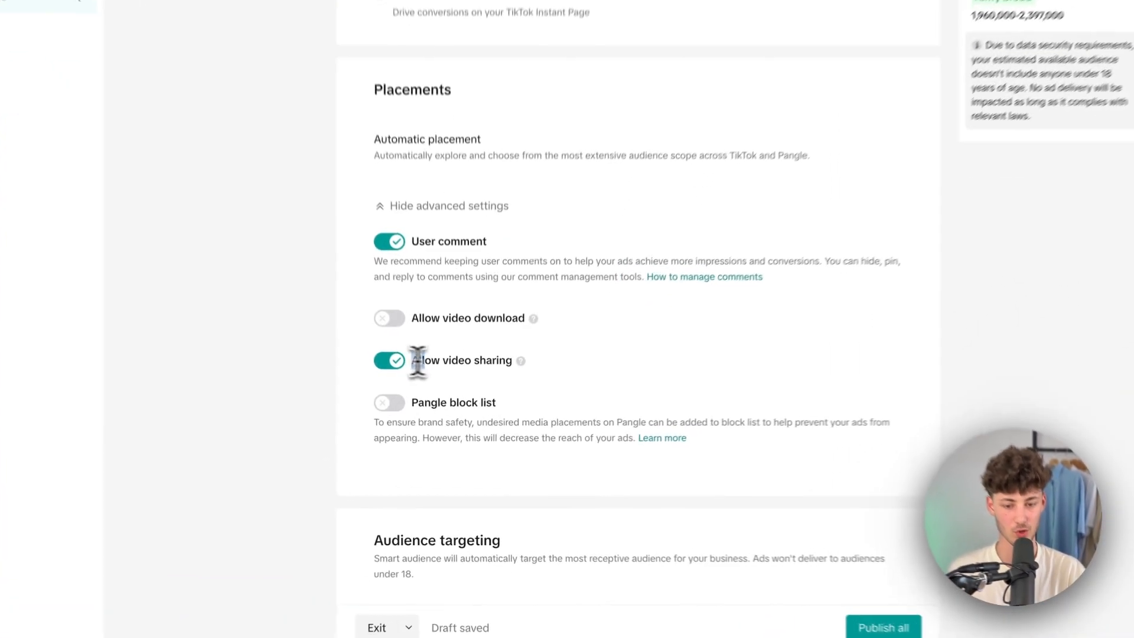
Review the Allow video sharing option and collapse the advanced placement settings
{"action": "left_click_drag", "start_coordinate": [414, 363], "coordinate": [524, 365]}
{"action": "left_click", "coordinate": [445, 356]}
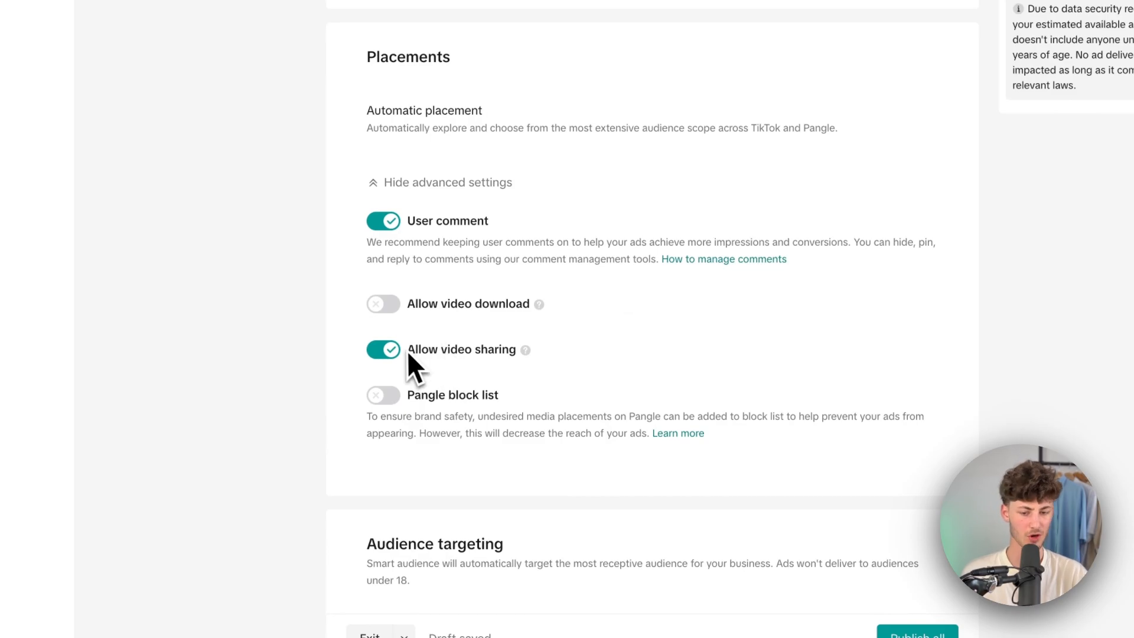
{"action": "left_click_drag", "start_coordinate": [409, 355], "coordinate": [501, 354]}
{"action": "left_click", "coordinate": [675, 367]}
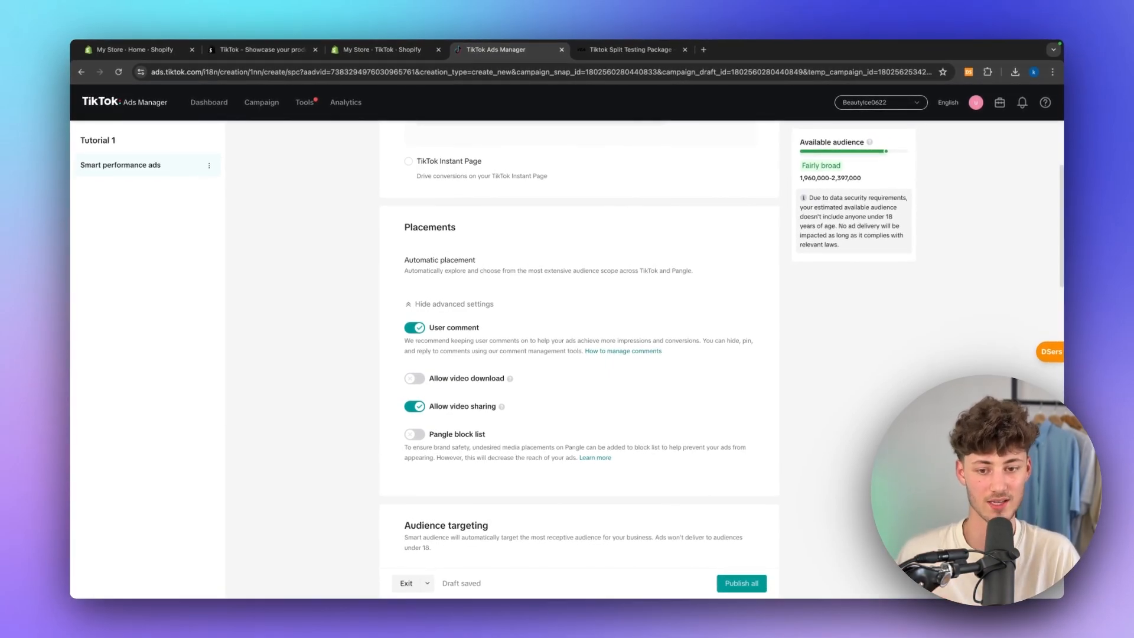
{"action": "left_click", "coordinate": [452, 304]}
Replace Austria with United Kingdom as the target location in the audience targeting
{"action": "scroll", "coordinate": [508, 336], "scroll_direction": "down", "scroll_amount": 2}
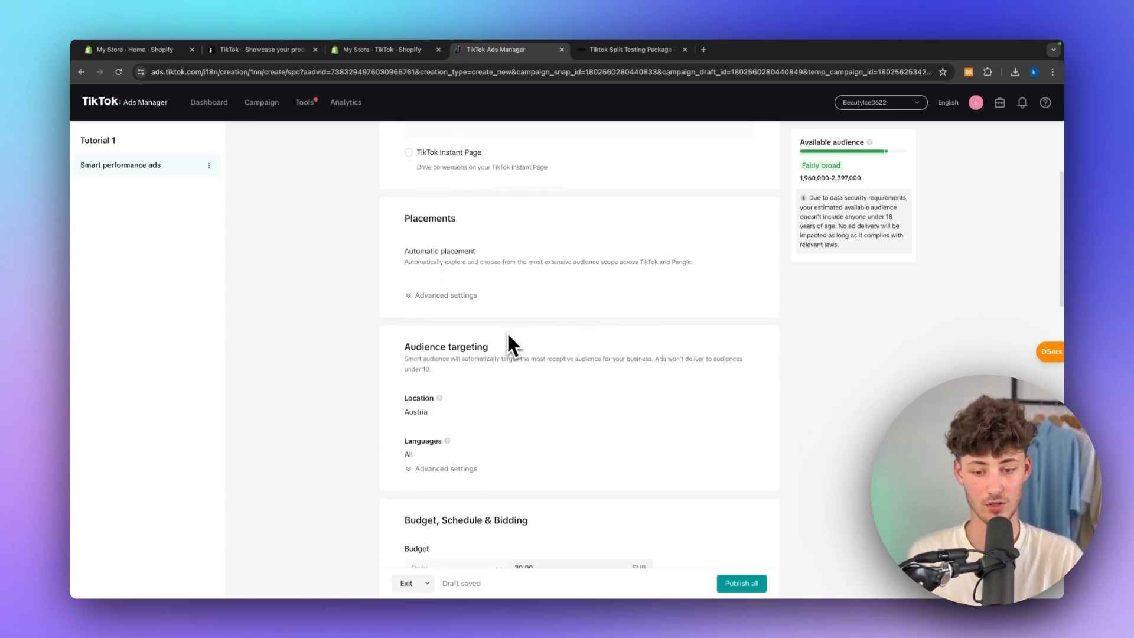
{"action": "left_click", "coordinate": [442, 418]}
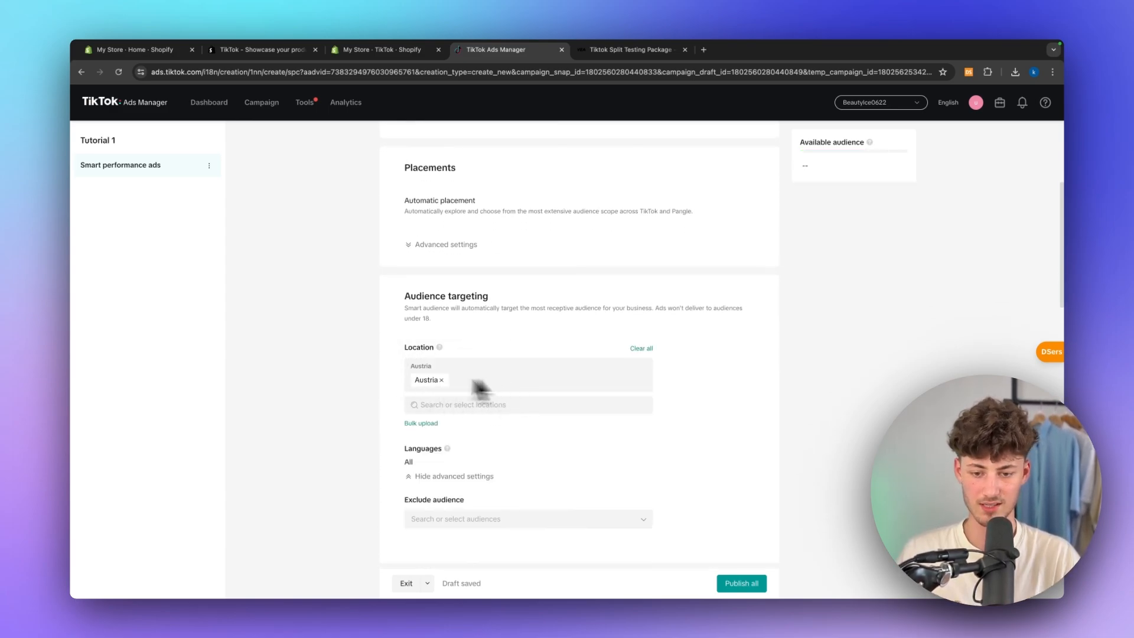
{"action": "left_click", "coordinate": [442, 381]}
{"action": "left_click", "coordinate": [569, 372]}
{"action": "type", "text": "United"}
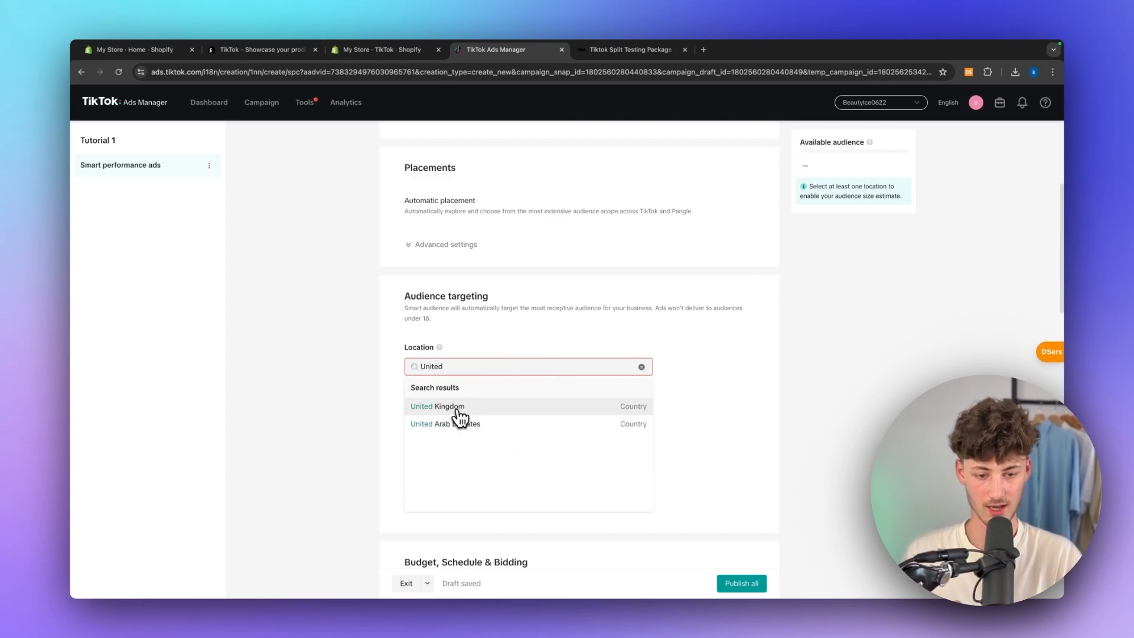
{"action": "left_click", "coordinate": [455, 406]}
{"action": "left_click", "coordinate": [539, 341]}
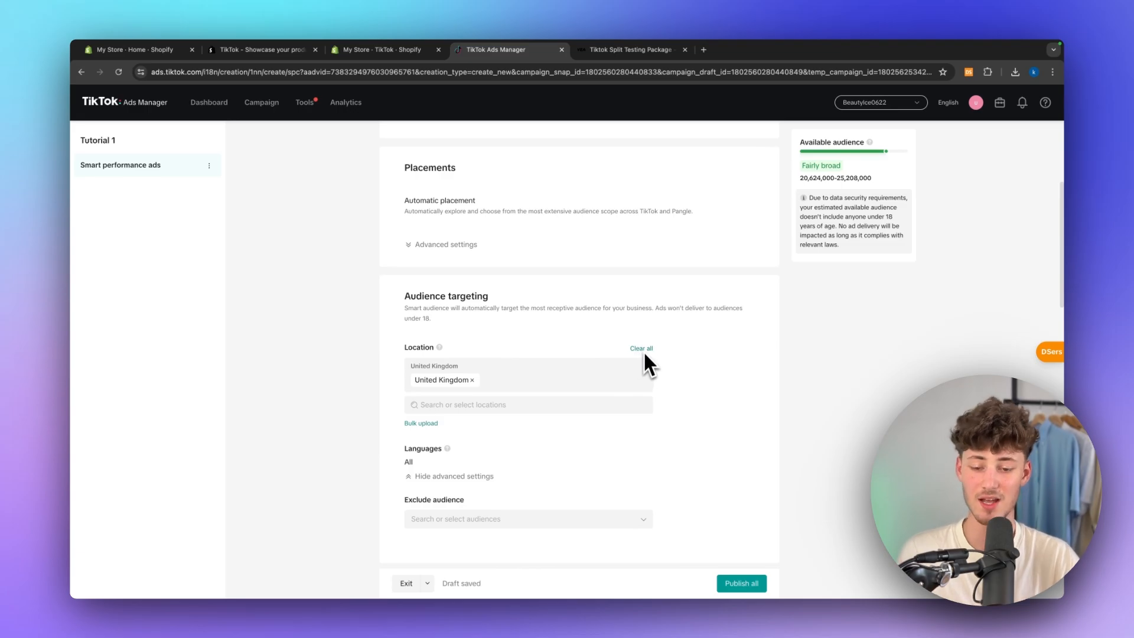
Check which custom or lookalike audiences can be excluded in the advanced audience targeting settings
{"action": "scroll", "coordinate": [529, 331], "scroll_direction": "down", "scroll_amount": 1}
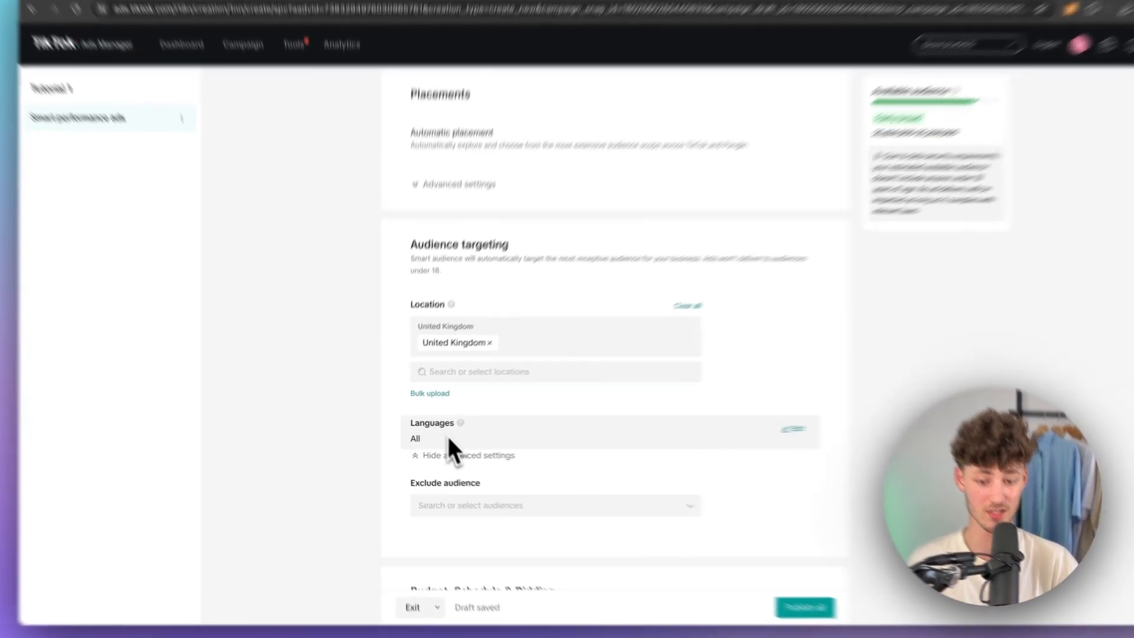
{"action": "left_click", "coordinate": [450, 453]}
{"action": "left_click", "coordinate": [447, 454]}
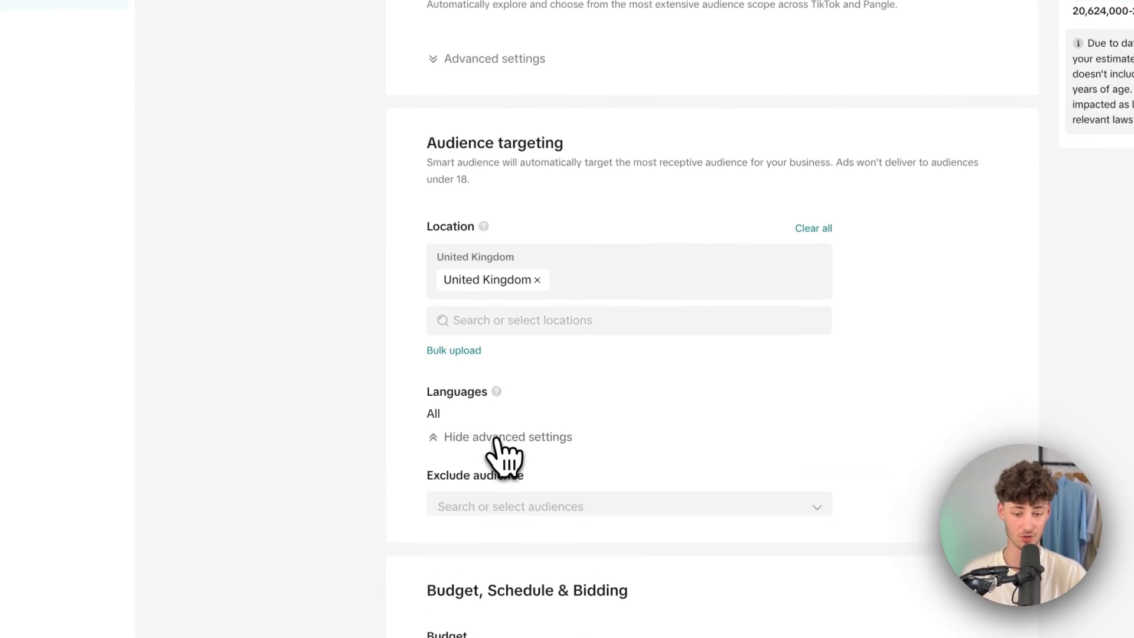
{"action": "scroll", "coordinate": [497, 446], "scroll_direction": "down", "scroll_amount": 2}
{"action": "left_click", "coordinate": [507, 437]}
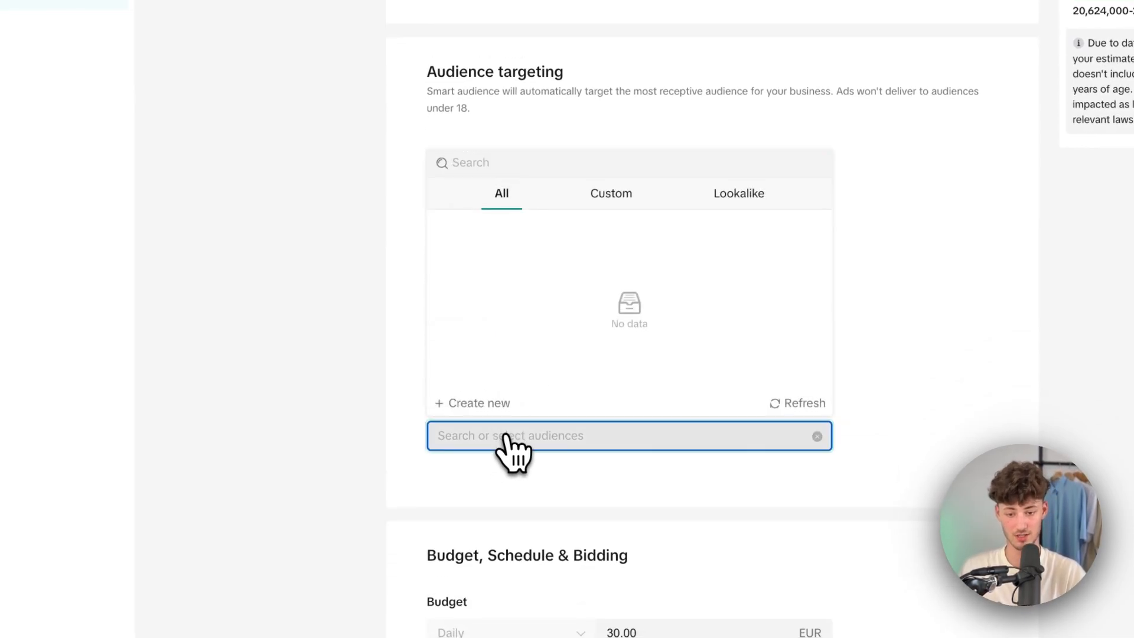
{"action": "left_click", "coordinate": [289, 293]}
Restrict the audience targeting languages to English
{"action": "mouse_move", "coordinate": [454, 331]}
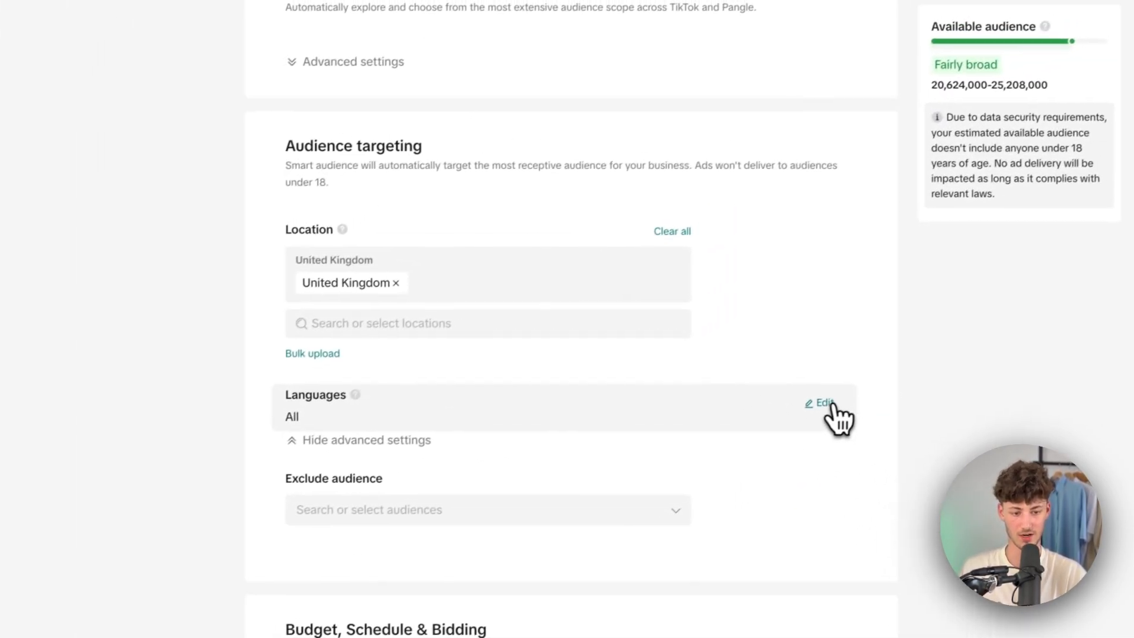
{"action": "left_click", "coordinate": [827, 405]}
{"action": "left_click", "coordinate": [328, 425]}
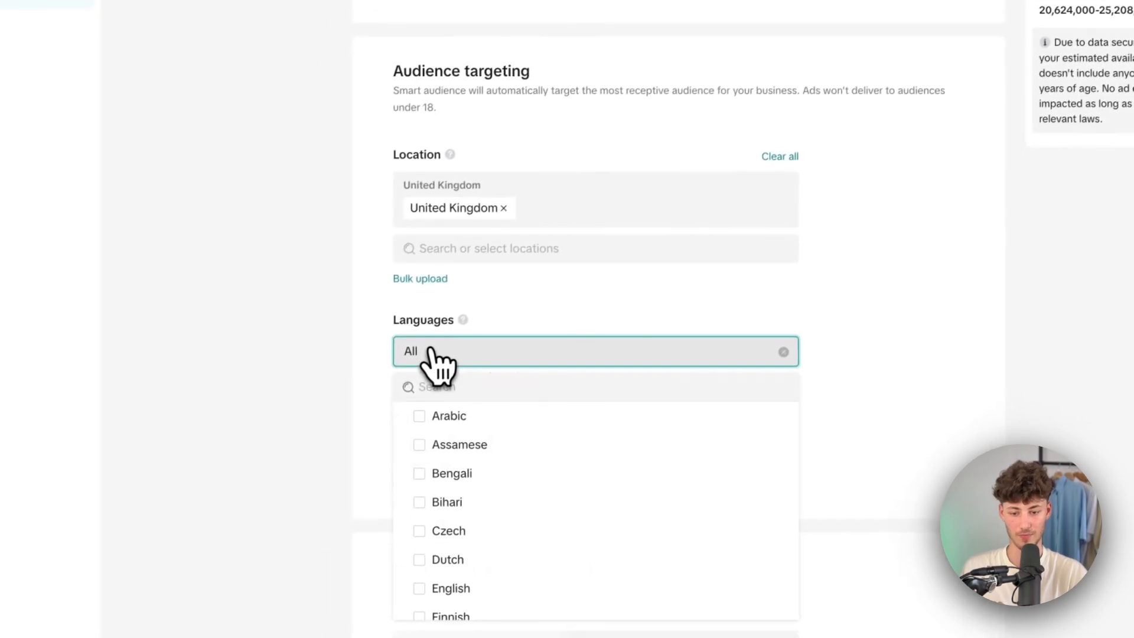
{"action": "left_click", "coordinate": [462, 383]}
{"action": "type", "text": "Eng"}
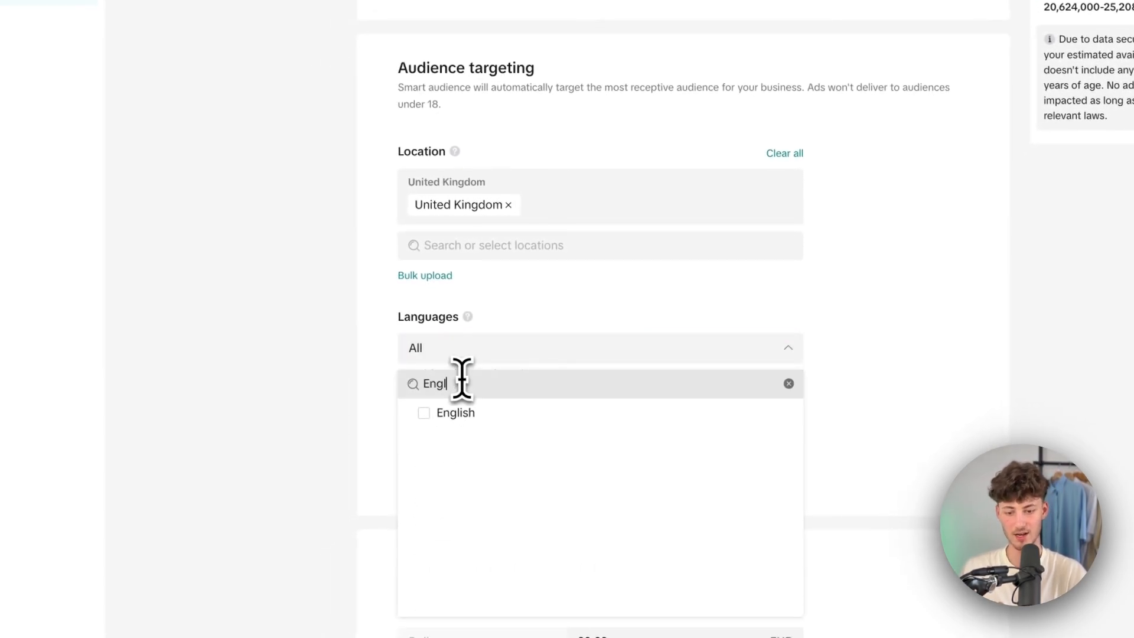
{"action": "type", "text": "l"}
{"action": "left_click", "coordinate": [440, 413]}
{"action": "left_click", "coordinate": [621, 311]}
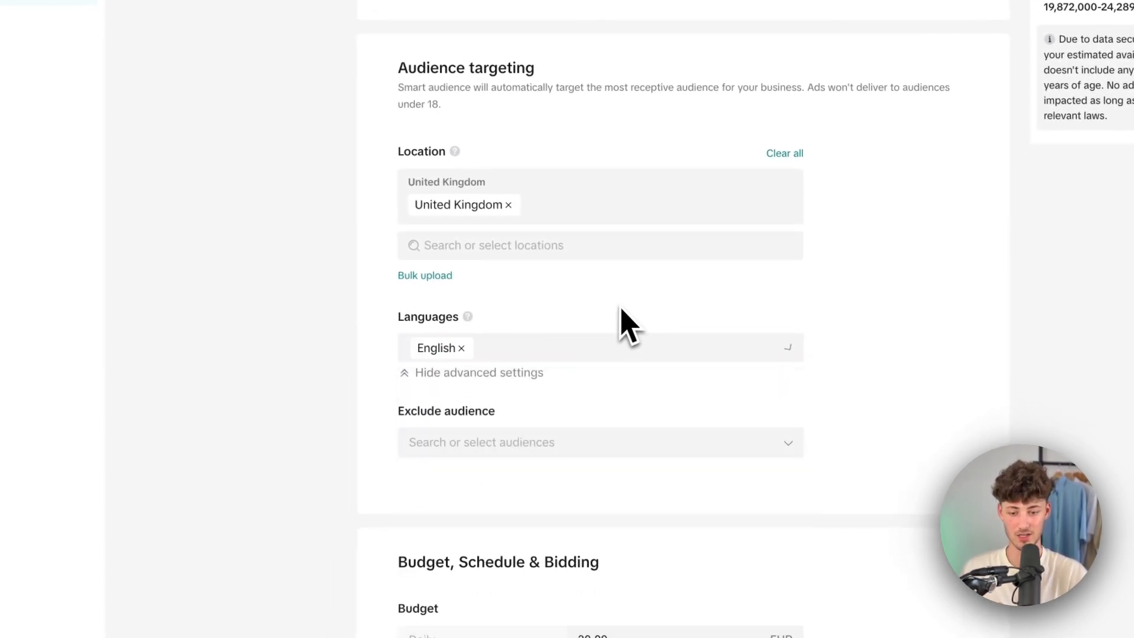
Set the daily budget to 100 EUR under Budget, Schedule & Bidding
{"action": "scroll", "coordinate": [623, 310], "scroll_direction": "down", "scroll_amount": 2}
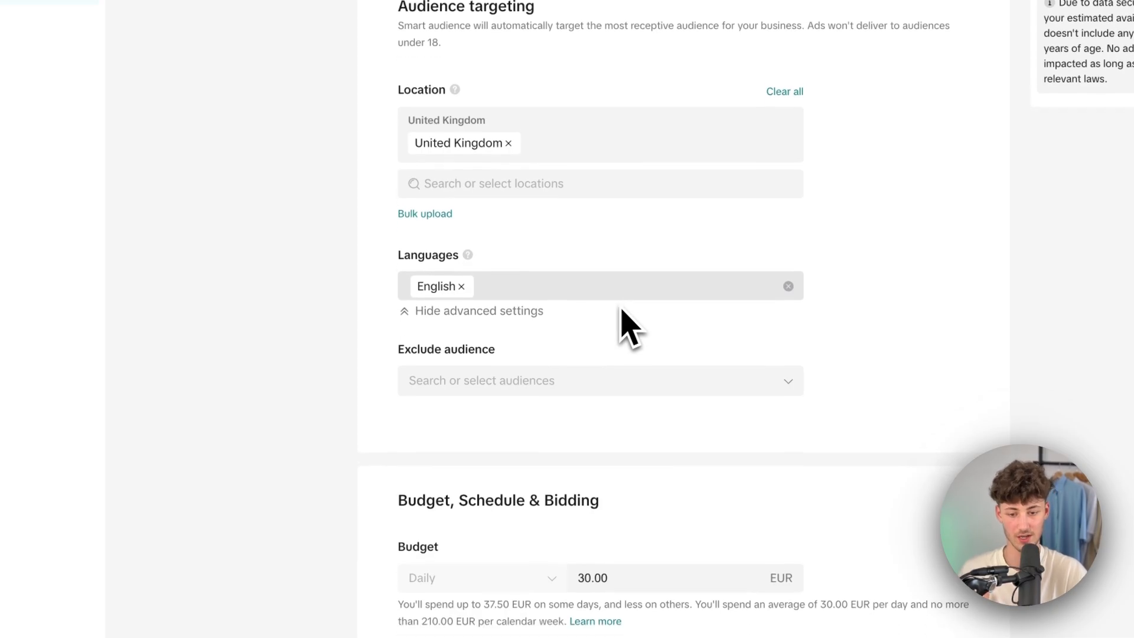
{"action": "scroll", "coordinate": [517, 275], "scroll_direction": "down", "scroll_amount": 2}
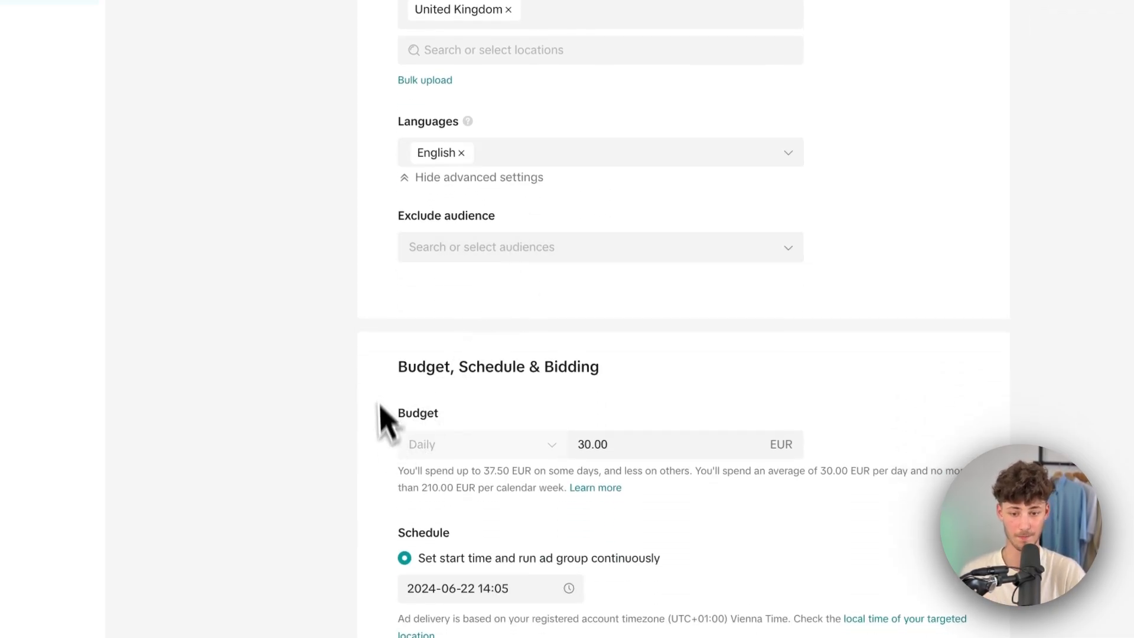
{"action": "left_click_drag", "start_coordinate": [394, 367], "coordinate": [645, 372]}
{"action": "left_click", "coordinate": [643, 372]}
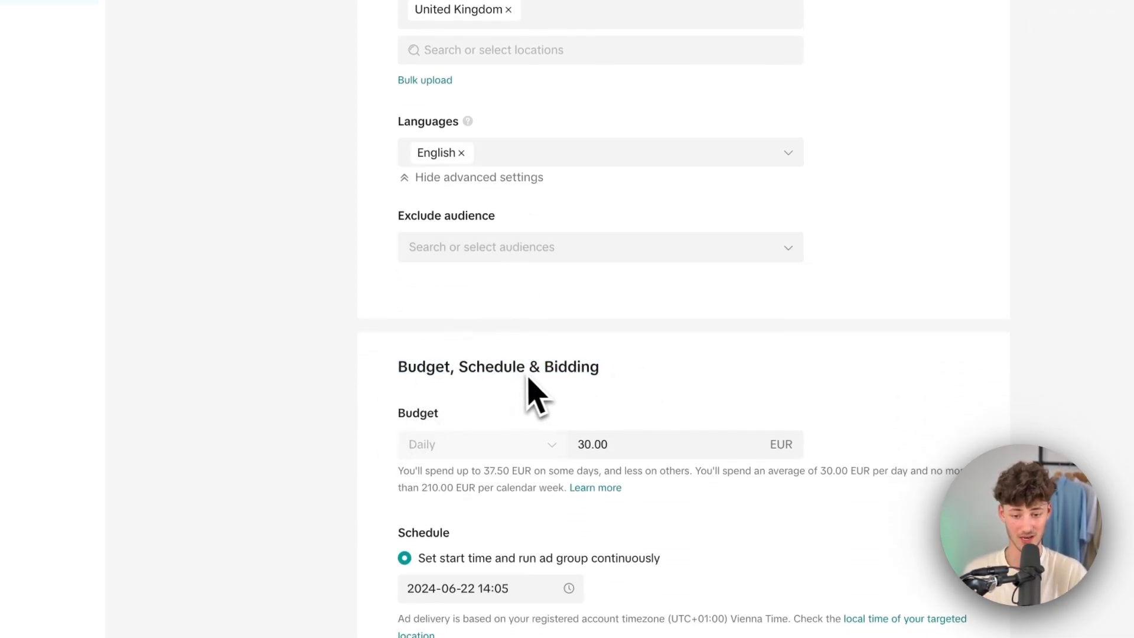
{"action": "scroll", "coordinate": [531, 381], "scroll_direction": "down", "scroll_amount": 2}
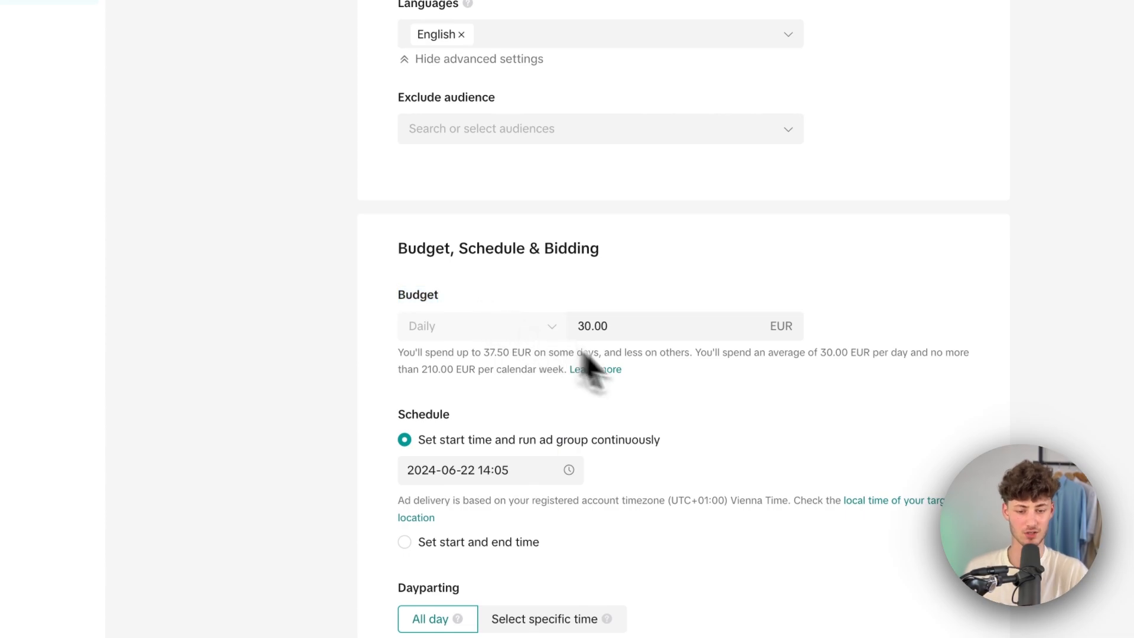
{"action": "left_click", "coordinate": [624, 334]}
{"action": "type", "text": "100"}
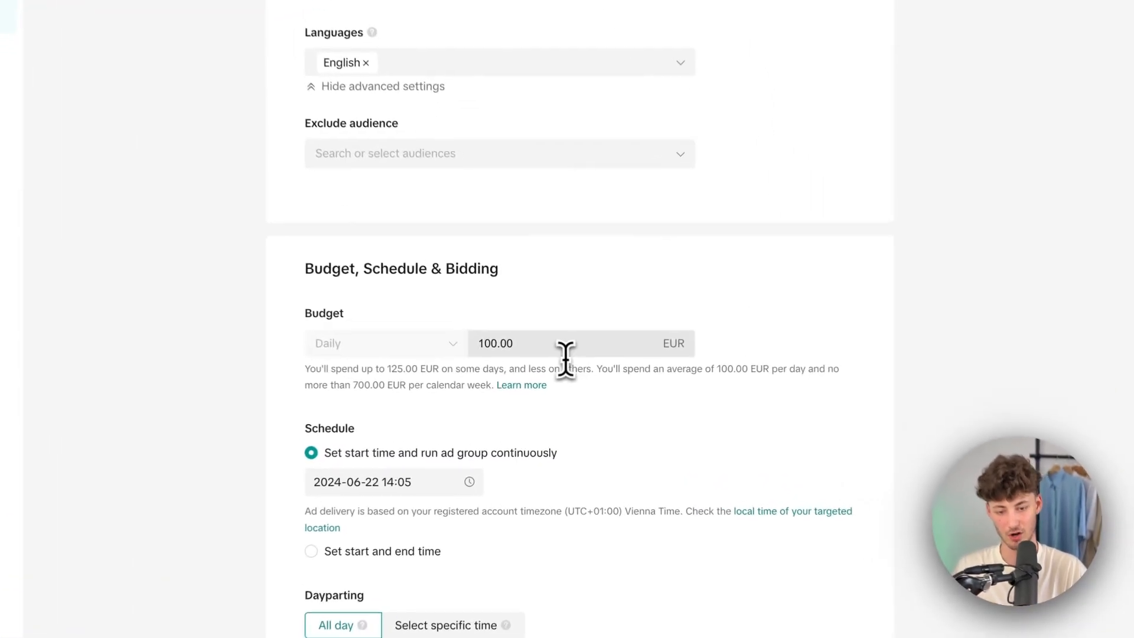
Try a daily budget of 300 EUR and return it to 100 EUR
{"action": "double_click", "coordinate": [570, 376]}
{"action": "type", "text": "300"}
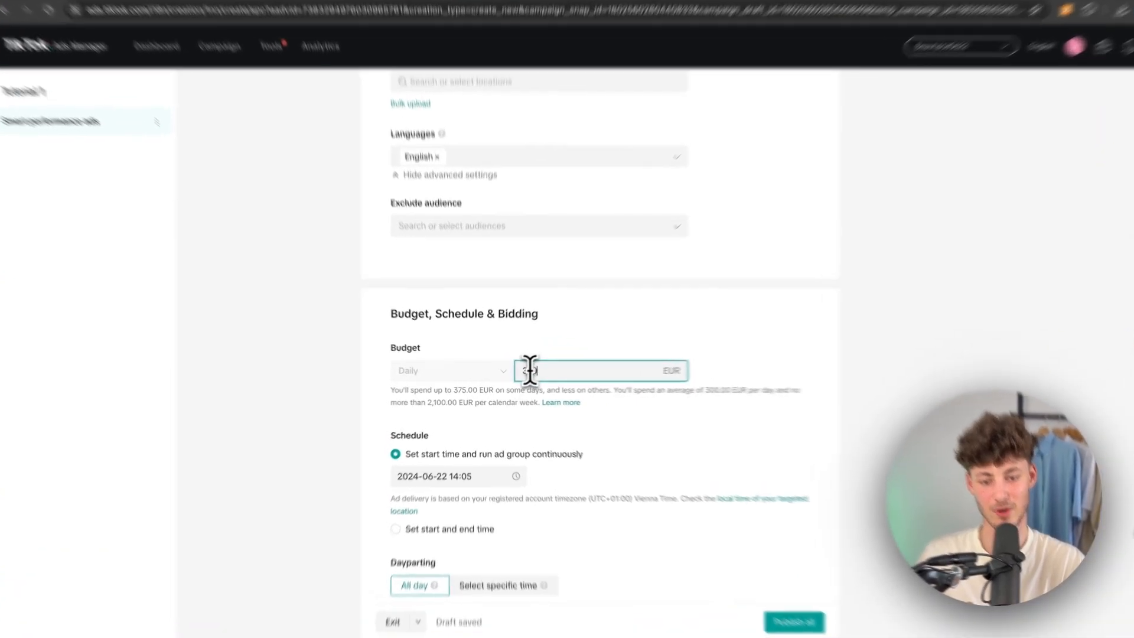
{"action": "left_click_drag", "start_coordinate": [520, 373], "coordinate": [510, 375]}
{"action": "type", "text": "1"}
{"action": "left_click", "coordinate": [581, 346]}
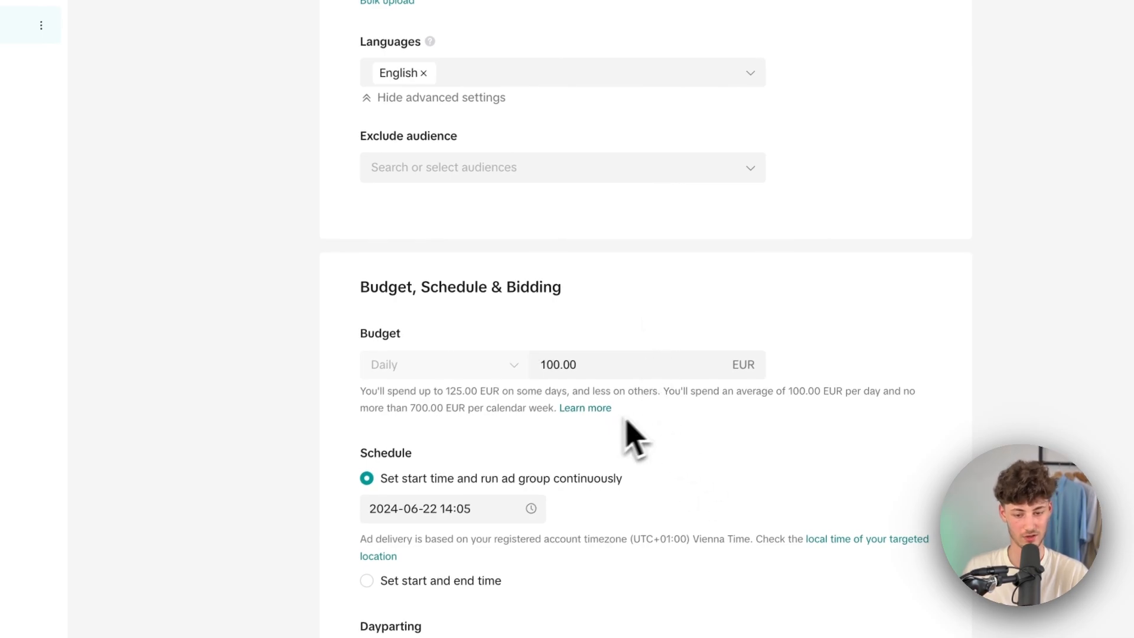
Review the budget and schedule settings and the specific-time dayparting grid, leaving dayparting on All day
{"action": "scroll", "coordinate": [636, 415], "scroll_direction": "down", "scroll_amount": 1}
{"action": "left_click_drag", "start_coordinate": [606, 335], "coordinate": [441, 345]}
{"action": "left_click", "coordinate": [648, 390]}
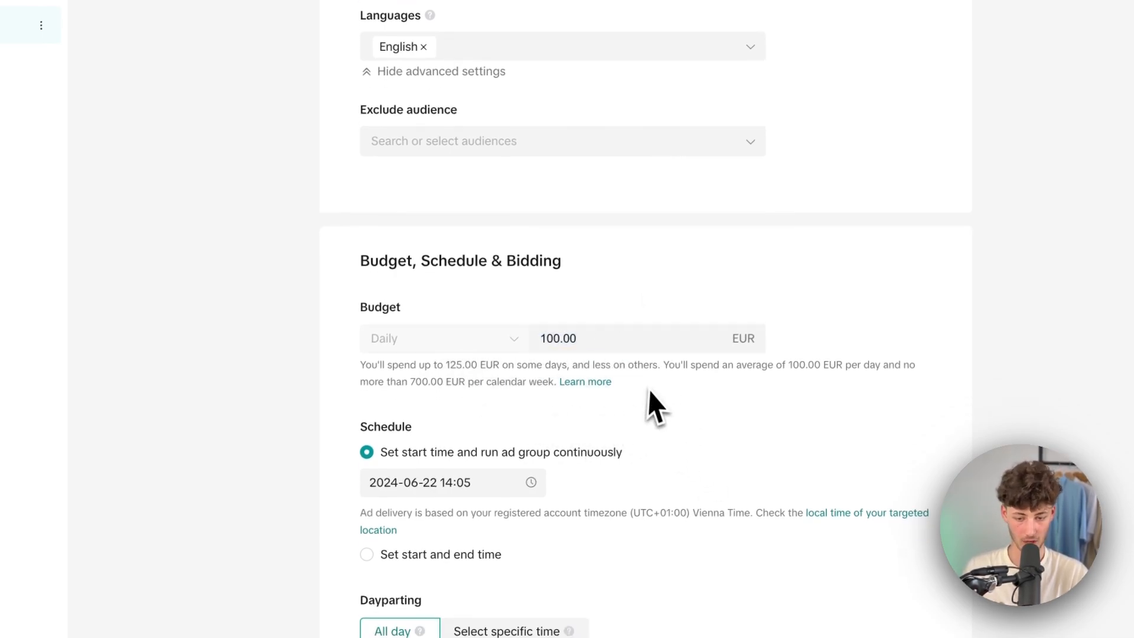
{"action": "scroll", "coordinate": [651, 408], "scroll_direction": "down", "scroll_amount": 3}
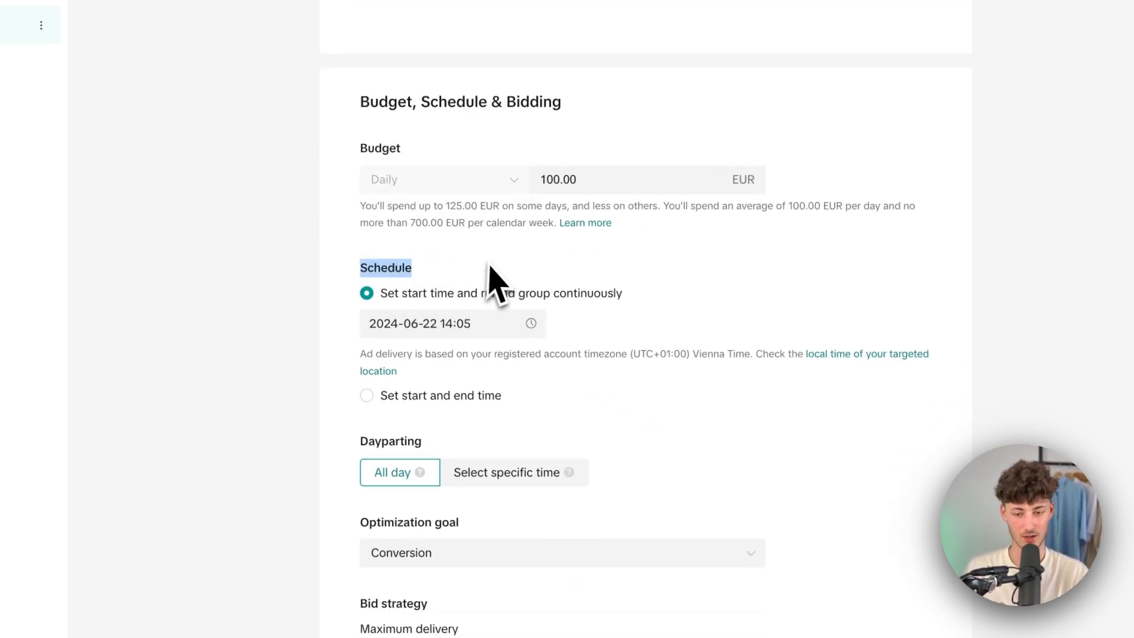
{"action": "scroll", "coordinate": [369, 481], "scroll_direction": "down", "scroll_amount": 2}
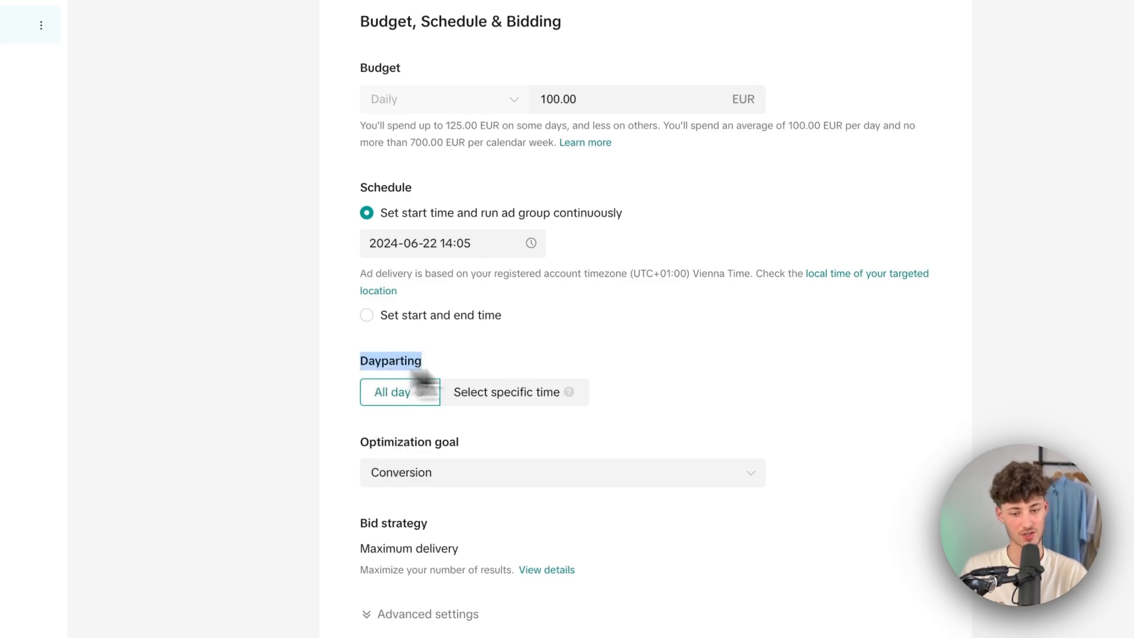
{"action": "left_click", "coordinate": [470, 392]}
{"action": "scroll", "coordinate": [468, 407], "scroll_direction": "down", "scroll_amount": 2}
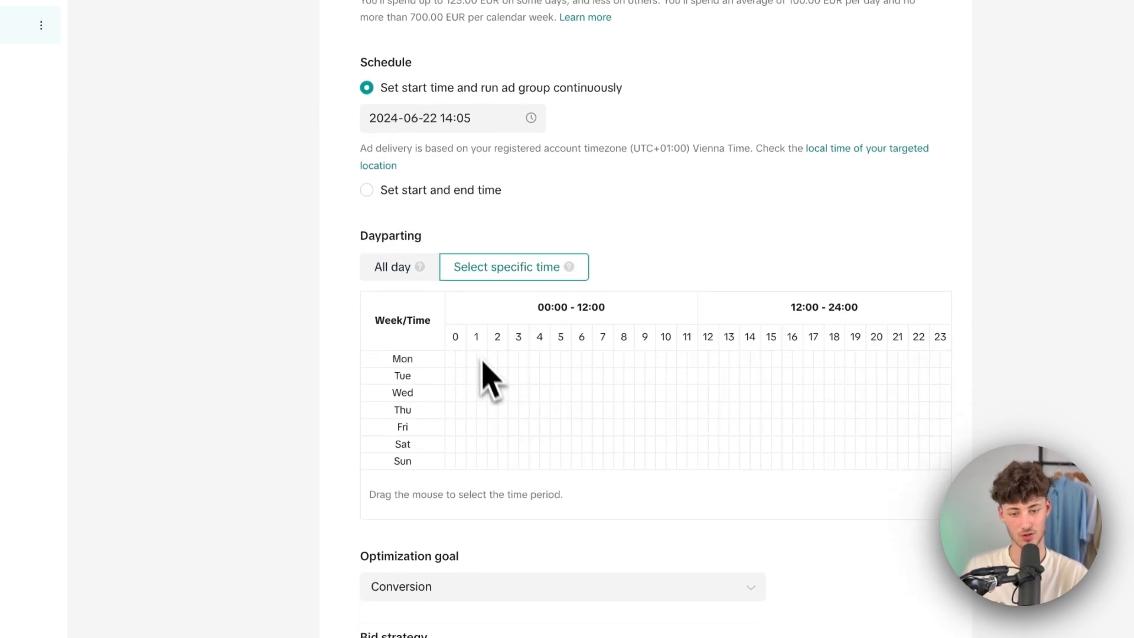
{"action": "left_click", "coordinate": [392, 269]}
{"action": "left_click", "coordinate": [515, 273]}
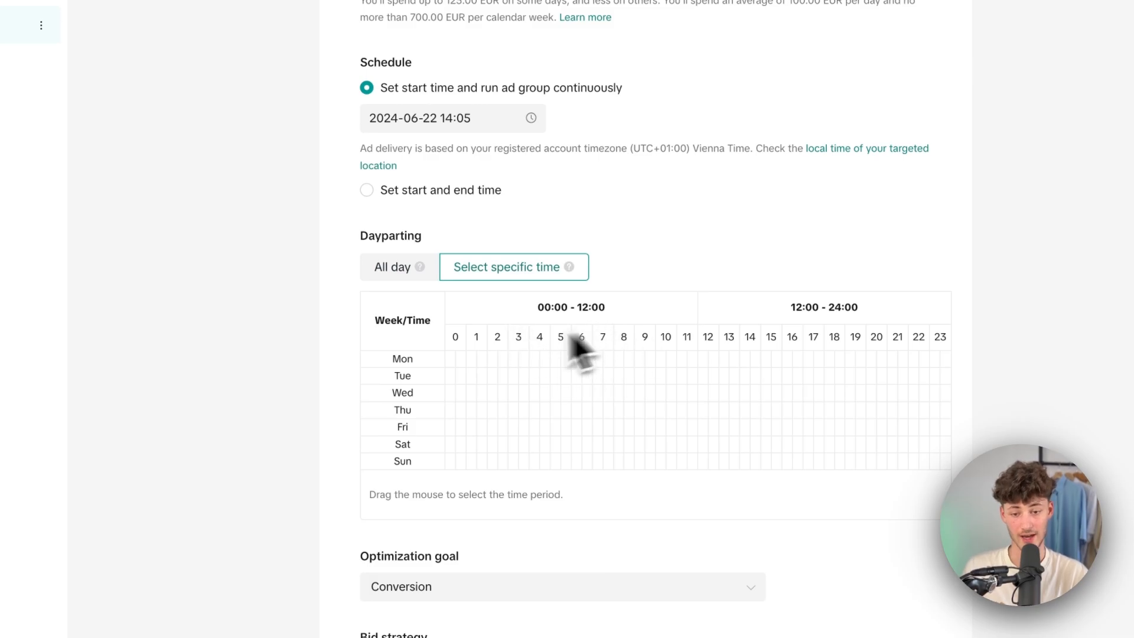
{"action": "left_click", "coordinate": [392, 269]}
Review the bid strategy's advanced attribution, billing and delivery settings, collapse them and go on to Ads generation
{"action": "scroll", "coordinate": [392, 284], "scroll_direction": "down", "scroll_amount": 3}
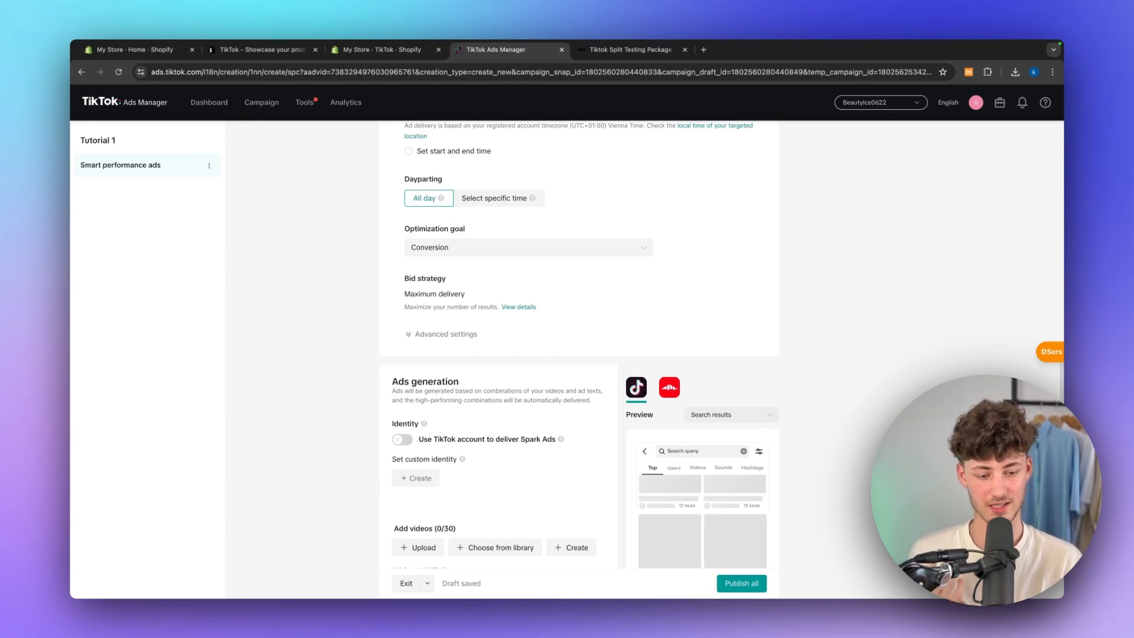
{"action": "scroll", "coordinate": [451, 219], "scroll_direction": "down", "scroll_amount": 1}
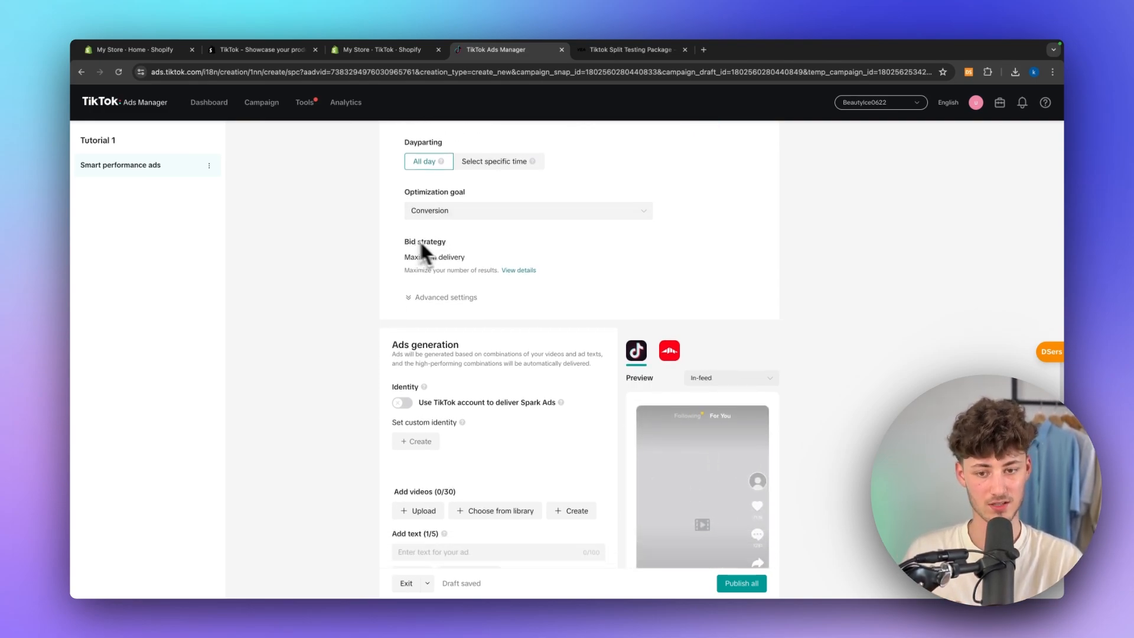
{"action": "left_click", "coordinate": [455, 298]}
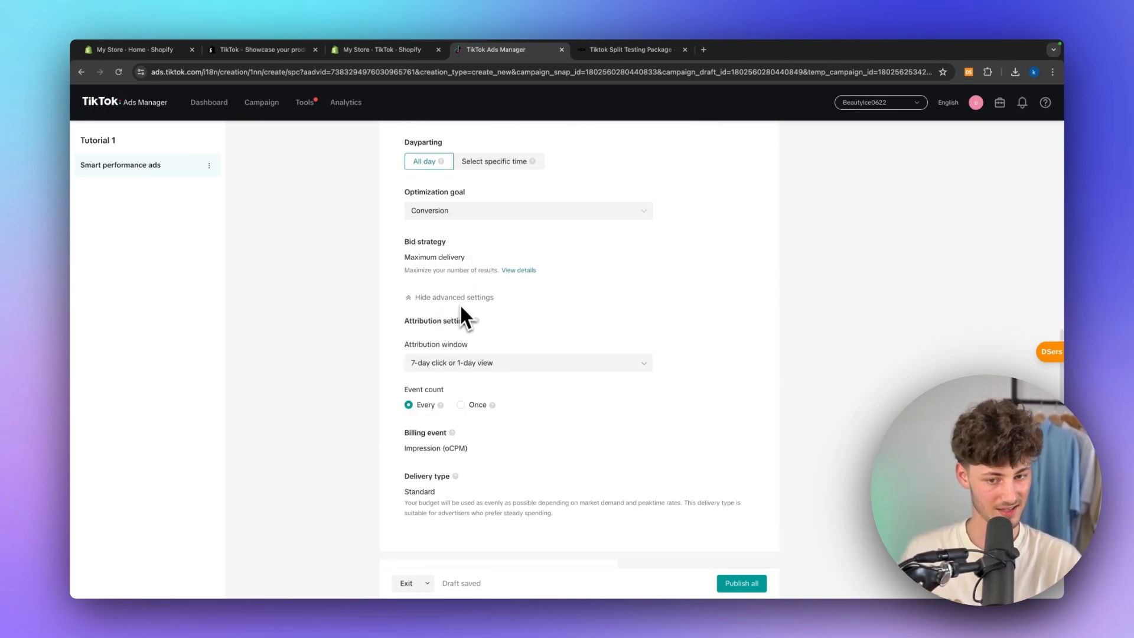
{"action": "left_click", "coordinate": [454, 297]}
{"action": "scroll", "coordinate": [469, 313], "scroll_direction": "down", "scroll_amount": 4}
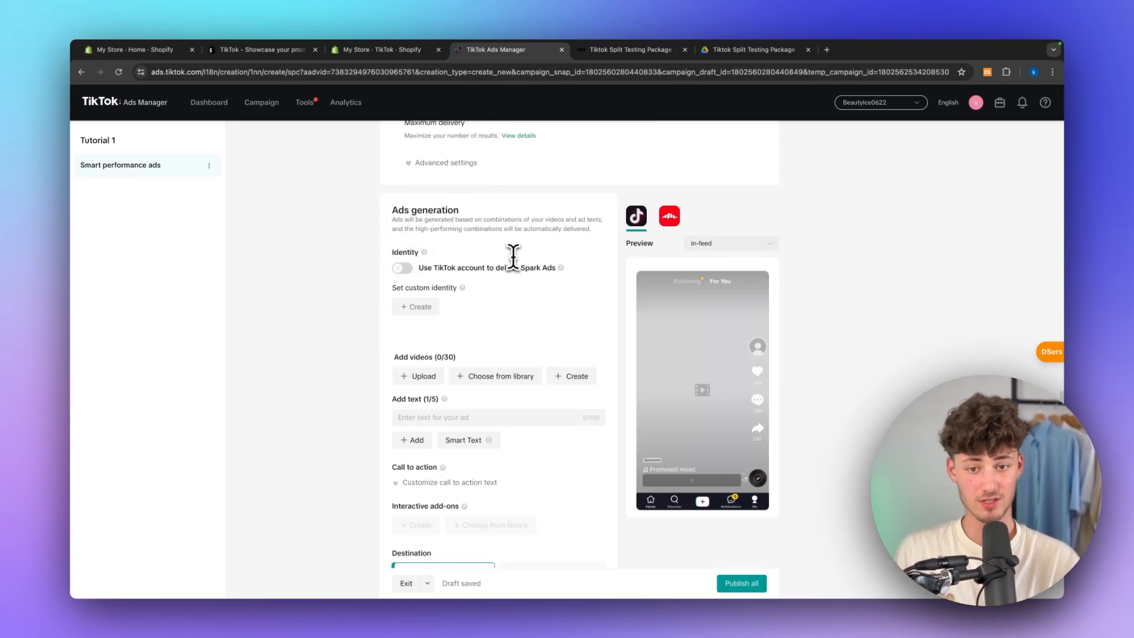
Switch to the Tiktok Split Testing Package folder in Google Drive and play 2 Ice Cube Mold Facial Massager.mp4
{"action": "left_click", "coordinate": [743, 50]}
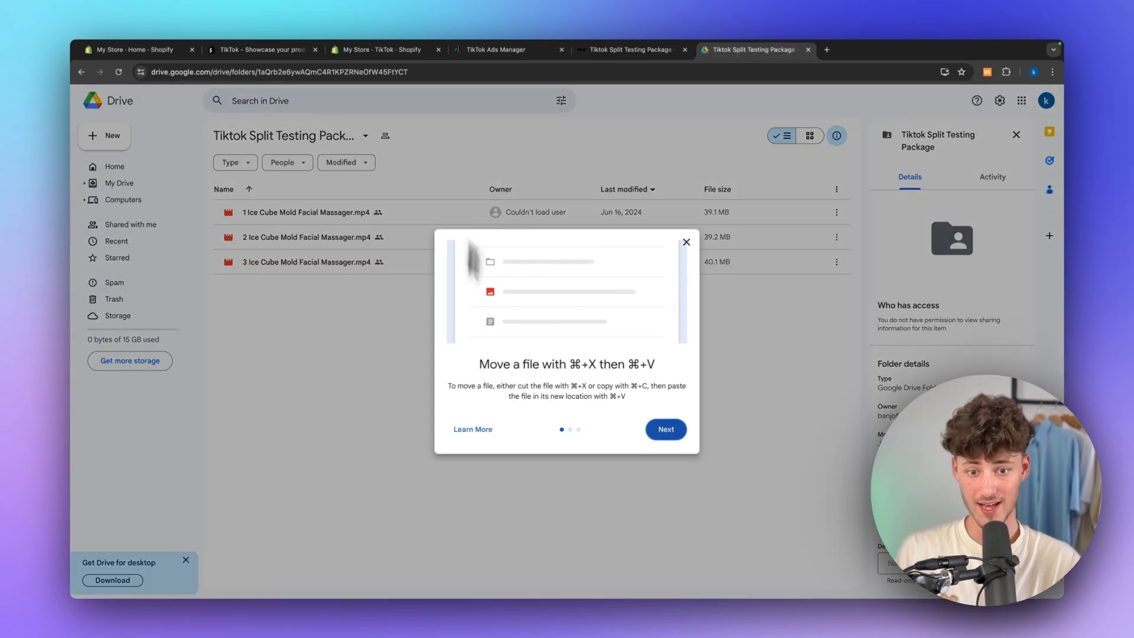
{"action": "left_click", "coordinate": [686, 242]}
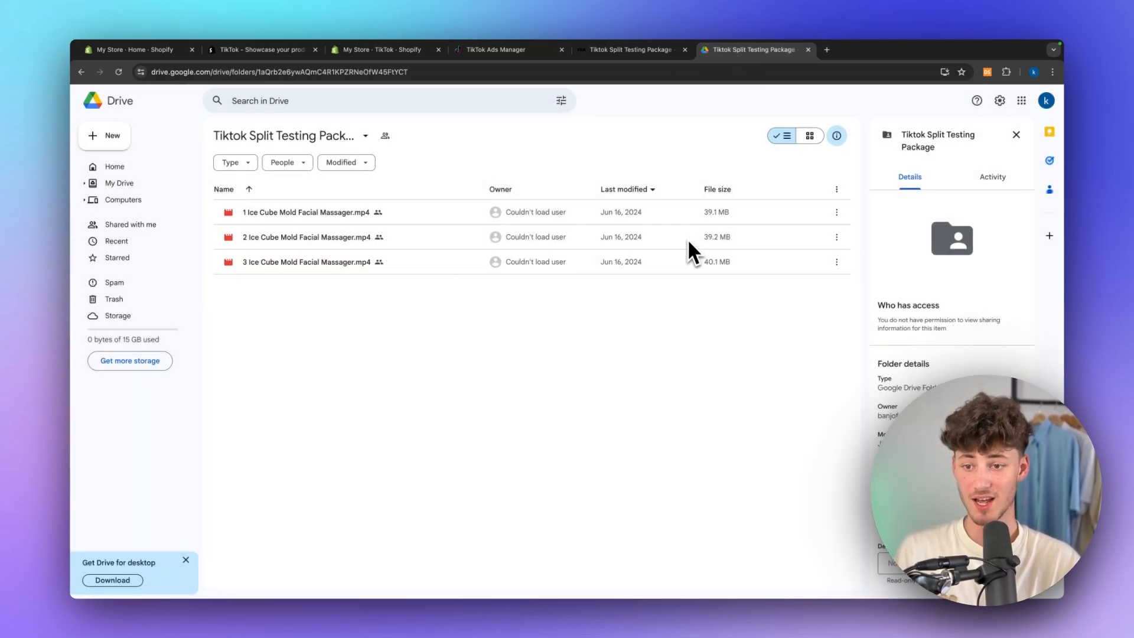
{"action": "left_click", "coordinate": [416, 240]}
{"action": "double_click", "coordinate": [470, 239]}
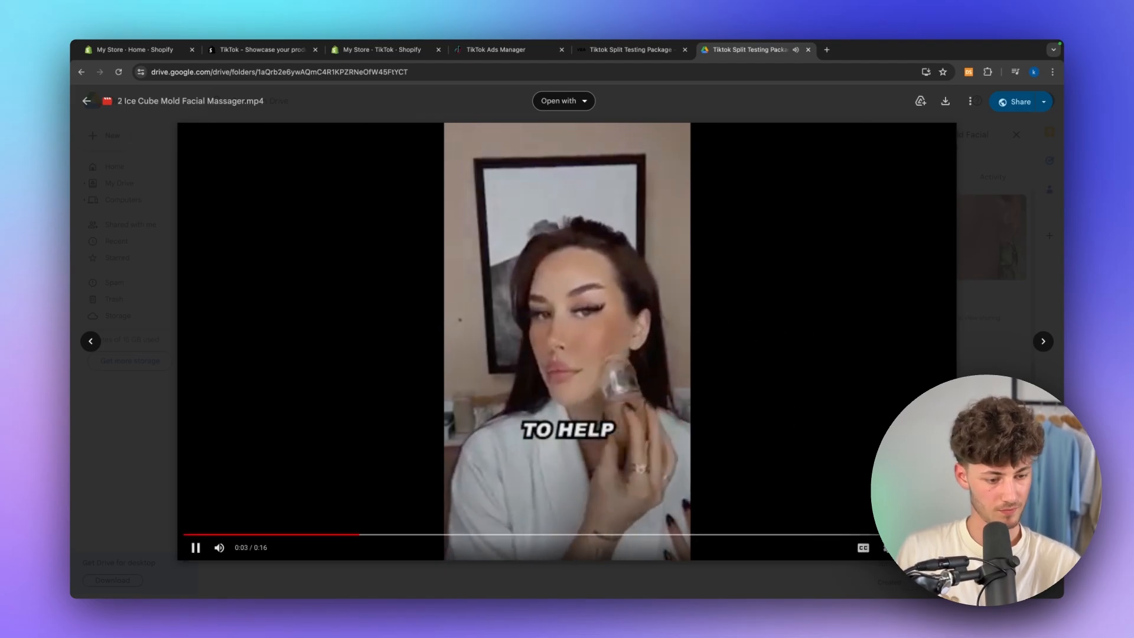
Set the playback quality of 2 Ice Cube Mold Facial Massager.mp4 to 480p, watch the video and close the preview
{"action": "left_click", "coordinate": [891, 547]}
{"action": "left_click", "coordinate": [893, 514]}
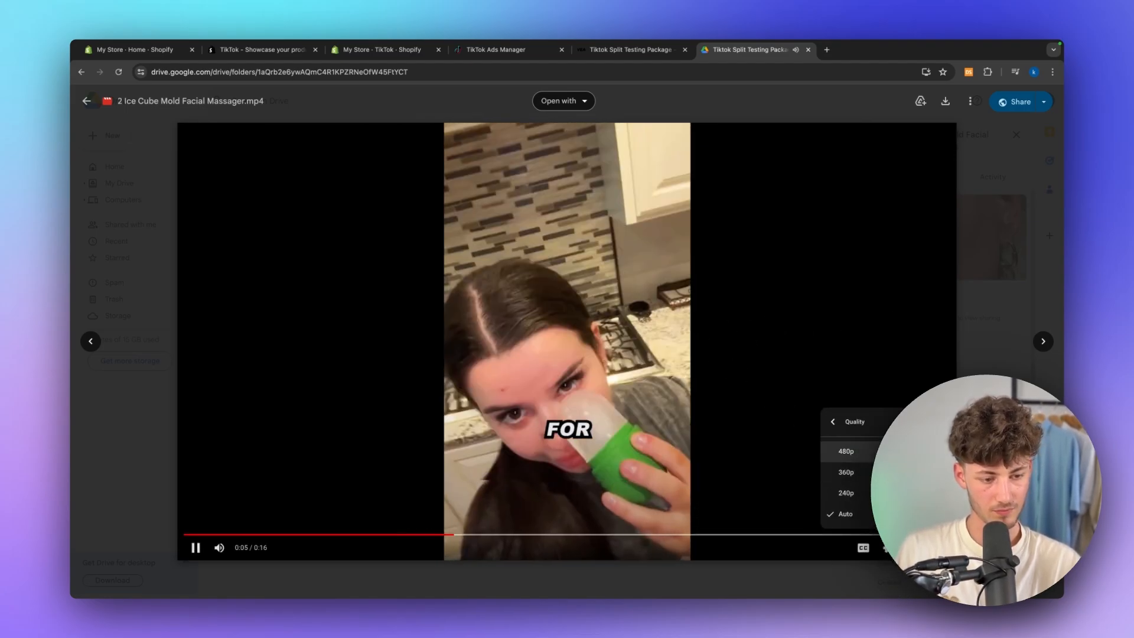
{"action": "left_click", "coordinate": [886, 451]}
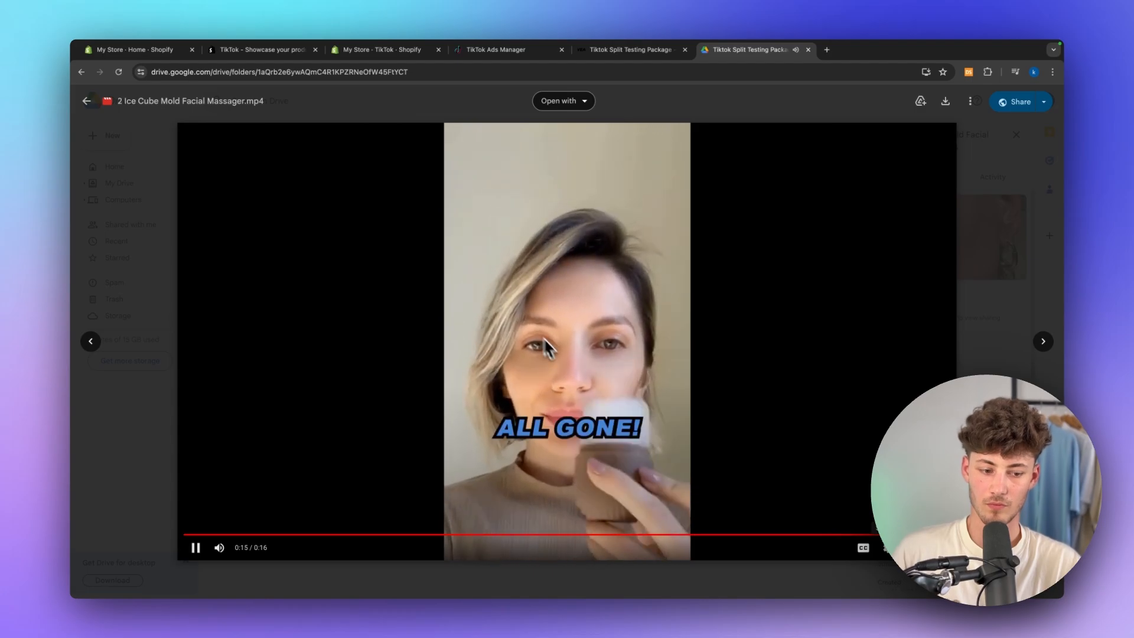
{"action": "key", "text": "Escape"}
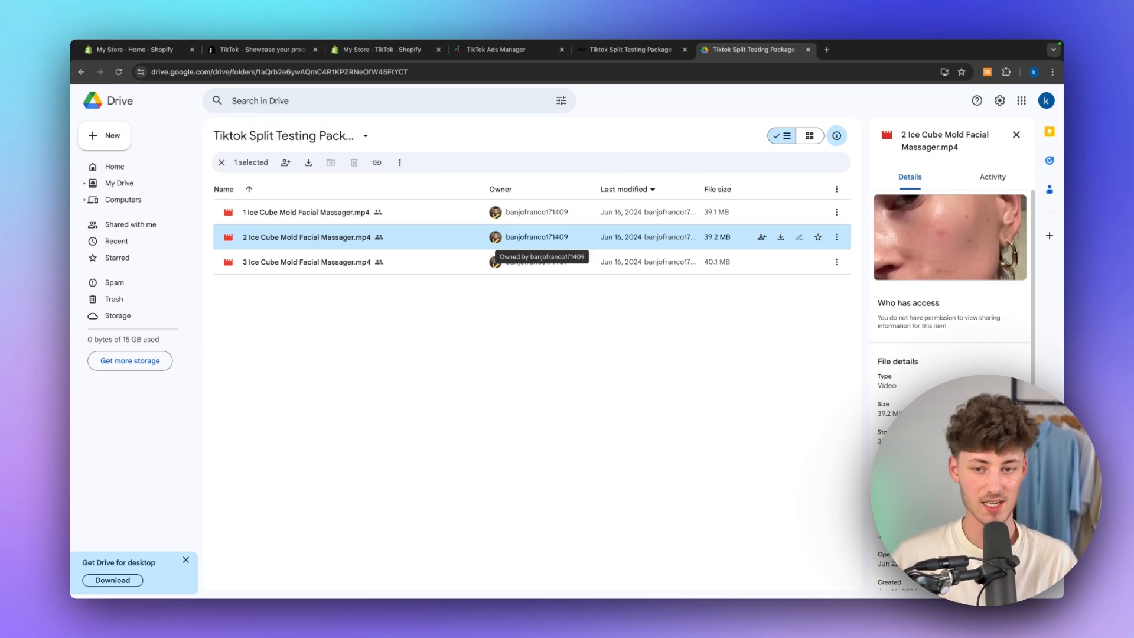
Replay the start of 2 Ice Cube Mold Facial Massager.mp4, close the preview and download the file
{"action": "double_click", "coordinate": [479, 239]}
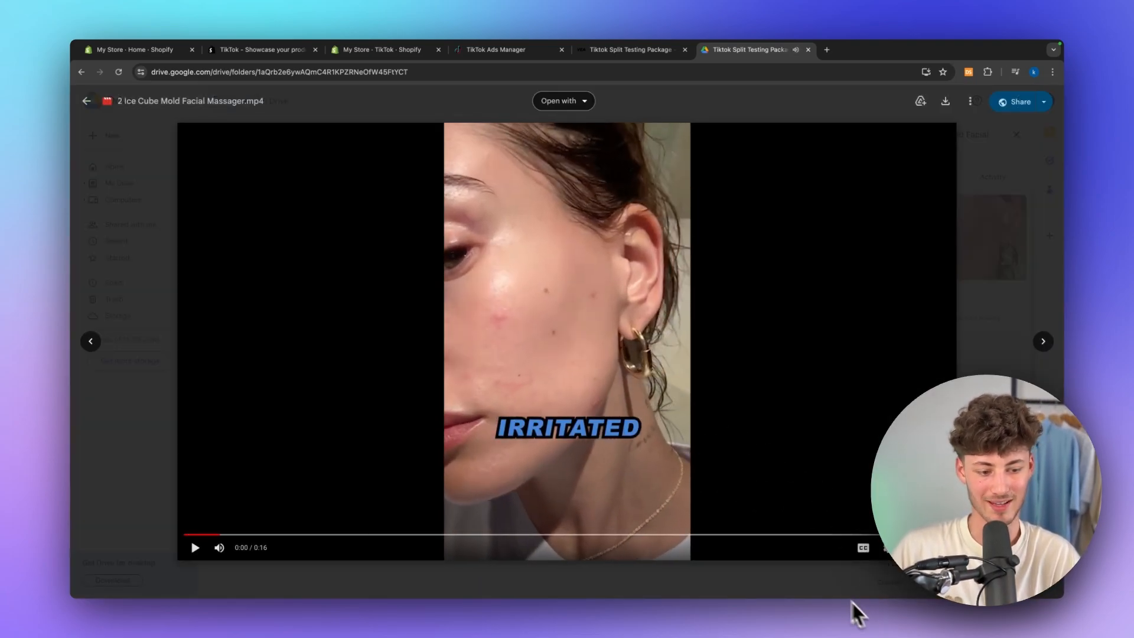
{"action": "key", "text": "Escape"}
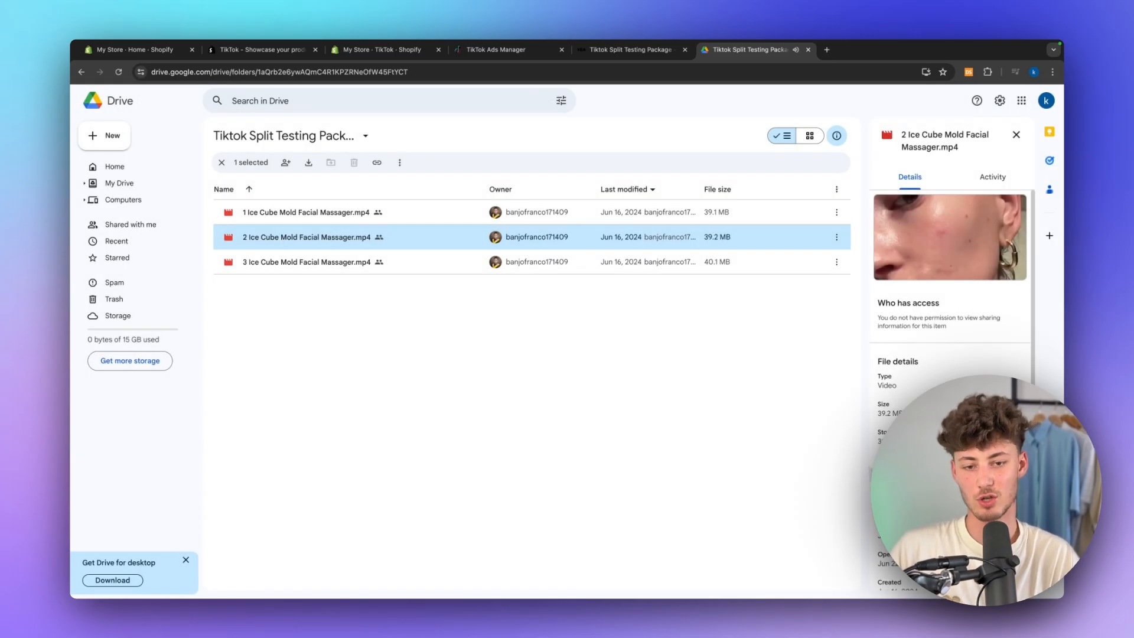
{"action": "right_click", "coordinate": [476, 246]}
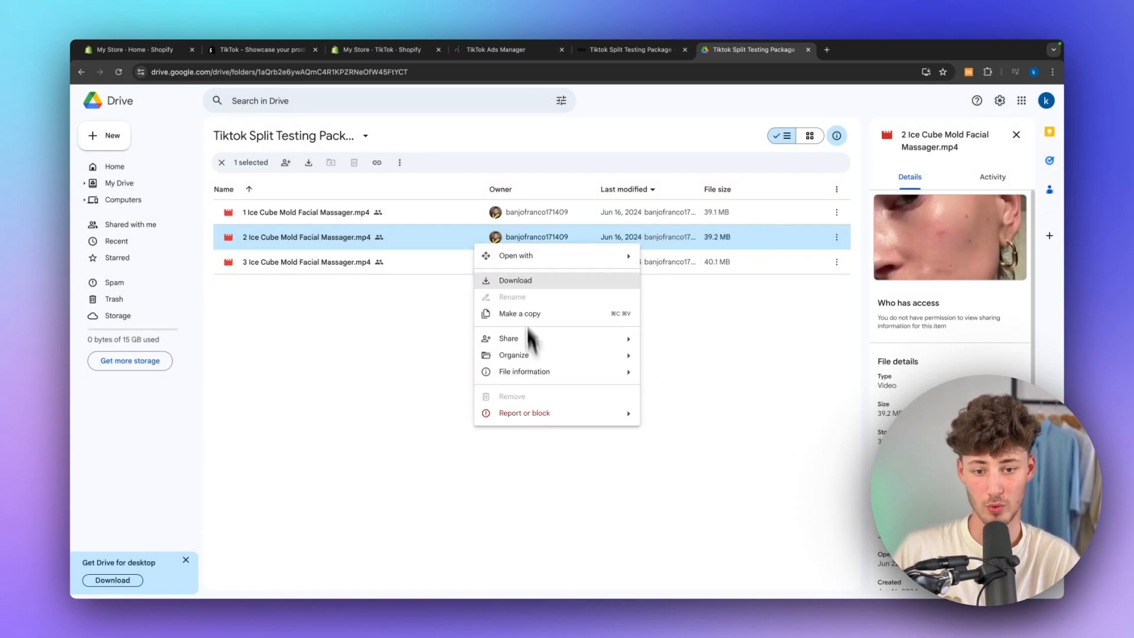
{"action": "left_click", "coordinate": [513, 282]}
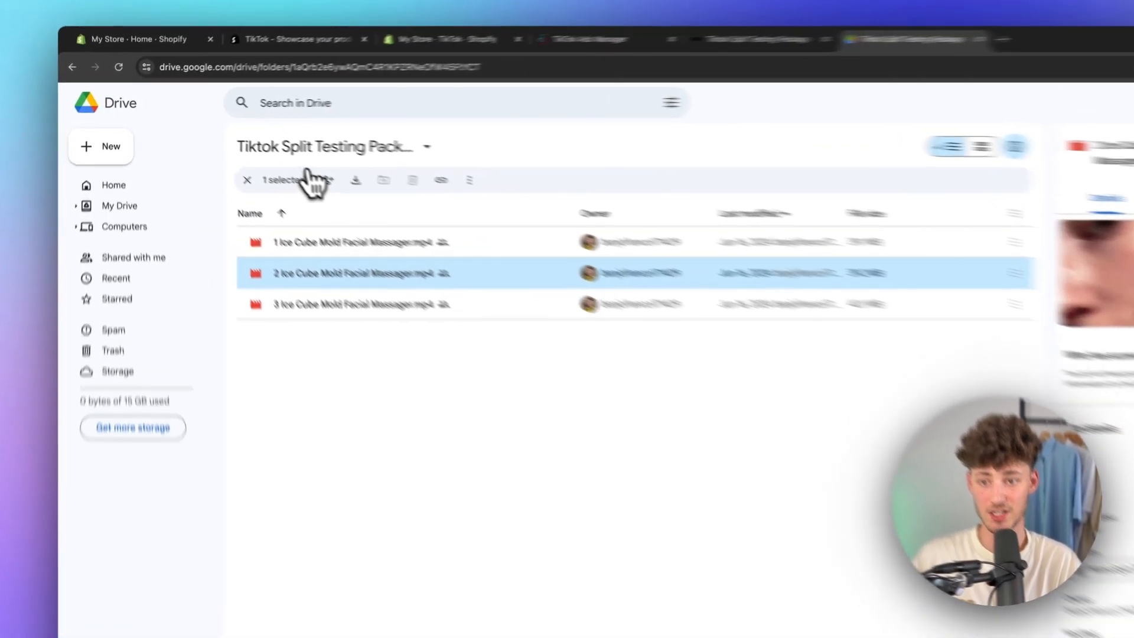
Look over the three Ice Cube Mold Facial Massager videos in the Tiktok Split Testing Package folder, finishing on video 2
{"action": "left_click", "coordinate": [276, 137]}
{"action": "left_click", "coordinate": [367, 168]}
{"action": "left_click", "coordinate": [479, 371]}
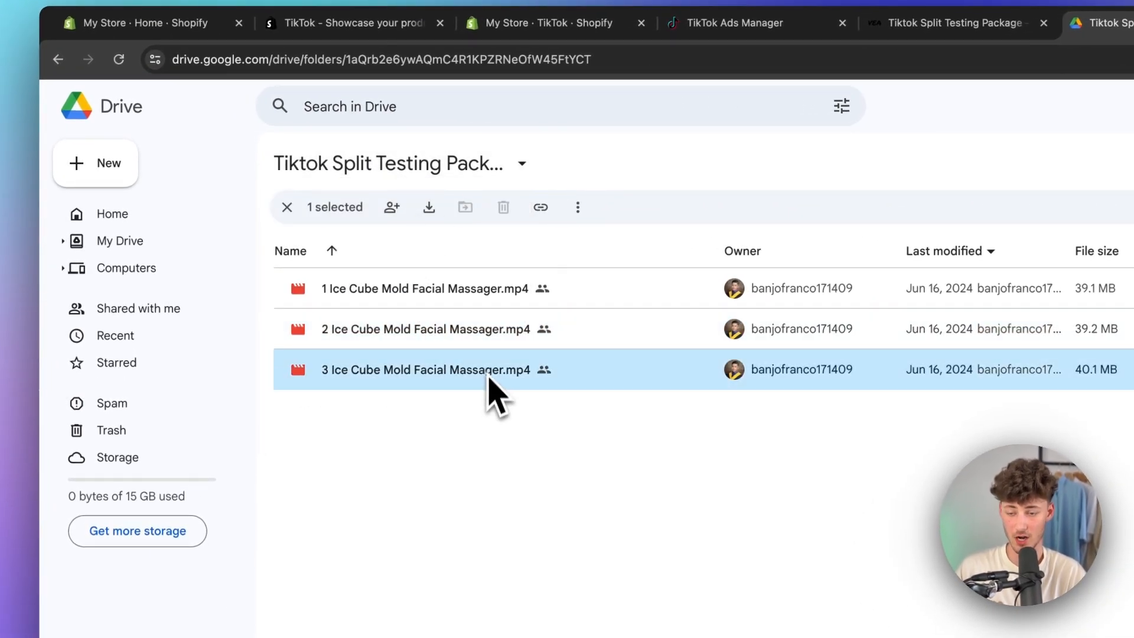
{"action": "left_click", "coordinate": [459, 297]}
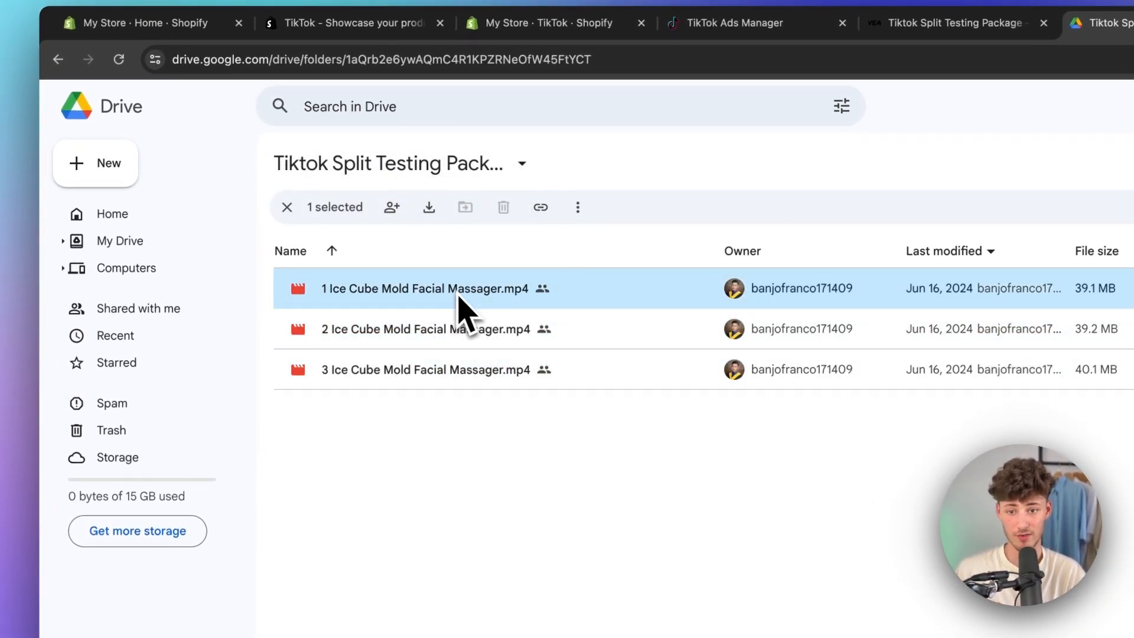
{"action": "left_click", "coordinate": [489, 398]}
{"action": "left_click", "coordinate": [498, 380]}
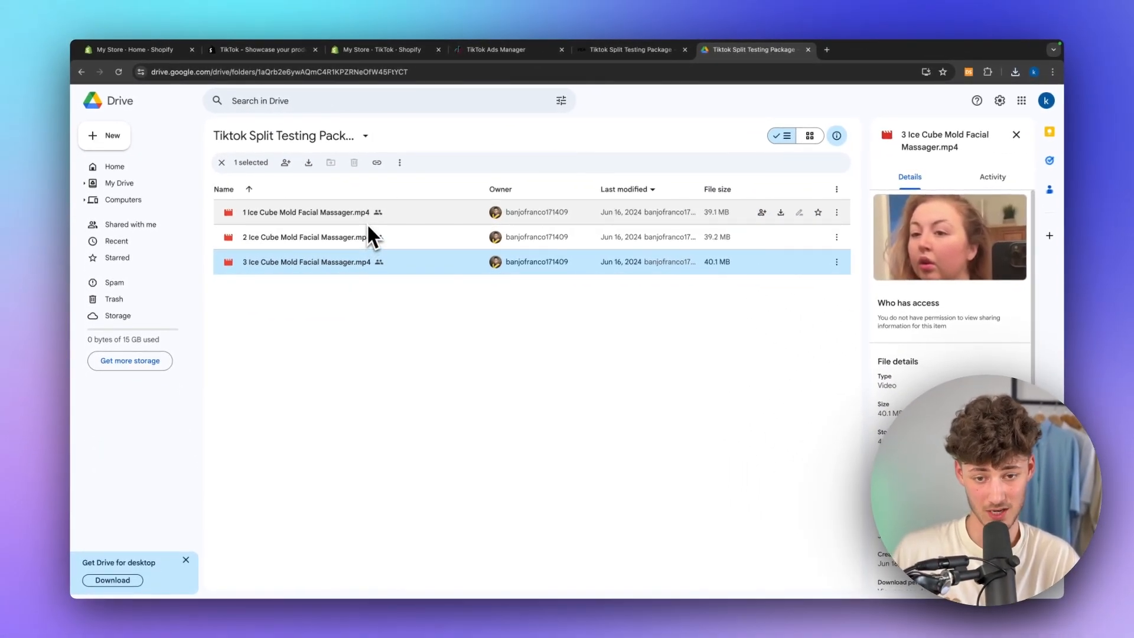
{"action": "left_click", "coordinate": [582, 231]}
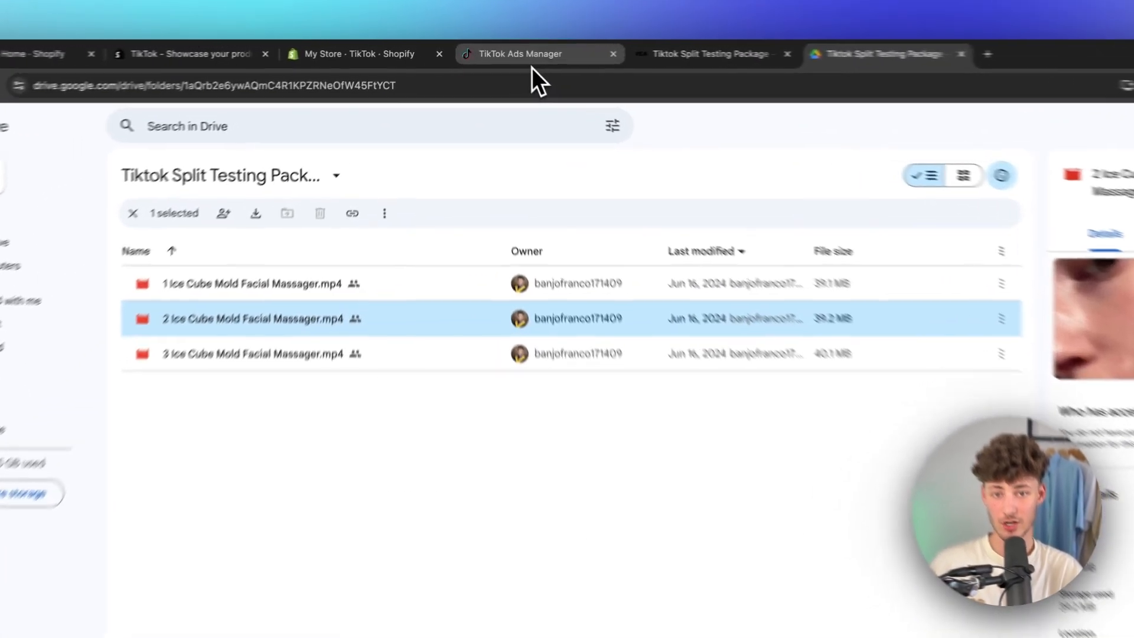
Switch to TikTok Ads Manager and upload 2 Ice Cube Mold Facial Massager.mp4 as the ad video under Ads generation
{"action": "left_click", "coordinate": [508, 50]}
{"action": "scroll", "coordinate": [707, 452], "scroll_direction": "down", "scroll_amount": 2}
{"action": "scroll", "coordinate": [706, 454], "scroll_direction": "up", "scroll_amount": 1}
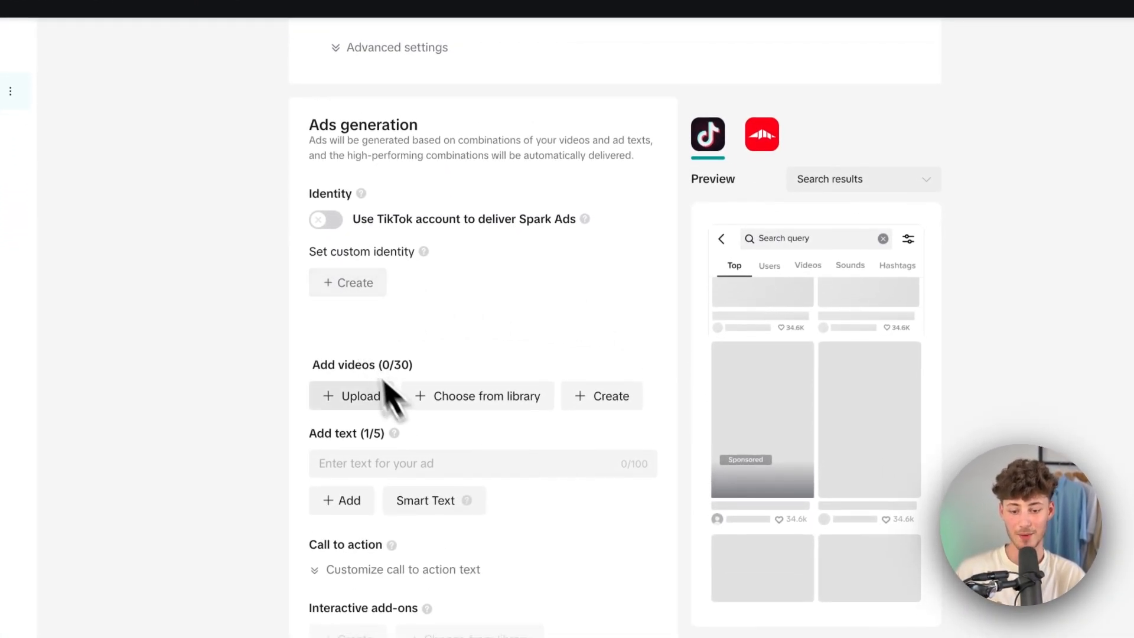
{"action": "scroll", "coordinate": [395, 405], "scroll_direction": "down", "scroll_amount": 2}
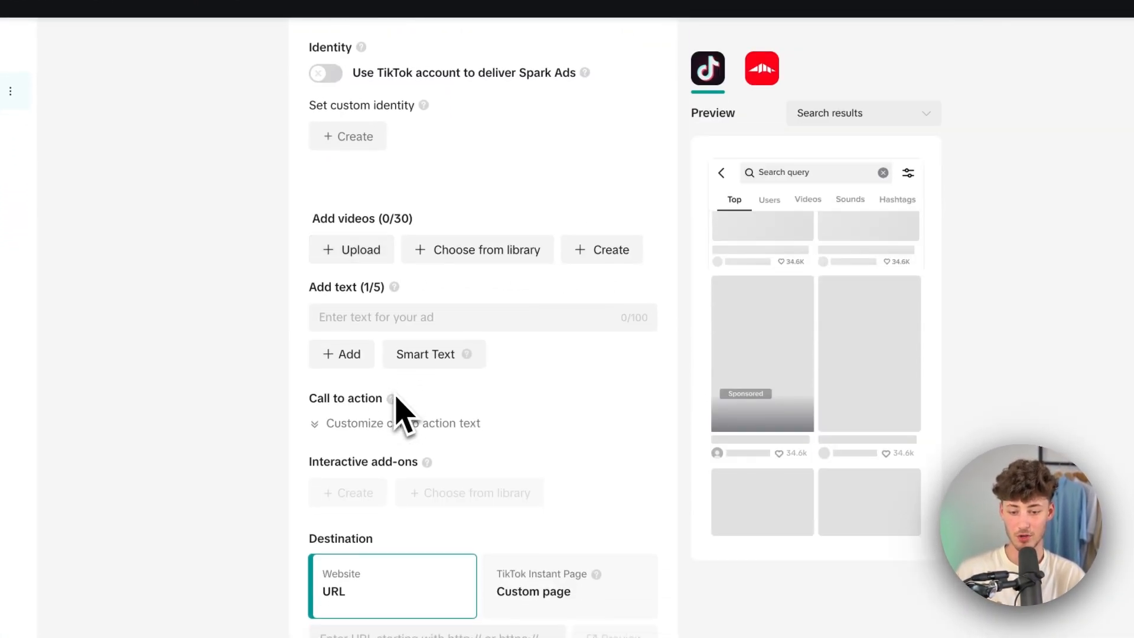
{"action": "scroll", "coordinate": [399, 412], "scroll_direction": "up", "scroll_amount": 1}
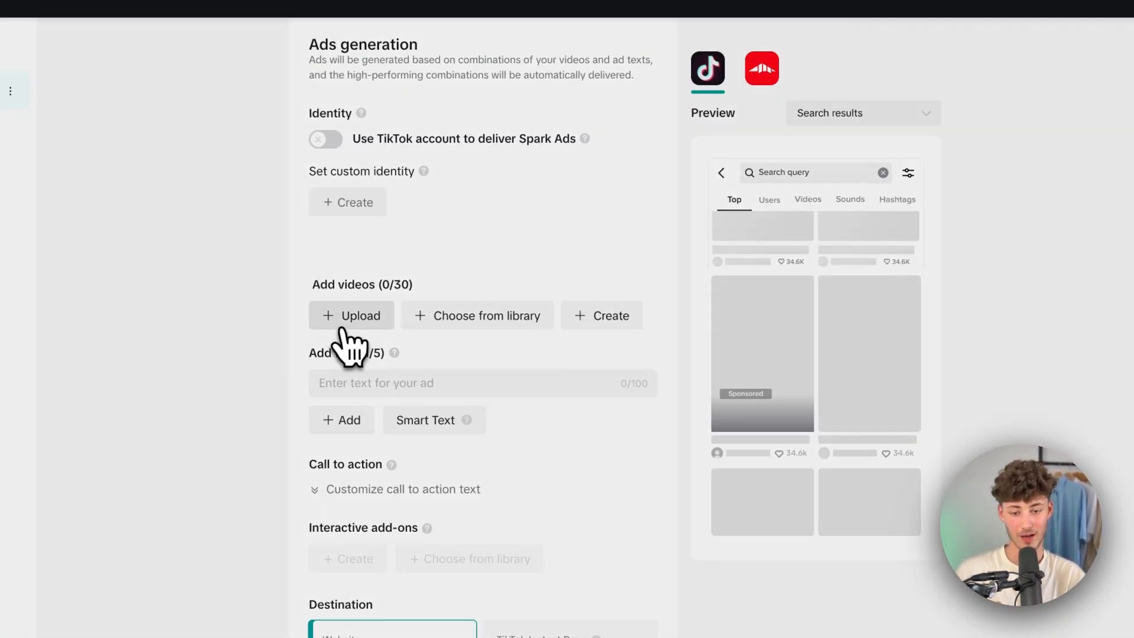
{"action": "left_click", "coordinate": [349, 316]}
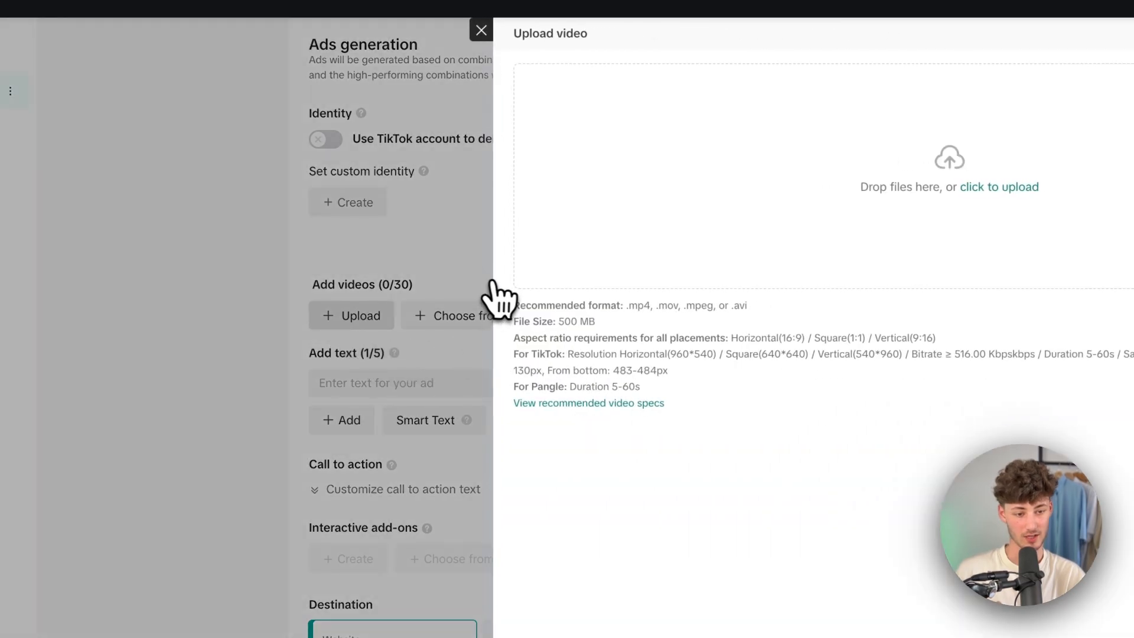
{"action": "left_click", "coordinate": [1022, 56]}
{"action": "left_click_drag", "start_coordinate": [910, 133], "coordinate": [824, 382]}
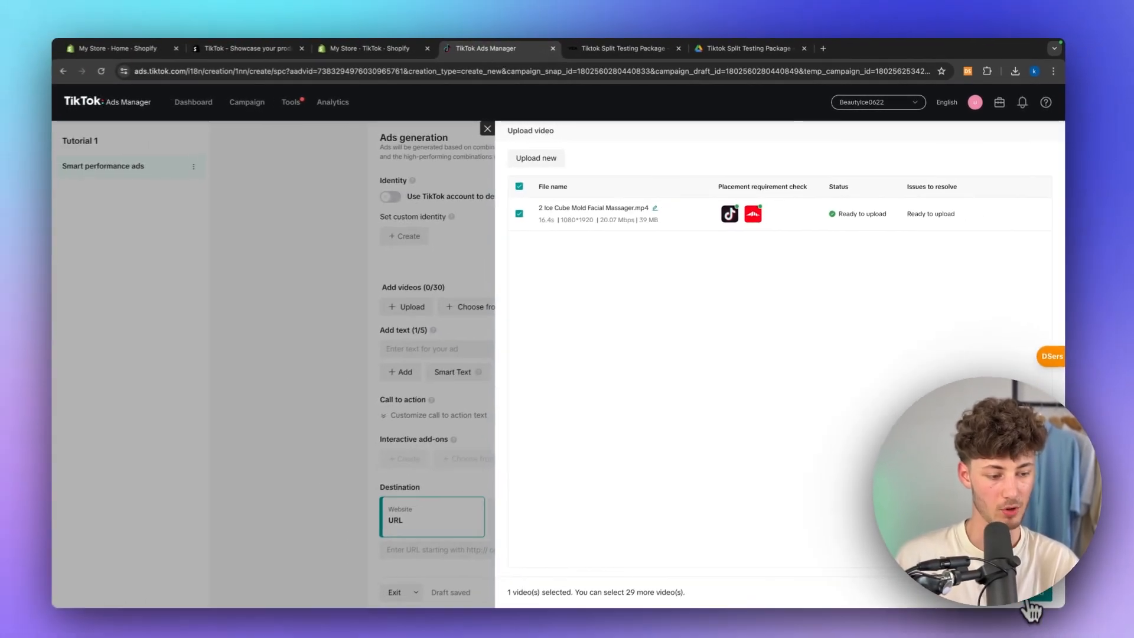
{"action": "left_click", "coordinate": [1027, 601]}
{"action": "scroll", "coordinate": [423, 210], "scroll_direction": "up", "scroll_amount": 1}
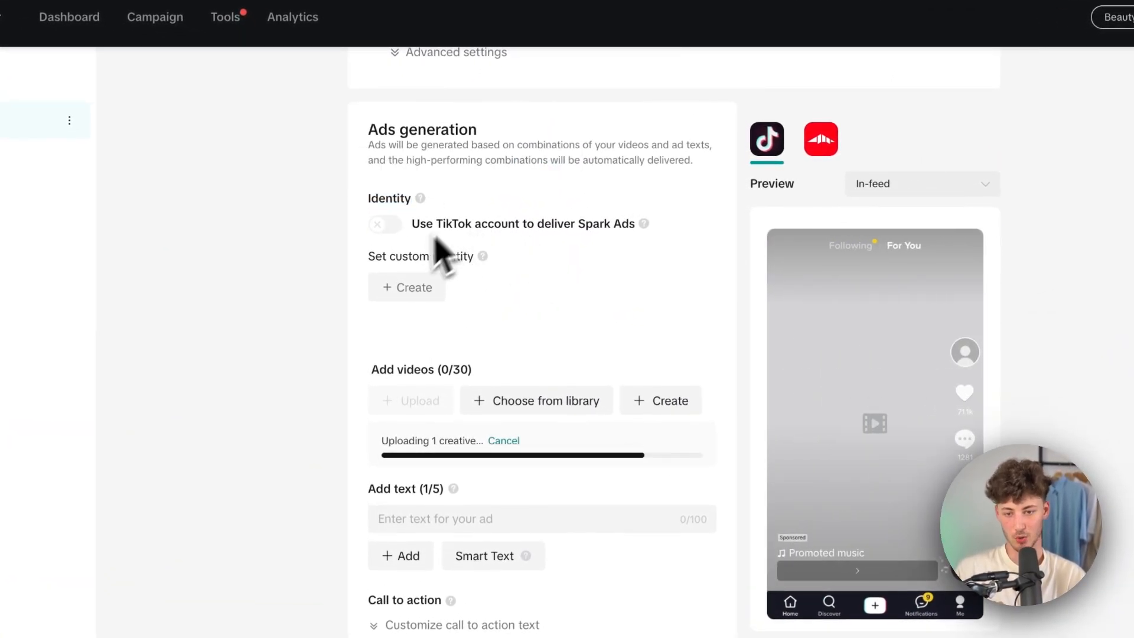
{"action": "left_click_drag", "start_coordinate": [423, 227], "coordinate": [577, 255]}
{"action": "left_click", "coordinate": [578, 255]}
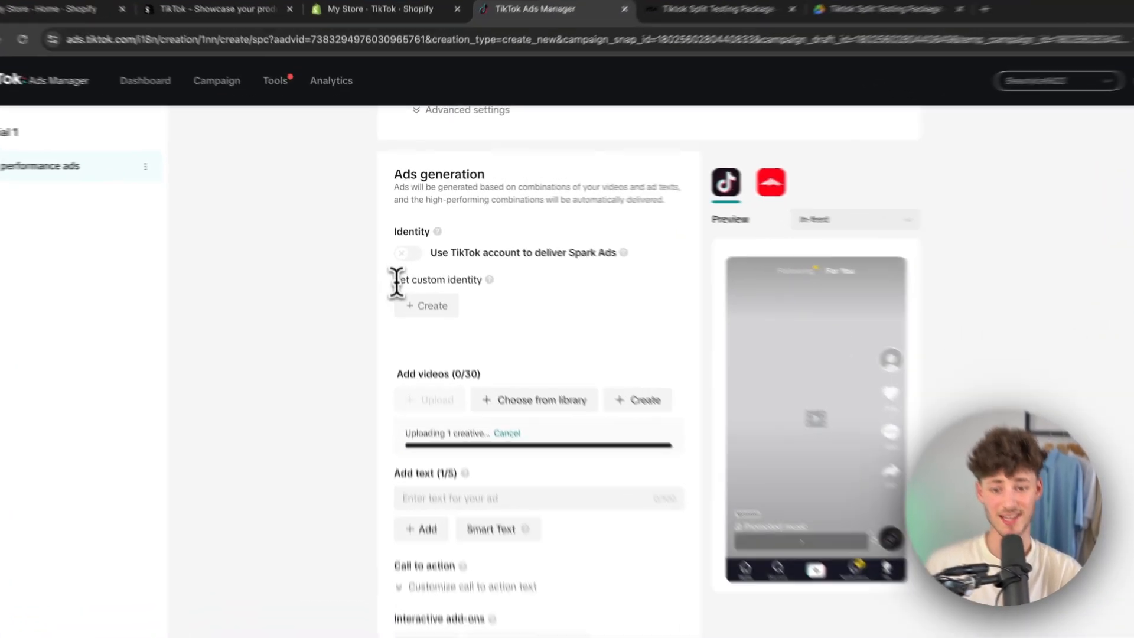
{"action": "left_click_drag", "start_coordinate": [394, 247], "coordinate": [463, 260]}
{"action": "left_click", "coordinate": [436, 335]}
{"action": "left_click", "coordinate": [633, 244]}
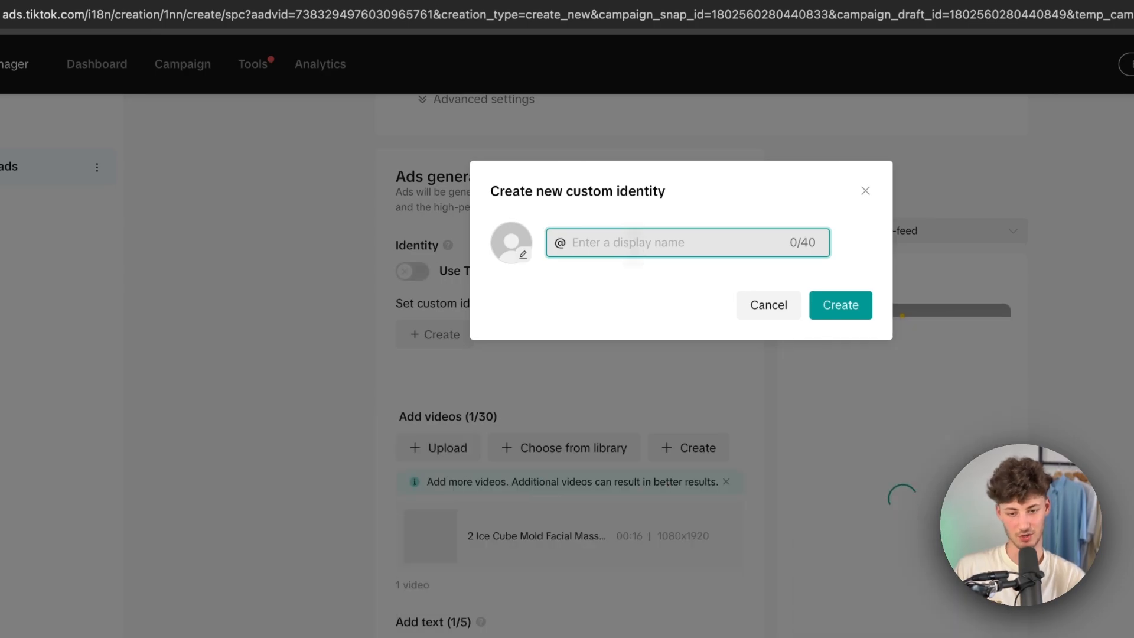
{"action": "type", "text": "BeautyIce"}
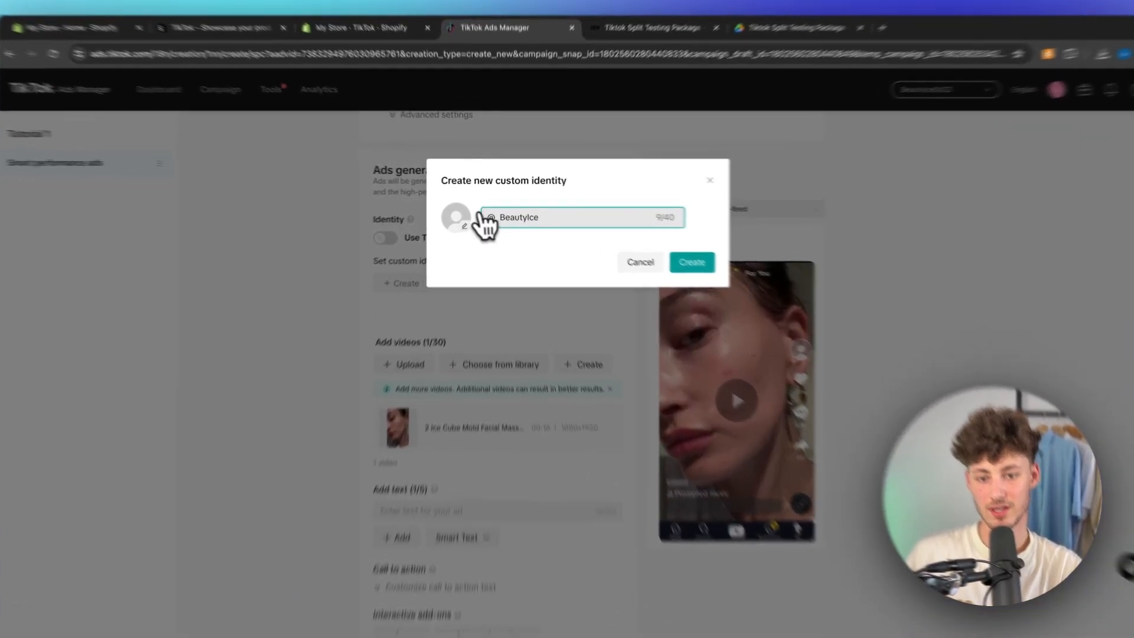
{"action": "left_click", "coordinate": [463, 211]}
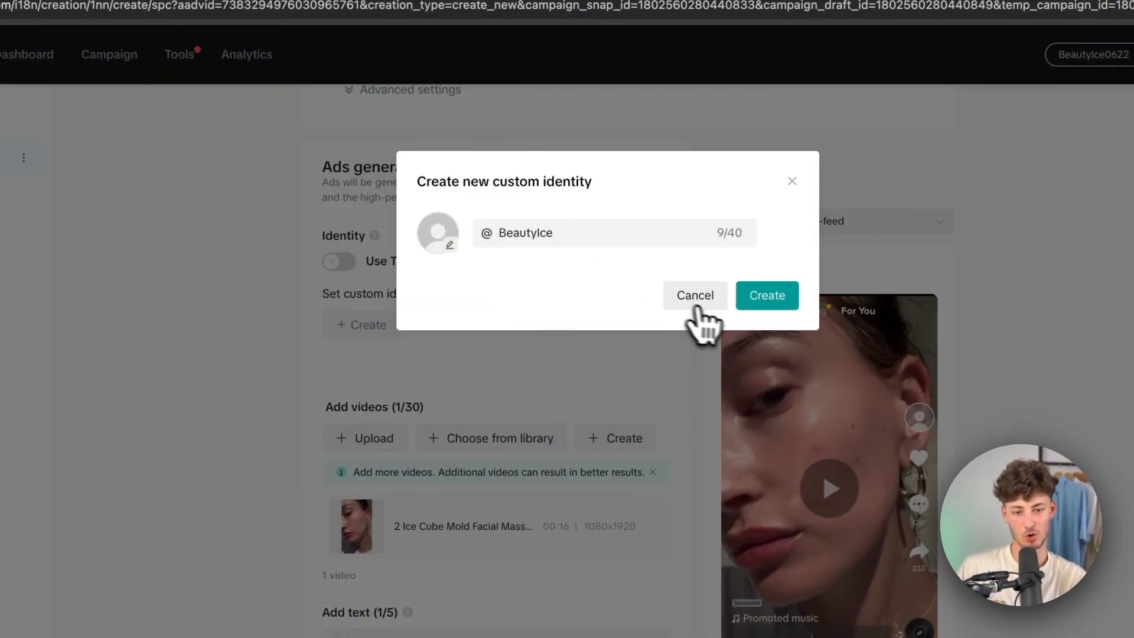
{"action": "left_click", "coordinate": [695, 298]}
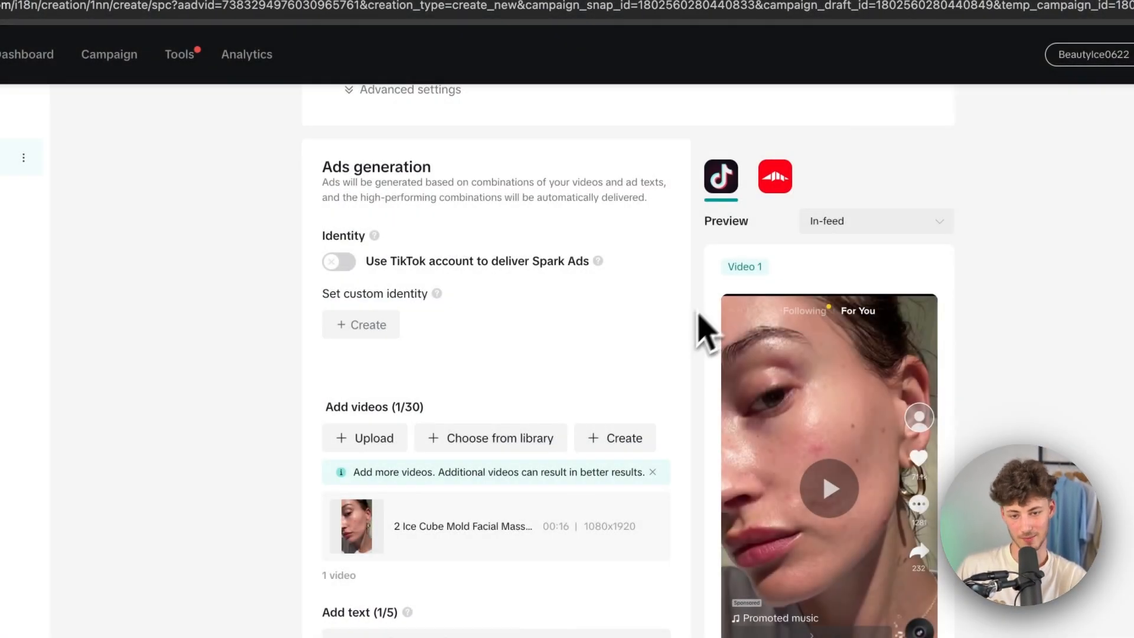
Create a custom identity for the ads with the display name BeautyIce
{"action": "left_click", "coordinate": [361, 330]}
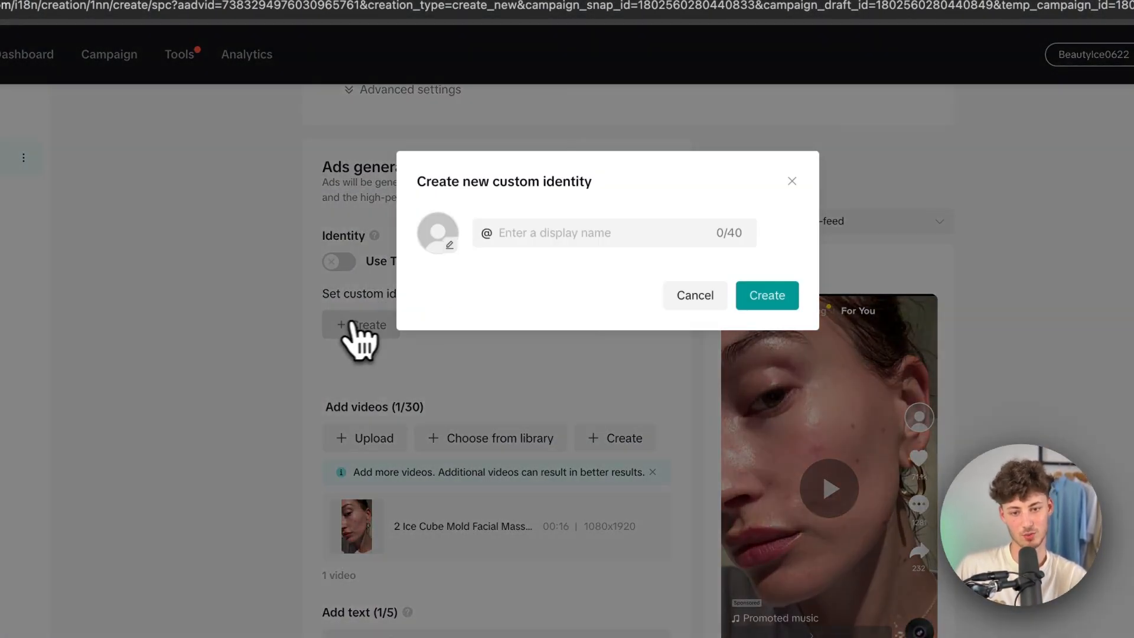
{"action": "left_click", "coordinate": [563, 236]}
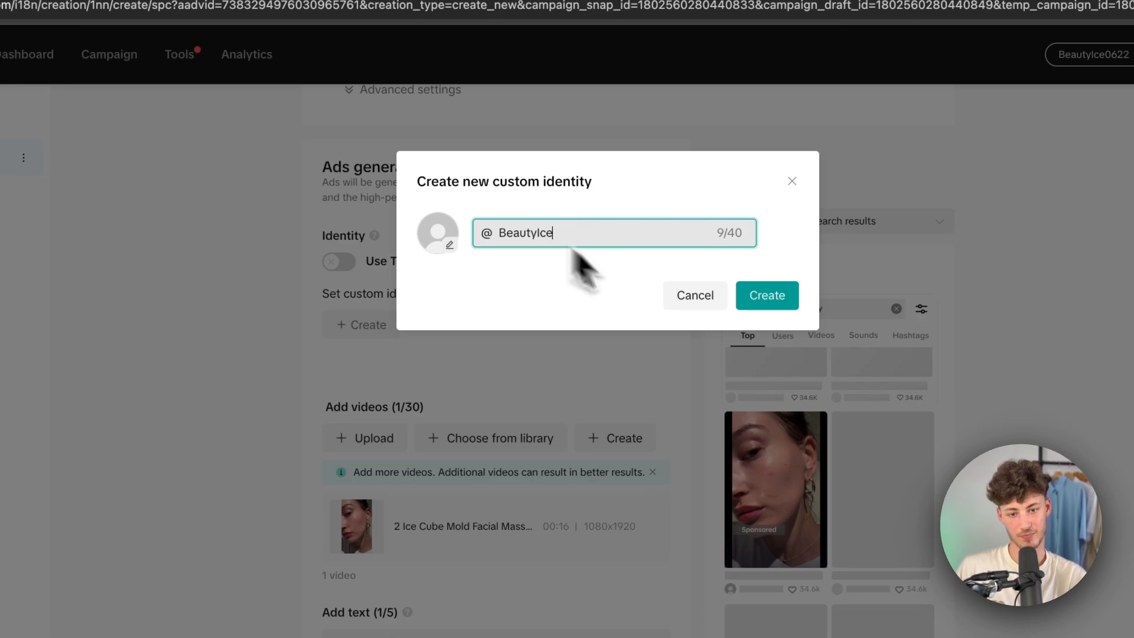
{"action": "type", "text": "BeautyIce"}
{"action": "left_click", "coordinate": [786, 303]}
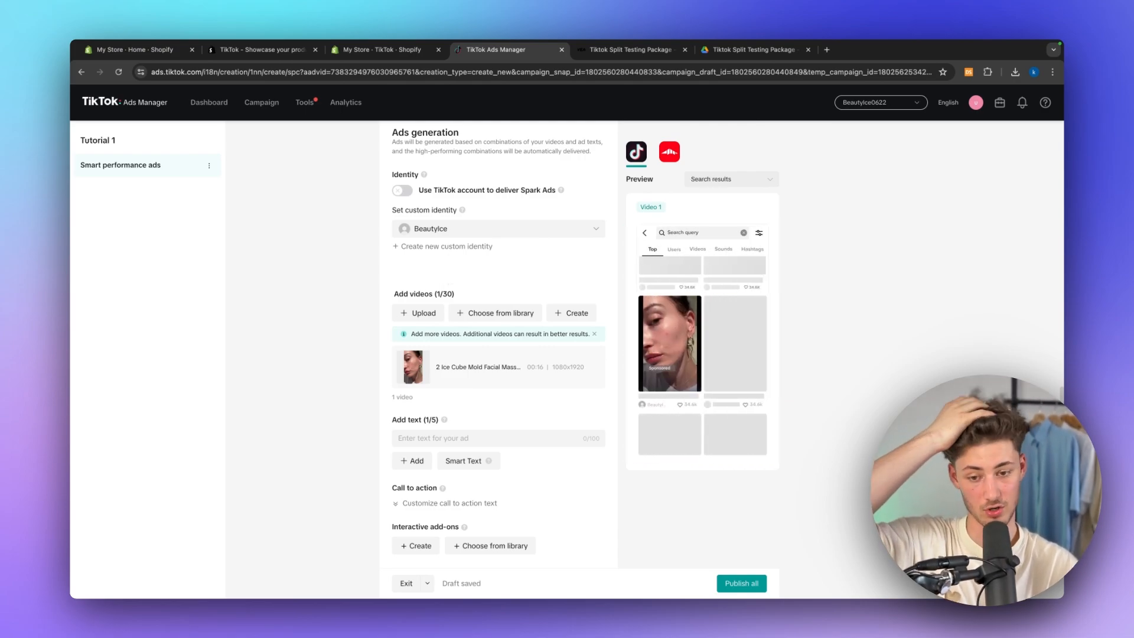
Enter the ad text "Shop the BeautyIce to get no Acne! Results within 7 Days" under Add text
{"action": "scroll", "coordinate": [453, 270], "scroll_direction": "down", "scroll_amount": 2}
{"action": "scroll", "coordinate": [685, 378], "scroll_direction": "down", "scroll_amount": 1}
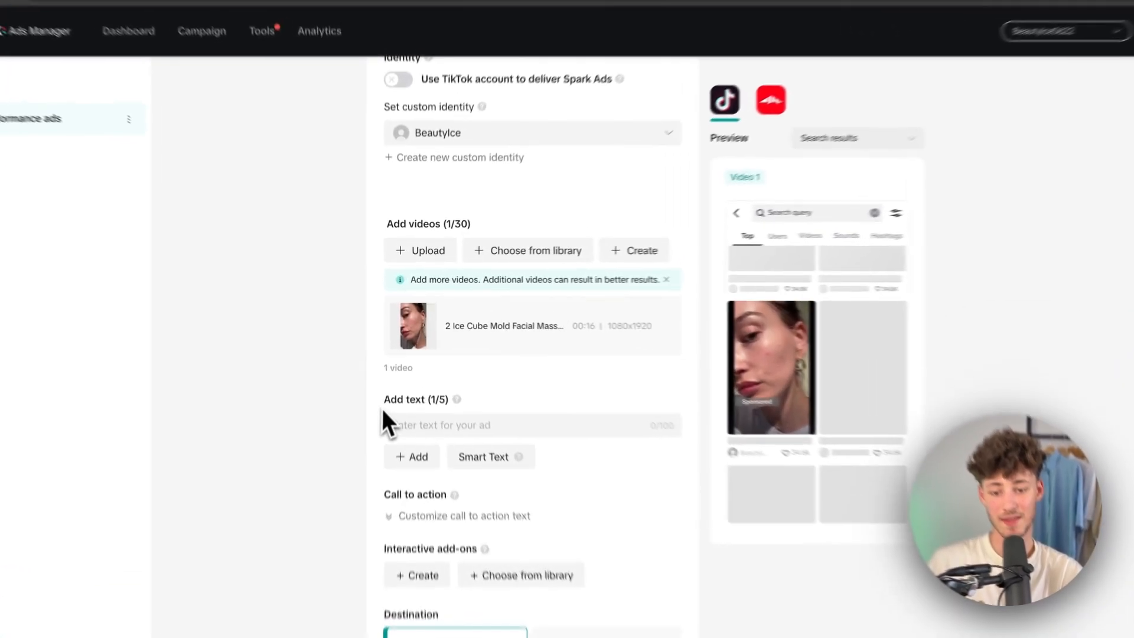
{"action": "scroll", "coordinate": [490, 384], "scroll_direction": "down", "scroll_amount": 2}
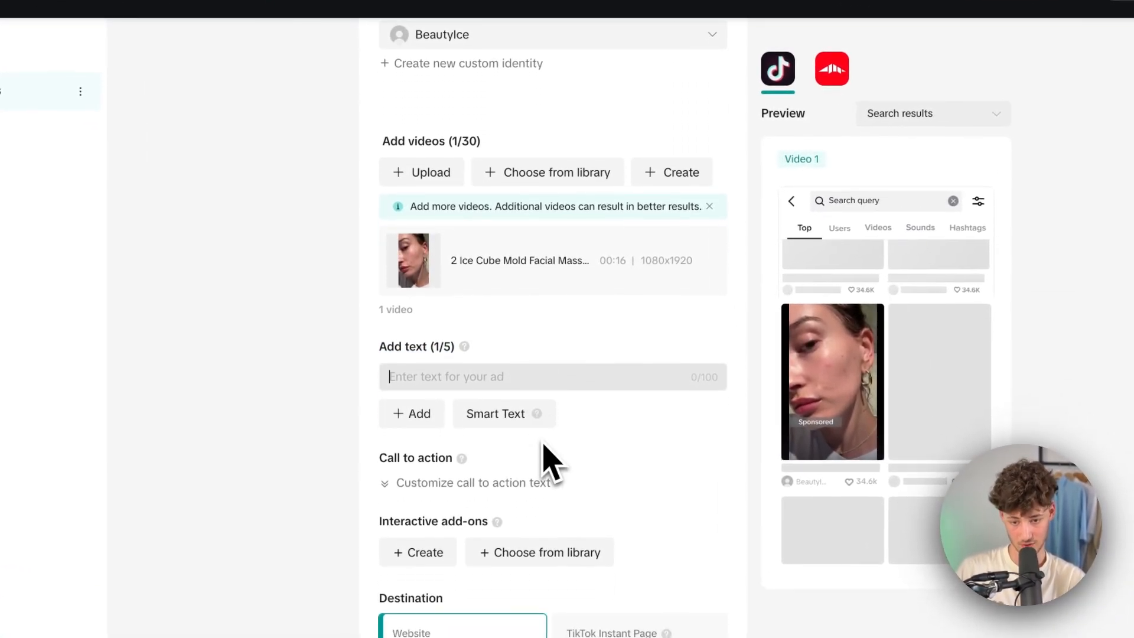
{"action": "left_click", "coordinate": [471, 419]}
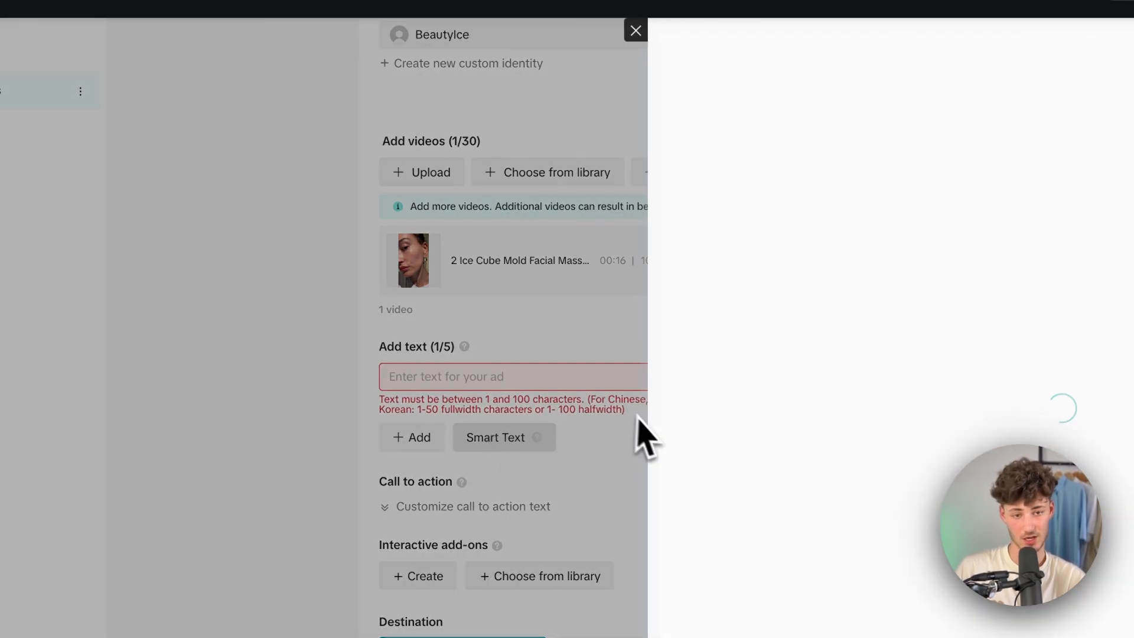
{"action": "left_click", "coordinate": [446, 380]}
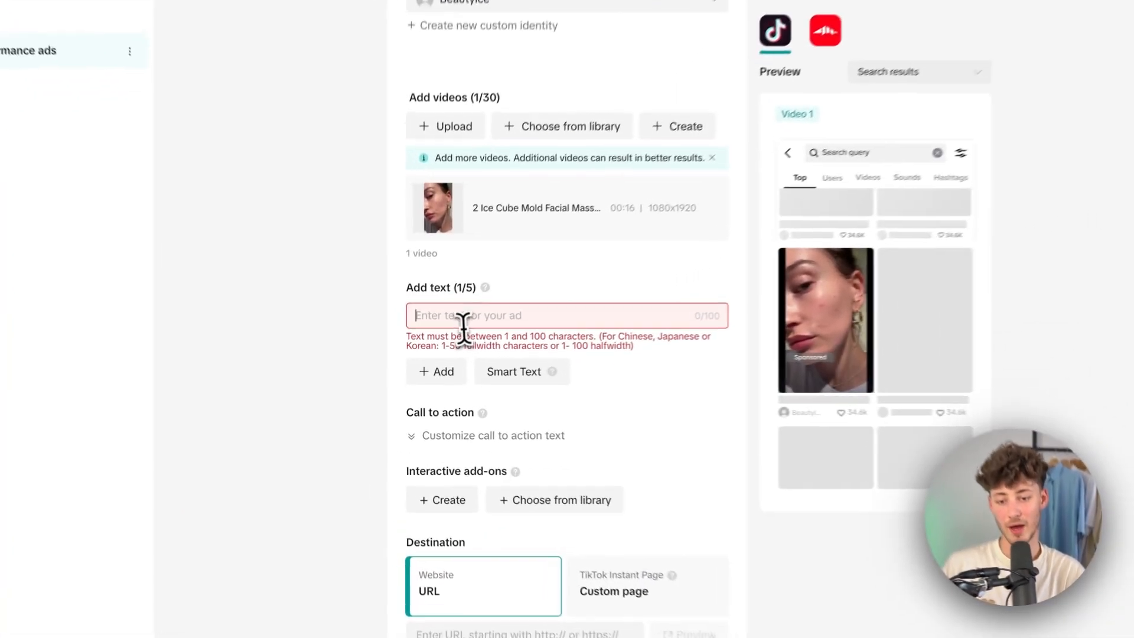
{"action": "left_click", "coordinate": [430, 346]}
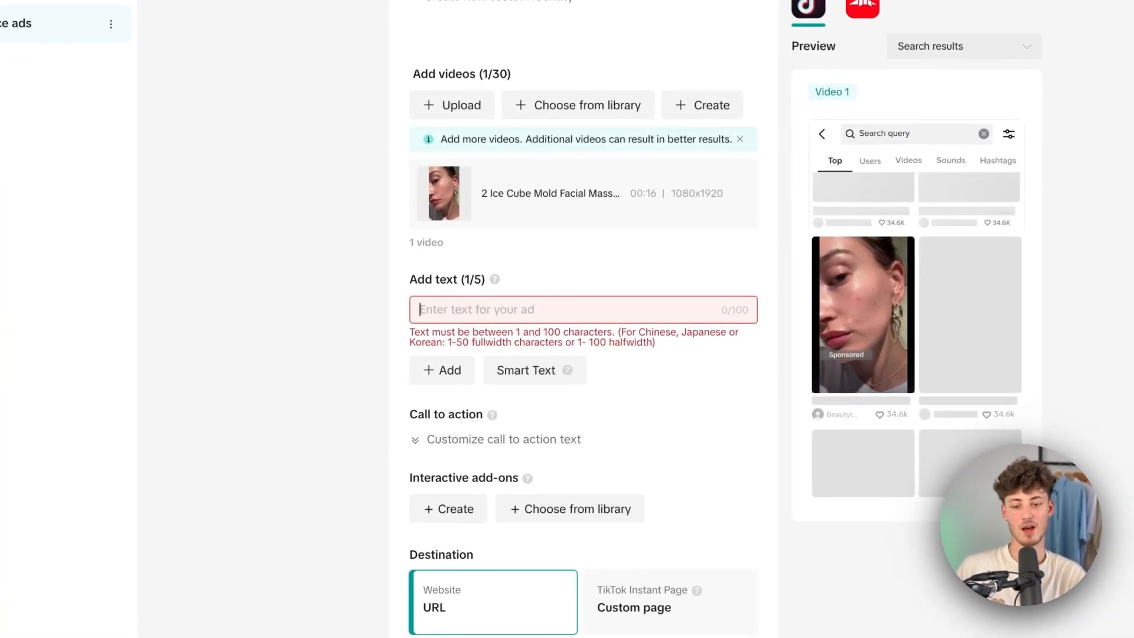
{"action": "type", "text": "Shop the "}
{"action": "type", "text": "l"}
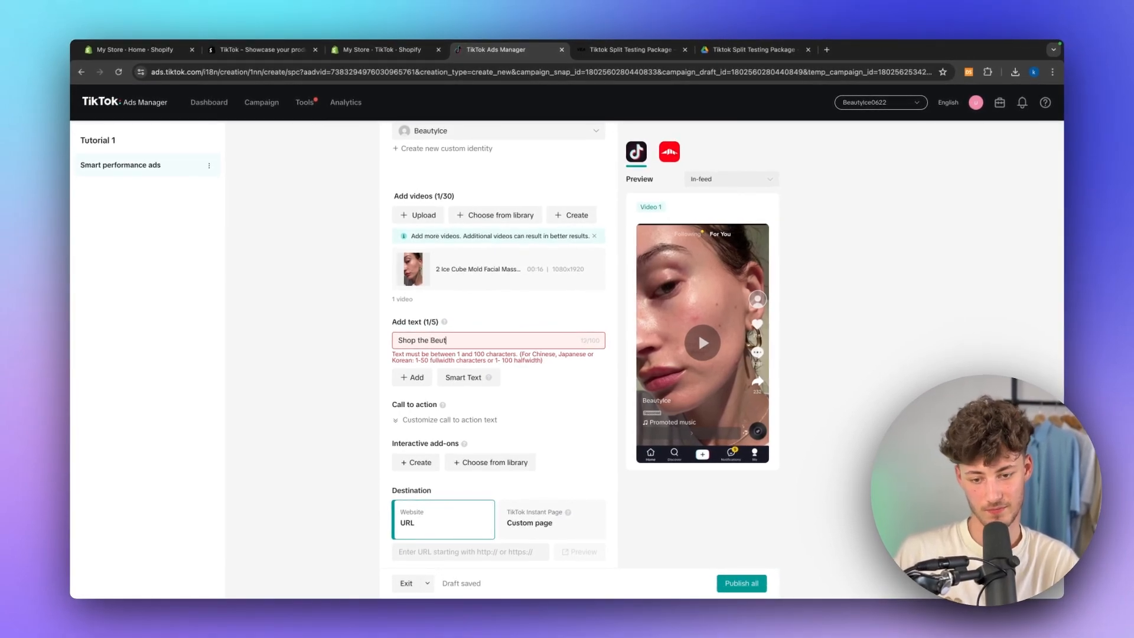
{"action": "type", "text": "eauty "}
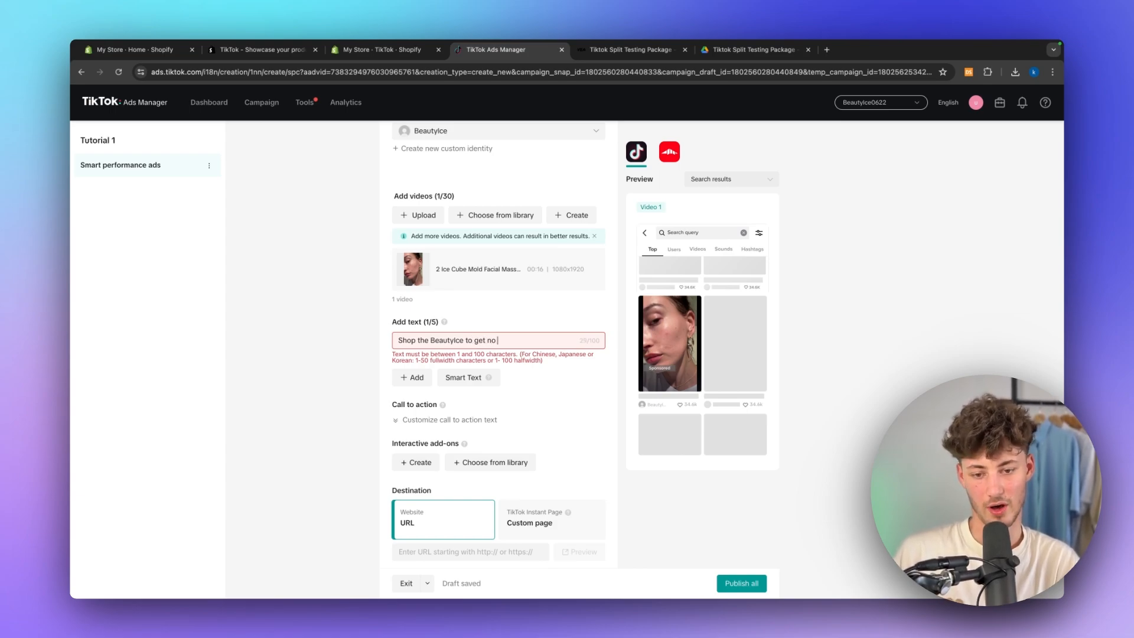
{"action": "type", "text": "Ac"}
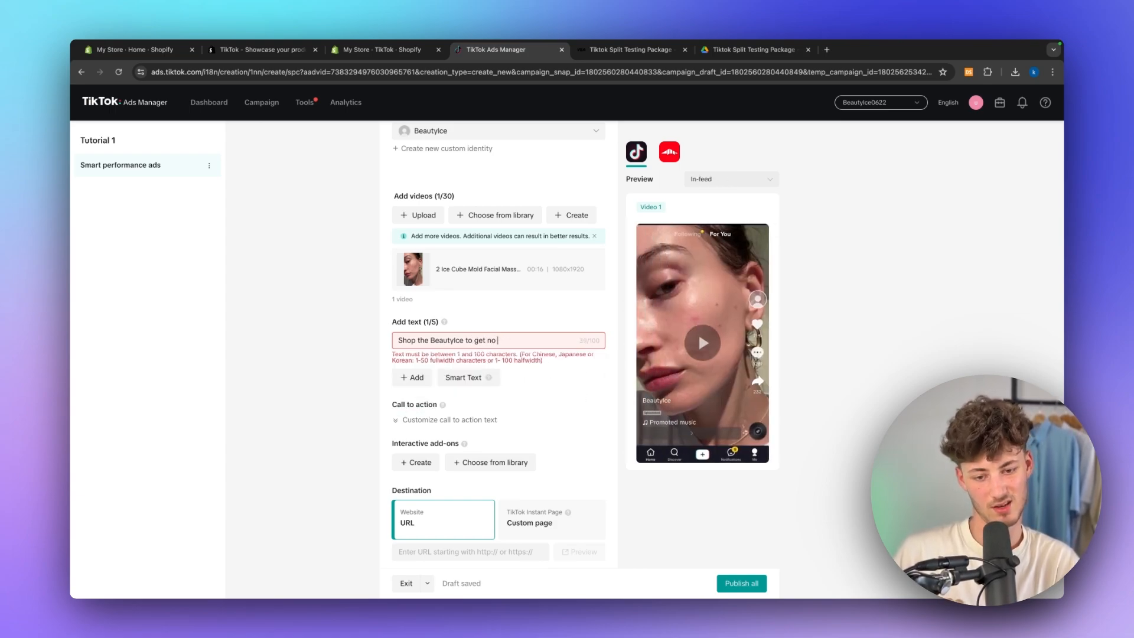
{"action": "type", "text": "ne! Results within"}
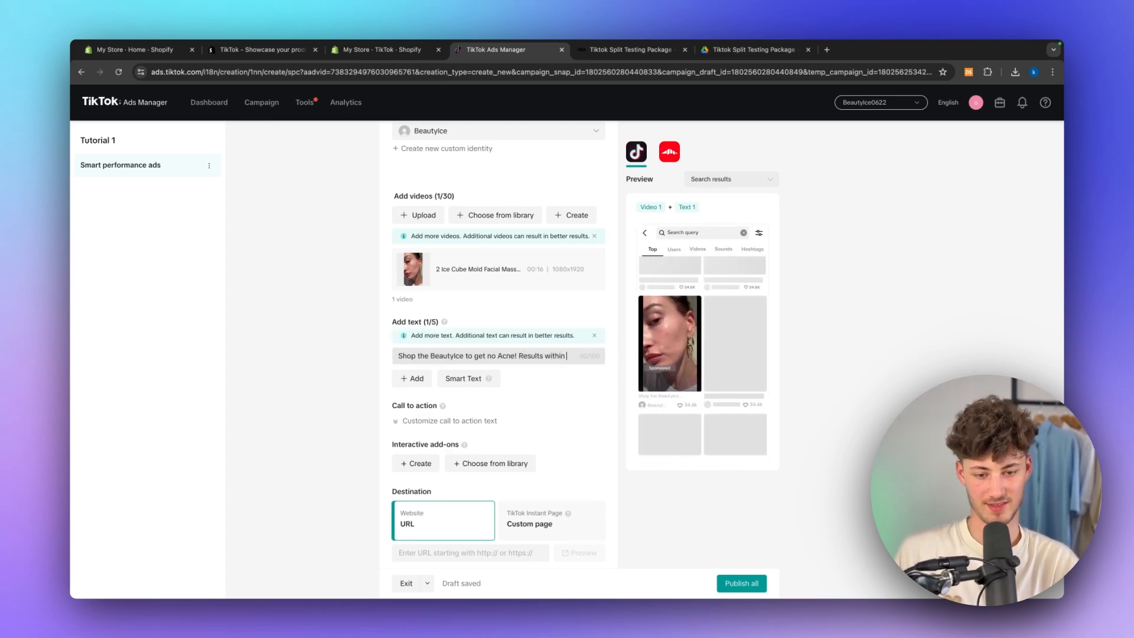
{"action": "key", "text": "BackSpace"}
{"action": "key", "text": "BackSpace"}
{"action": "type", "text": "7"}
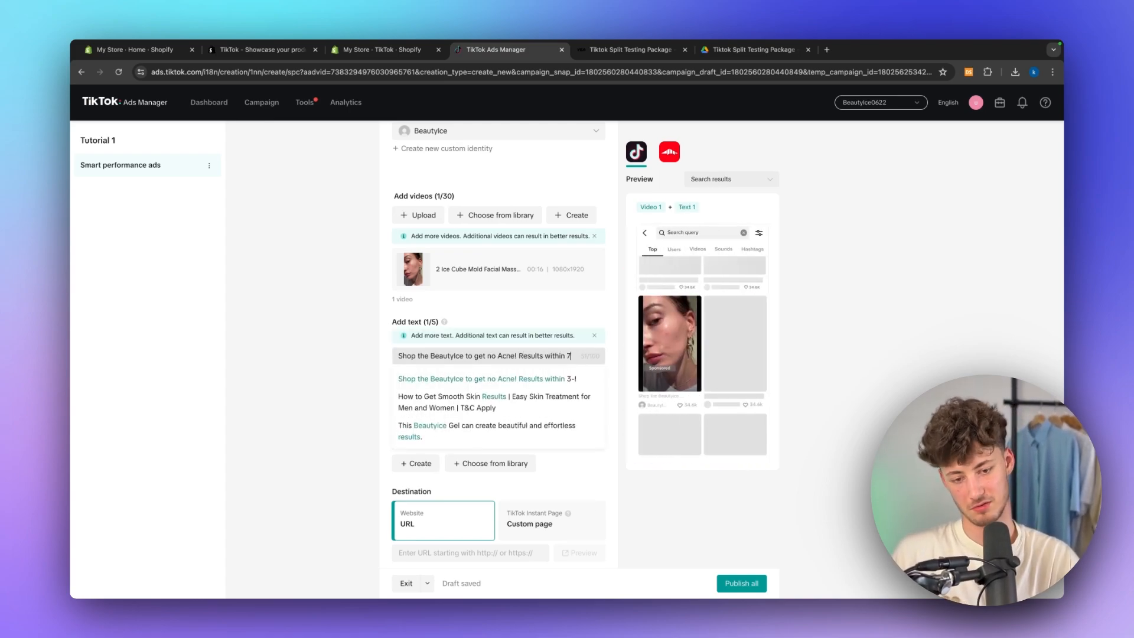
{"action": "type", "text": " Days"}
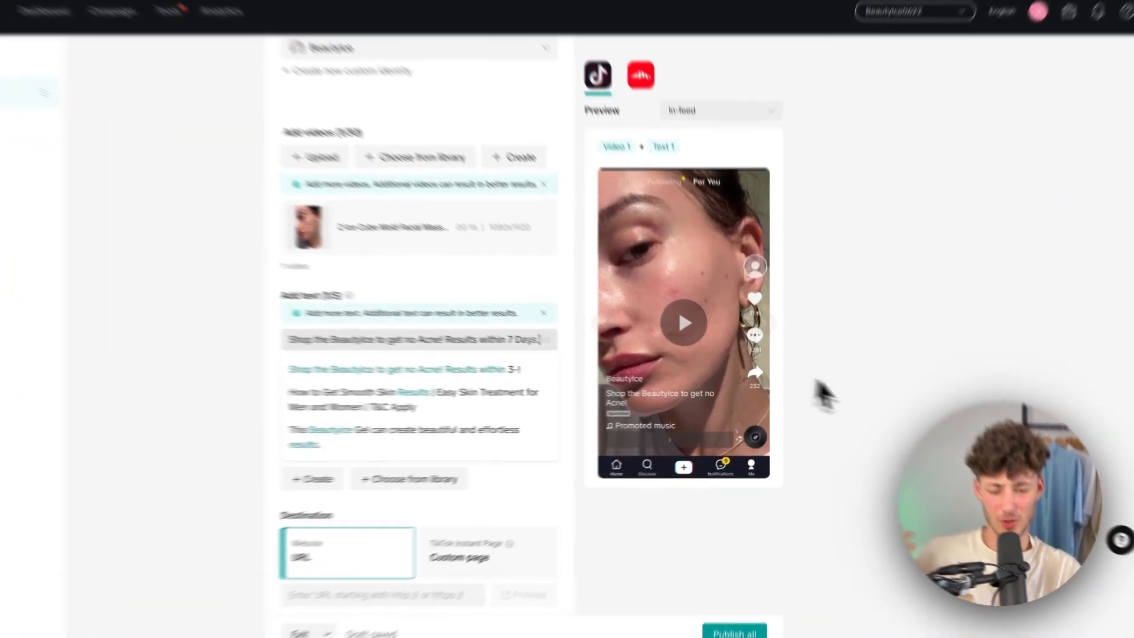
Dismiss the suggested ad texts and keep the entered wording as the ad text
{"action": "left_click", "coordinate": [820, 385]}
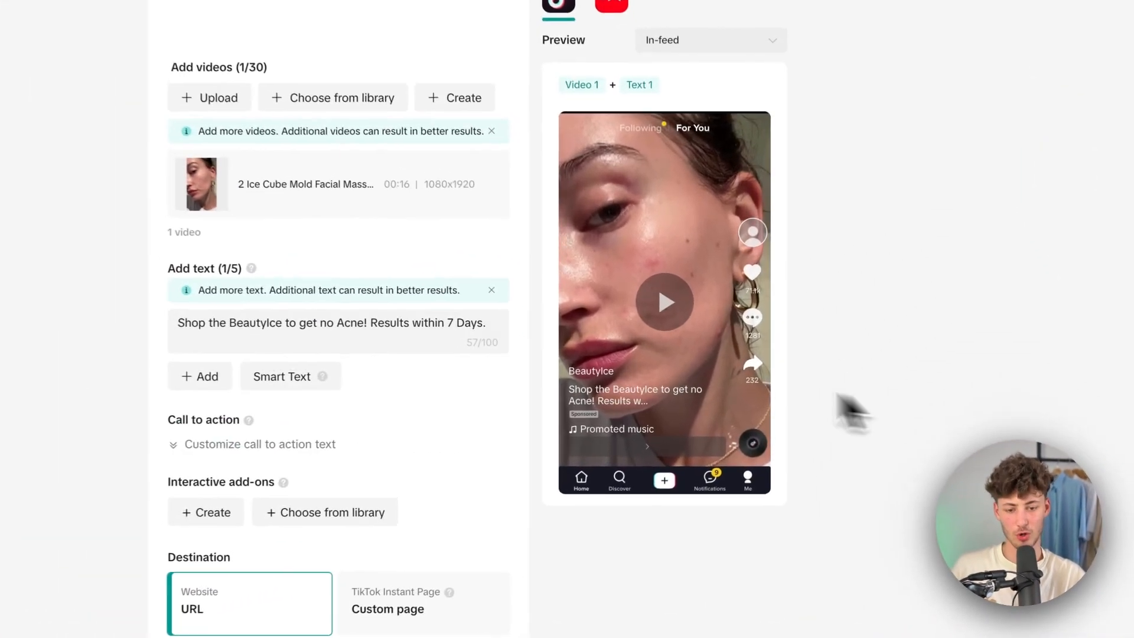
{"action": "left_click", "coordinate": [423, 339]}
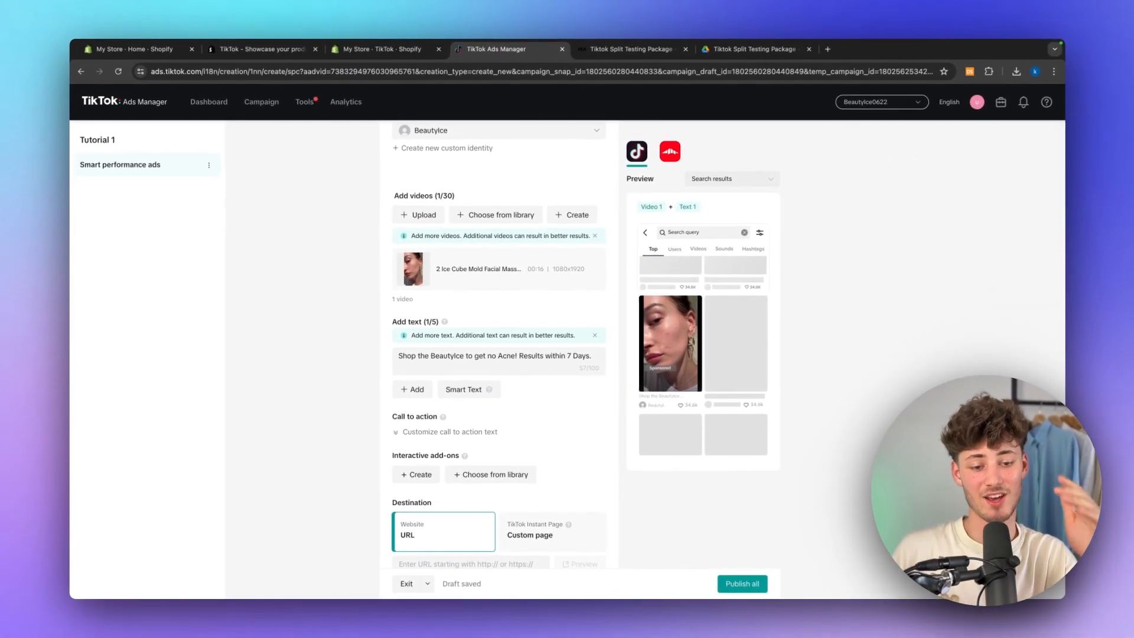
{"action": "triple_click", "coordinate": [399, 357]}
{"action": "left_click", "coordinate": [345, 346]}
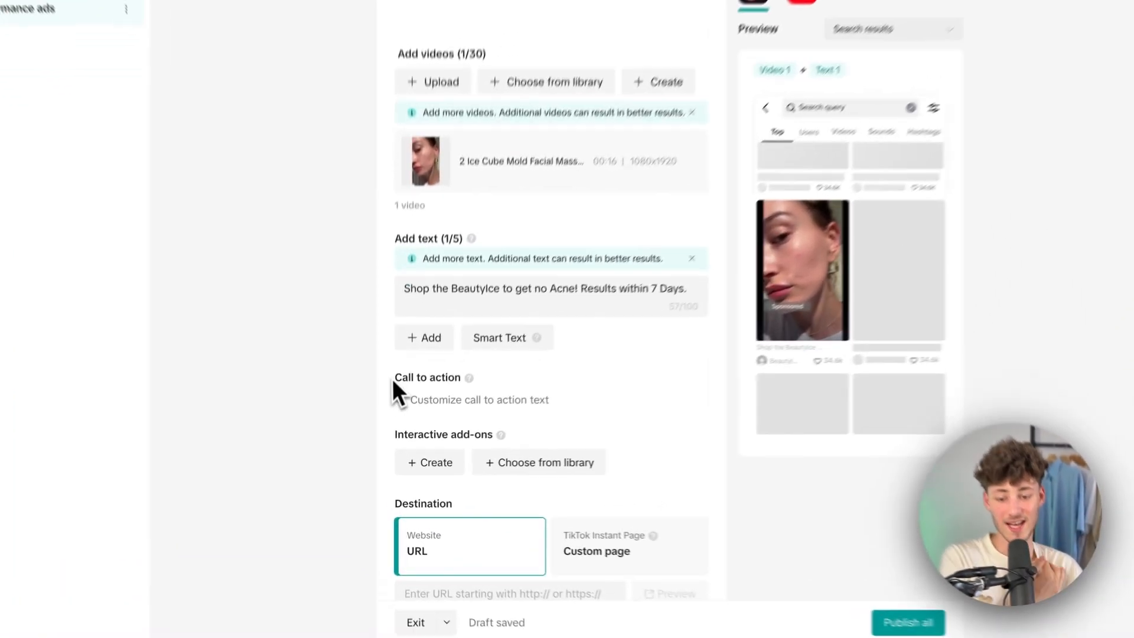
Customize the call to action by choosing Standard with the text Shop now
{"action": "left_click_drag", "start_coordinate": [391, 417], "coordinate": [433, 419]}
{"action": "left_click", "coordinate": [439, 431]}
{"action": "scroll", "coordinate": [428, 481], "scroll_direction": "down", "scroll_amount": 1}
{"action": "scroll", "coordinate": [461, 499], "scroll_direction": "down", "scroll_amount": 1}
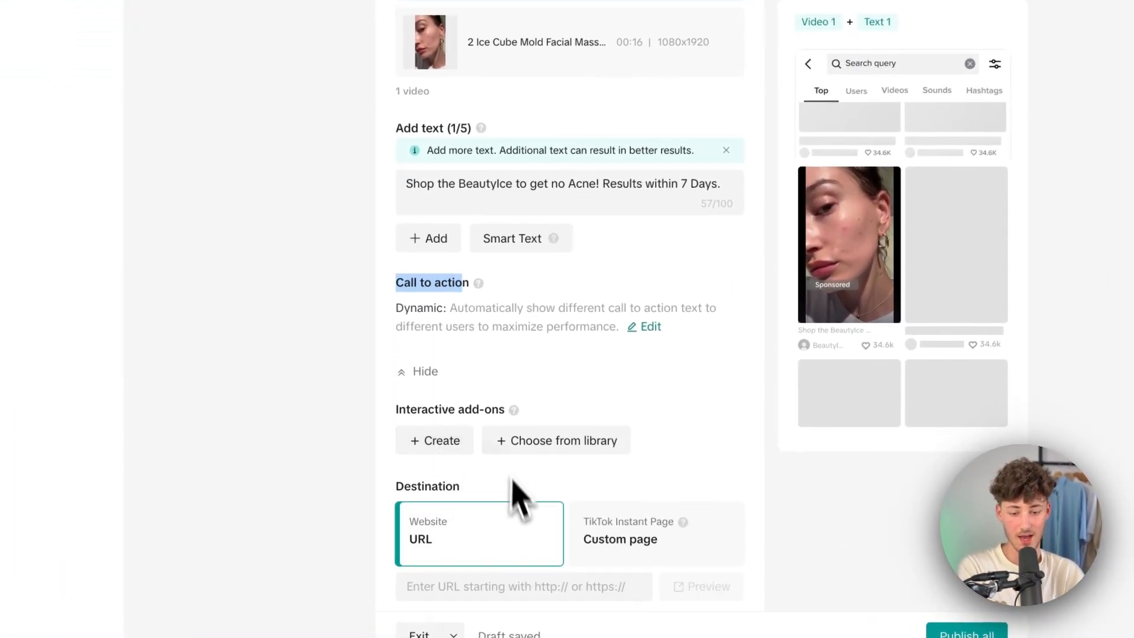
{"action": "left_click", "coordinate": [649, 329]}
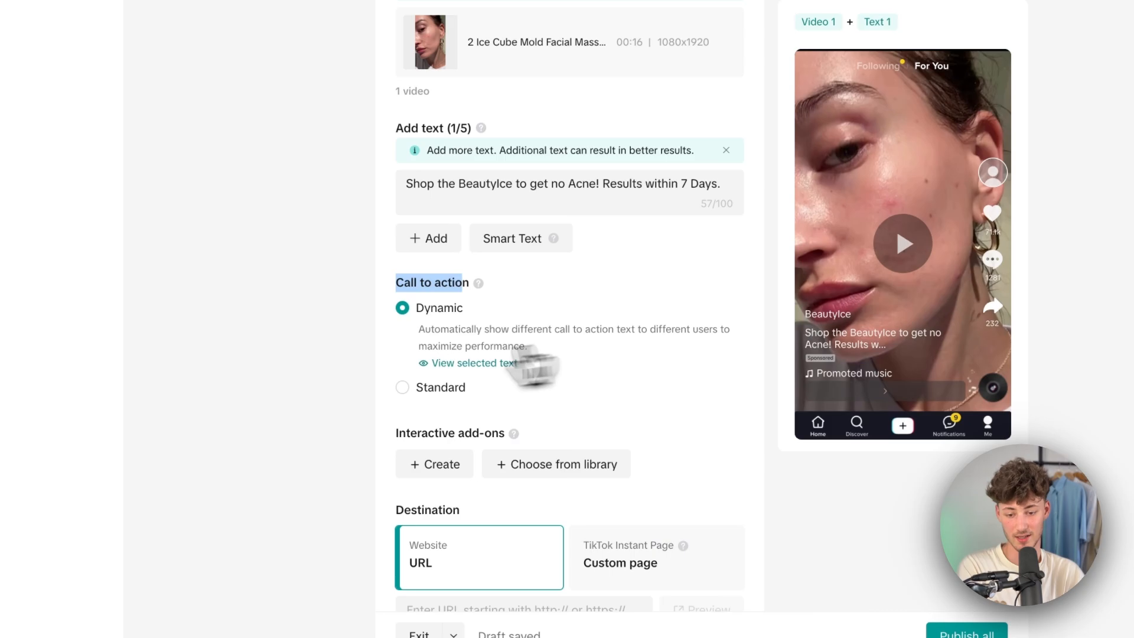
{"action": "left_click", "coordinate": [438, 389]}
{"action": "left_click", "coordinate": [517, 368]}
{"action": "scroll", "coordinate": [581, 463], "scroll_direction": "down", "scroll_amount": 1}
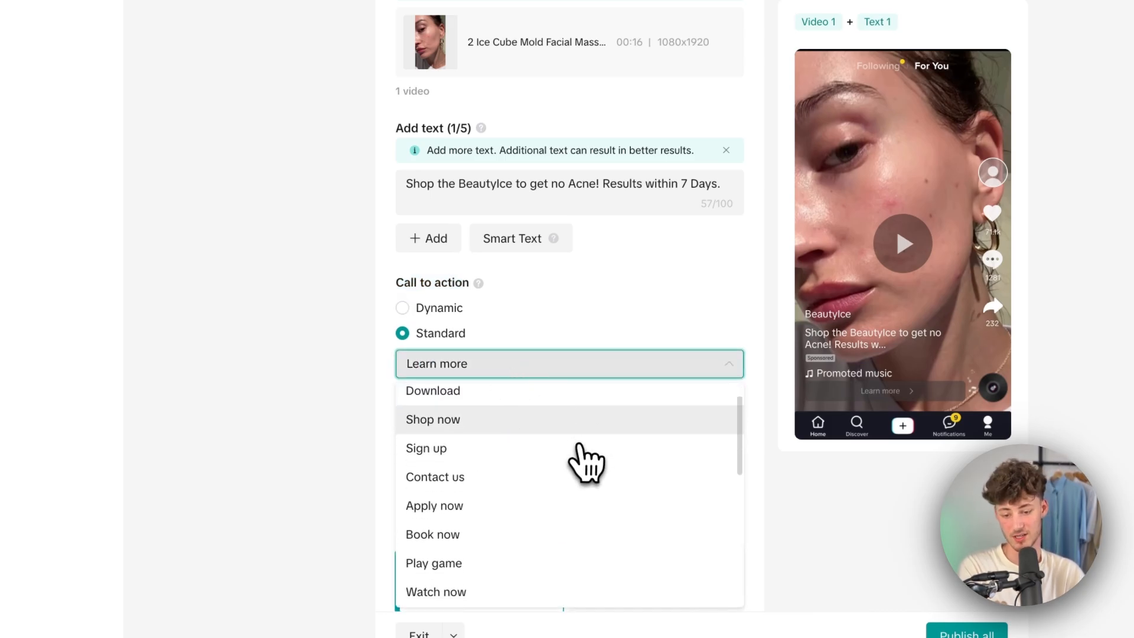
{"action": "left_click", "coordinate": [467, 419]}
{"action": "scroll", "coordinate": [309, 362], "scroll_direction": "down", "scroll_amount": 1}
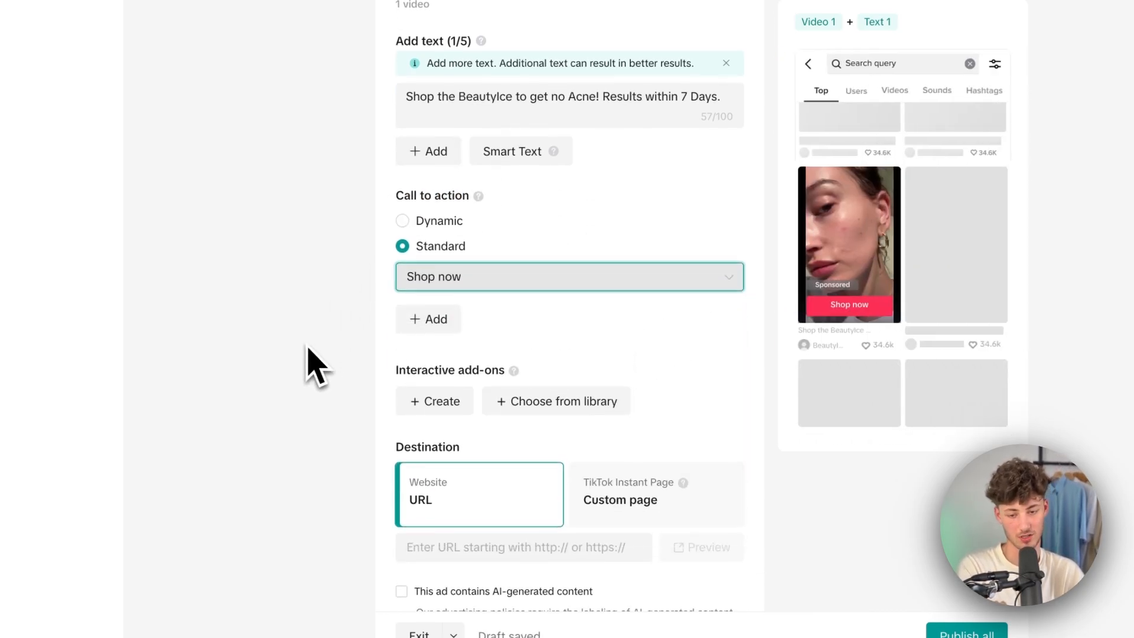
Switch the call to action to Dynamic, and set it back to Standard with Shop now
{"action": "left_click", "coordinate": [420, 277]}
{"action": "left_click", "coordinate": [435, 224]}
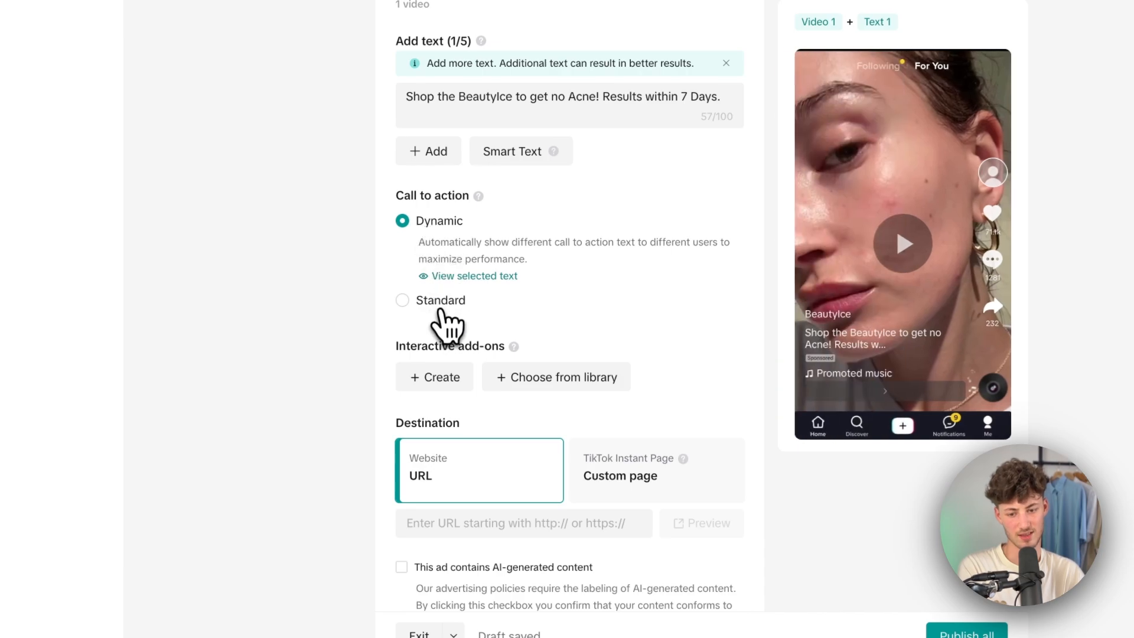
{"action": "left_click", "coordinate": [438, 301]}
{"action": "left_click", "coordinate": [483, 276]}
{"action": "scroll", "coordinate": [501, 494], "scroll_direction": "down", "scroll_amount": 1}
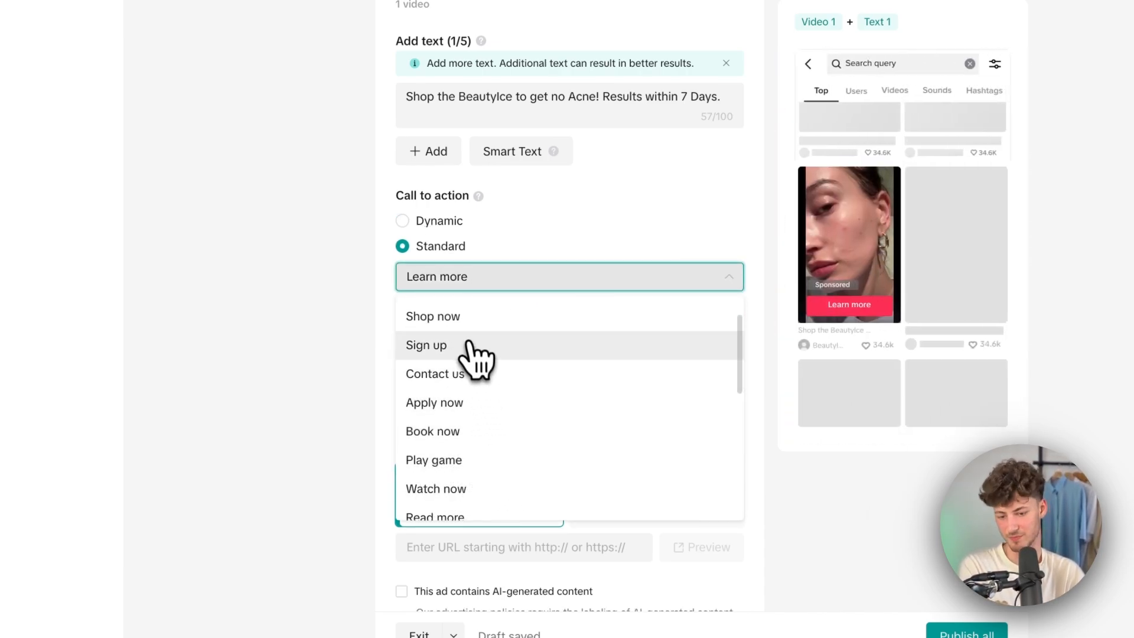
{"action": "left_click", "coordinate": [466, 322]}
{"action": "scroll", "coordinate": [508, 420], "scroll_direction": "down", "scroll_amount": 2}
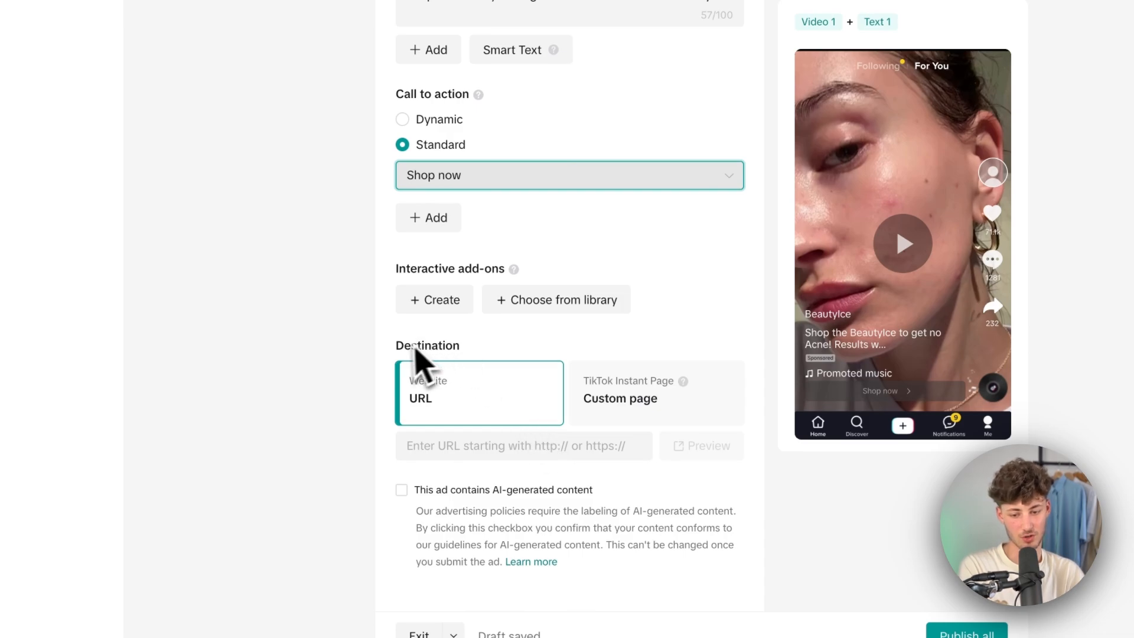
{"action": "left_click_drag", "start_coordinate": [397, 345], "coordinate": [513, 347]}
{"action": "left_click", "coordinate": [513, 350]}
{"action": "scroll", "coordinate": [512, 350], "scroll_direction": "down", "scroll_amount": 1}
{"action": "scroll", "coordinate": [512, 353], "scroll_direction": "down", "scroll_amount": 1}
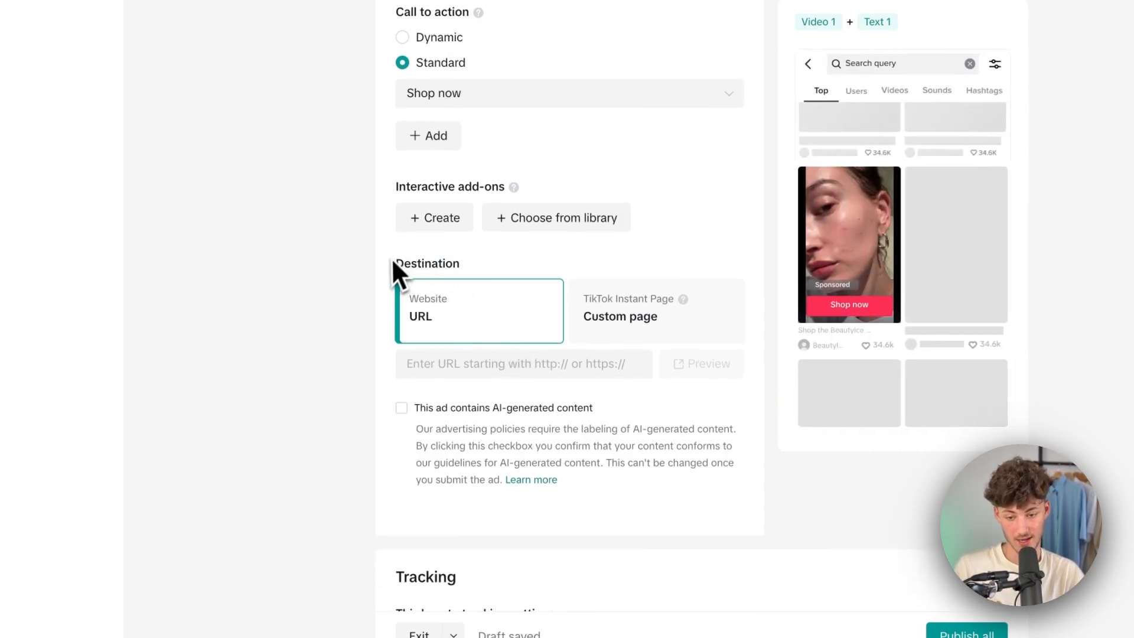
{"action": "left_click", "coordinate": [372, 252]}
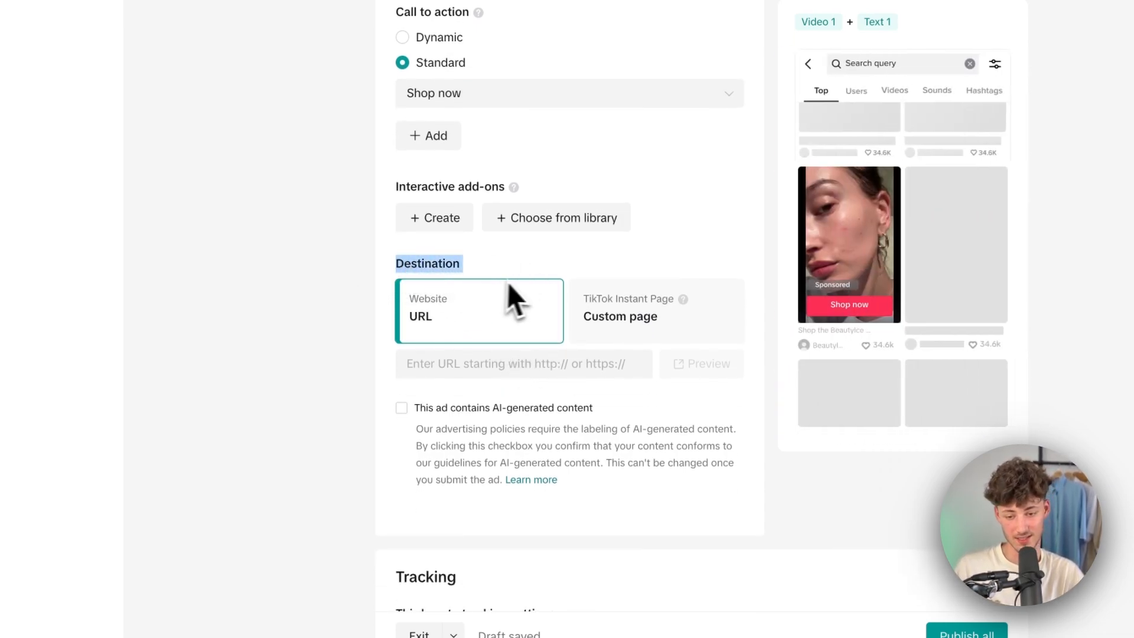
Switch to the Shopify admin, preview the Premium Ice Face Roller product and copy the URL of its storefront page
{"action": "left_click", "coordinate": [527, 362]}
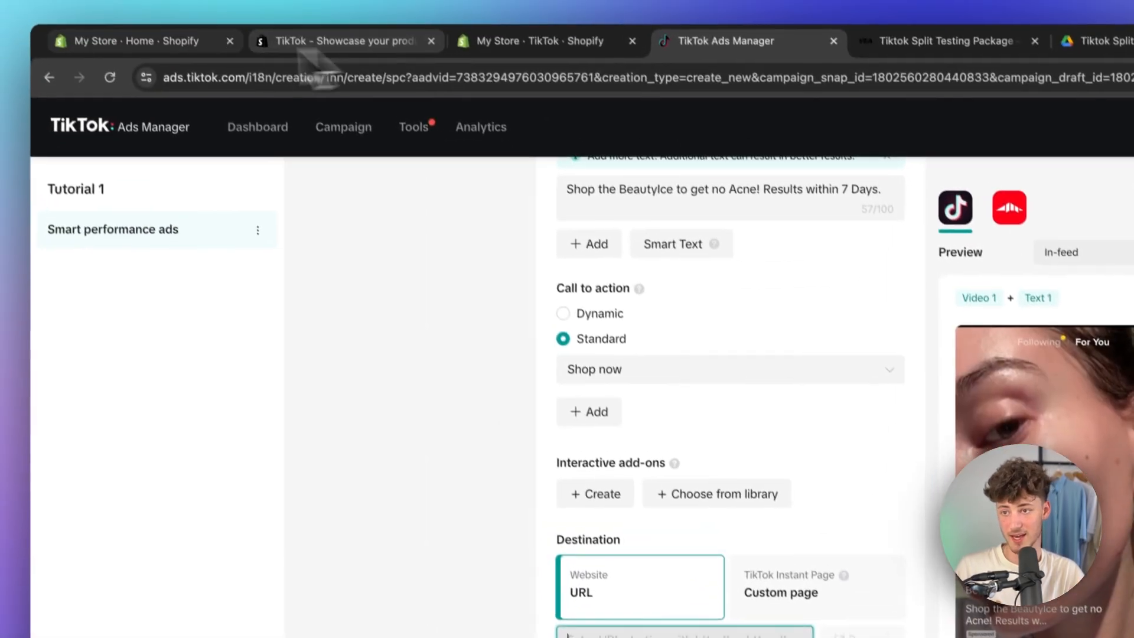
{"action": "left_click", "coordinate": [177, 50]}
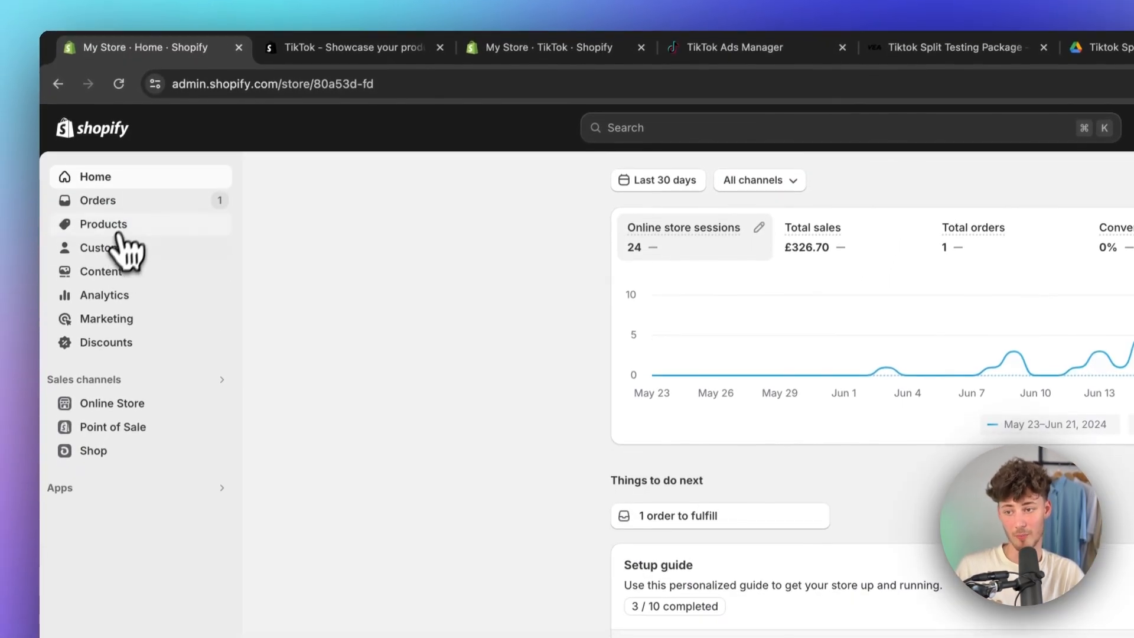
{"action": "left_click", "coordinate": [118, 228]}
{"action": "left_click", "coordinate": [437, 302]}
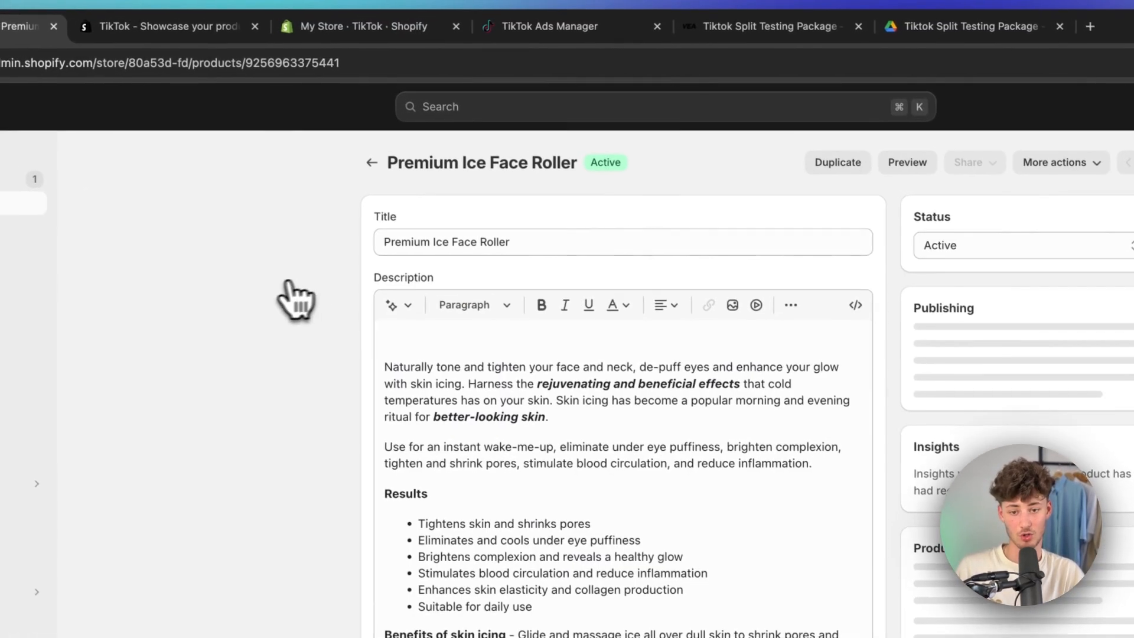
{"action": "left_click", "coordinate": [908, 162]}
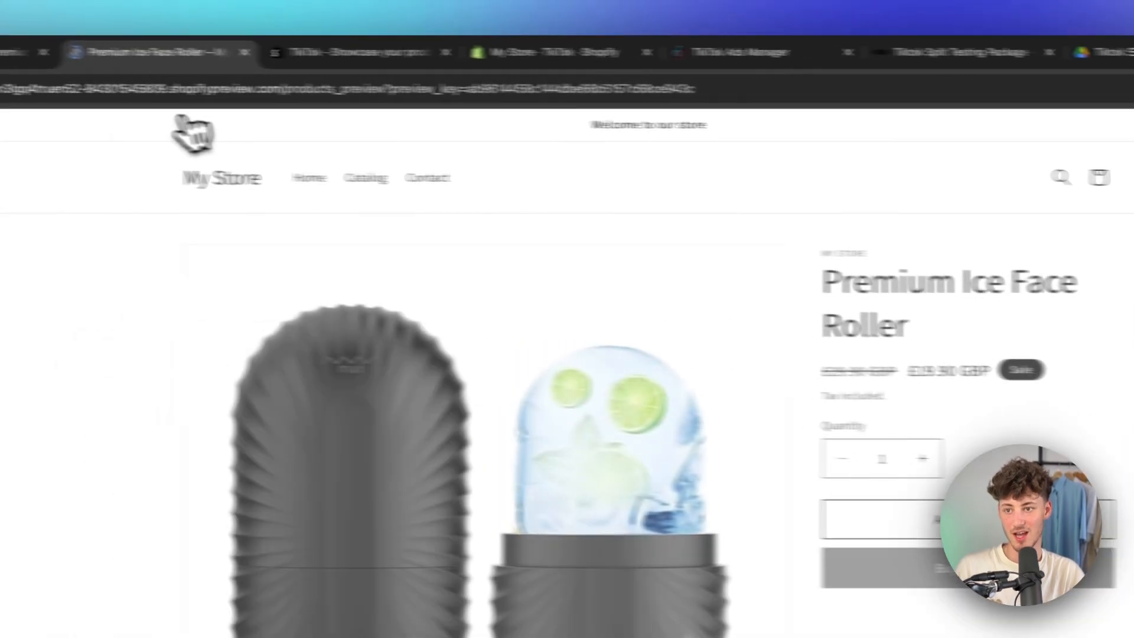
{"action": "left_click", "coordinate": [184, 89]}
{"action": "key", "text": "super+x"}
{"action": "key", "text": "super+w"}
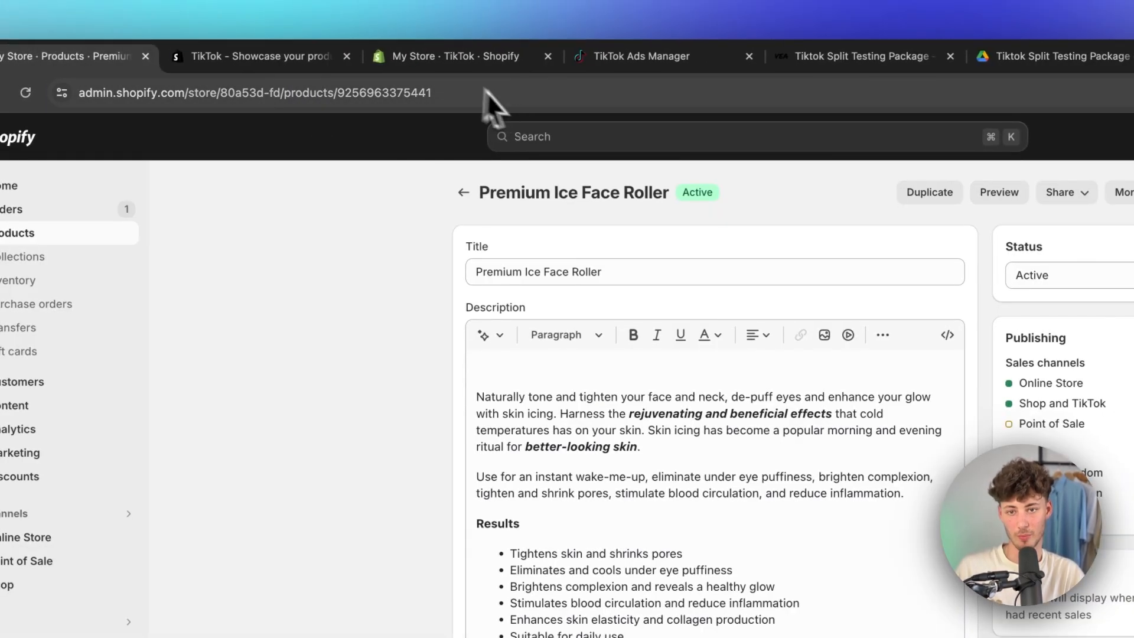
Return to TikTok Ads Manager and paste the copied product page URL as the website destination
{"action": "left_click", "coordinate": [464, 64]}
{"action": "left_click", "coordinate": [649, 57]}
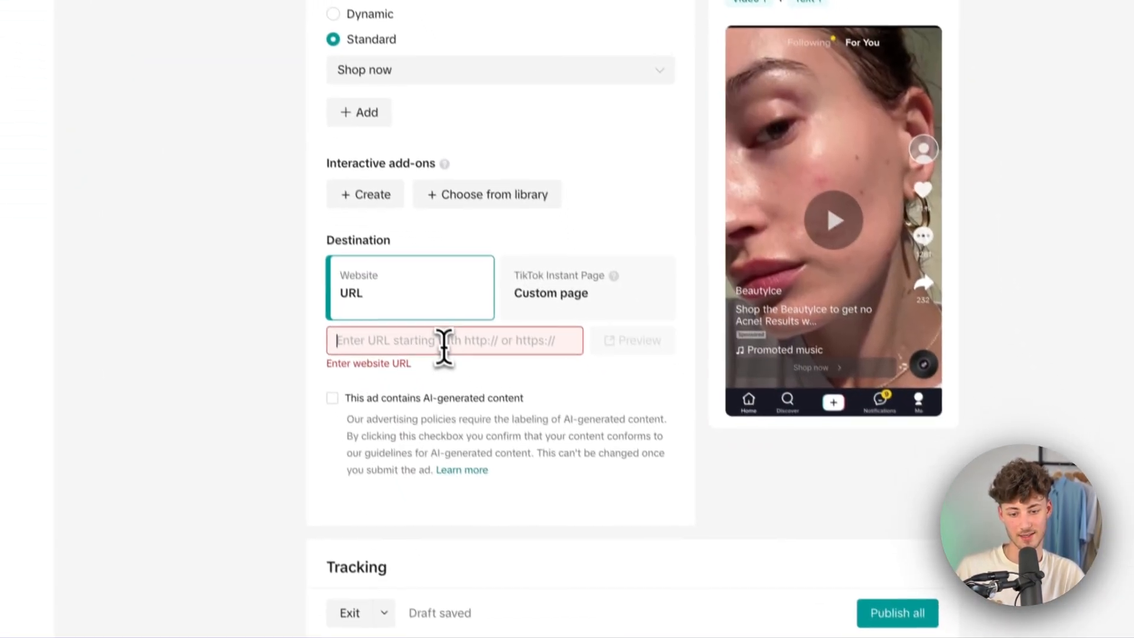
{"action": "left_click", "coordinate": [519, 509]}
{"action": "key", "text": "super+v"}
Leave the third-party tracking URLs empty and publish the Tutorial 1 campaign
{"action": "scroll", "coordinate": [588, 405], "scroll_direction": "down", "scroll_amount": 2}
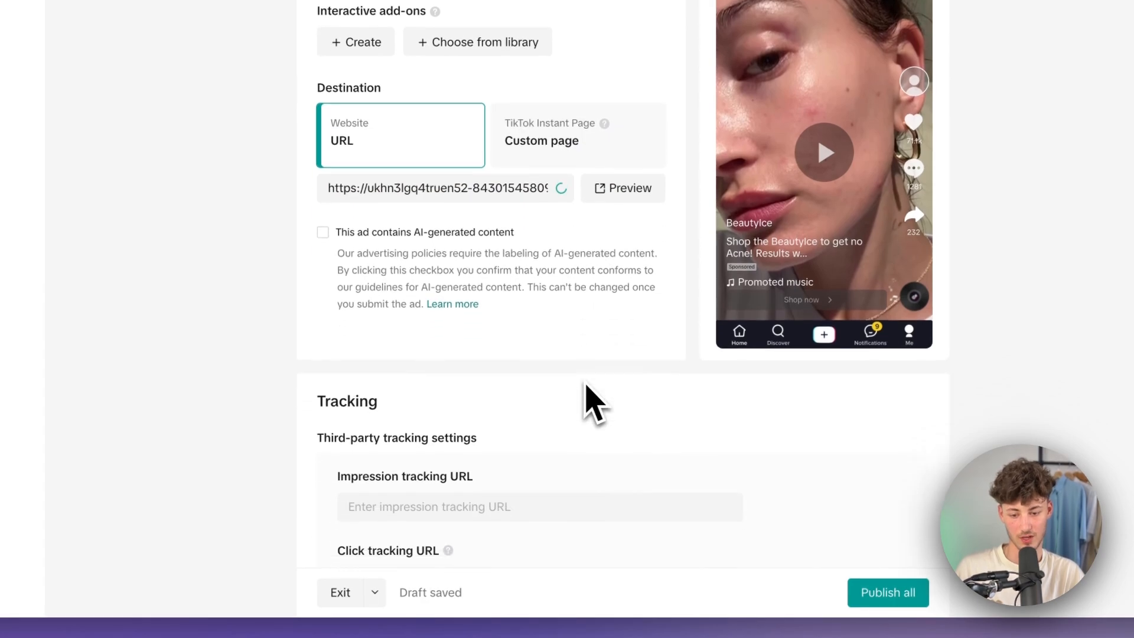
{"action": "scroll", "coordinate": [588, 404], "scroll_direction": "down", "scroll_amount": 3}
{"action": "left_click_drag", "start_coordinate": [322, 231], "coordinate": [401, 235]}
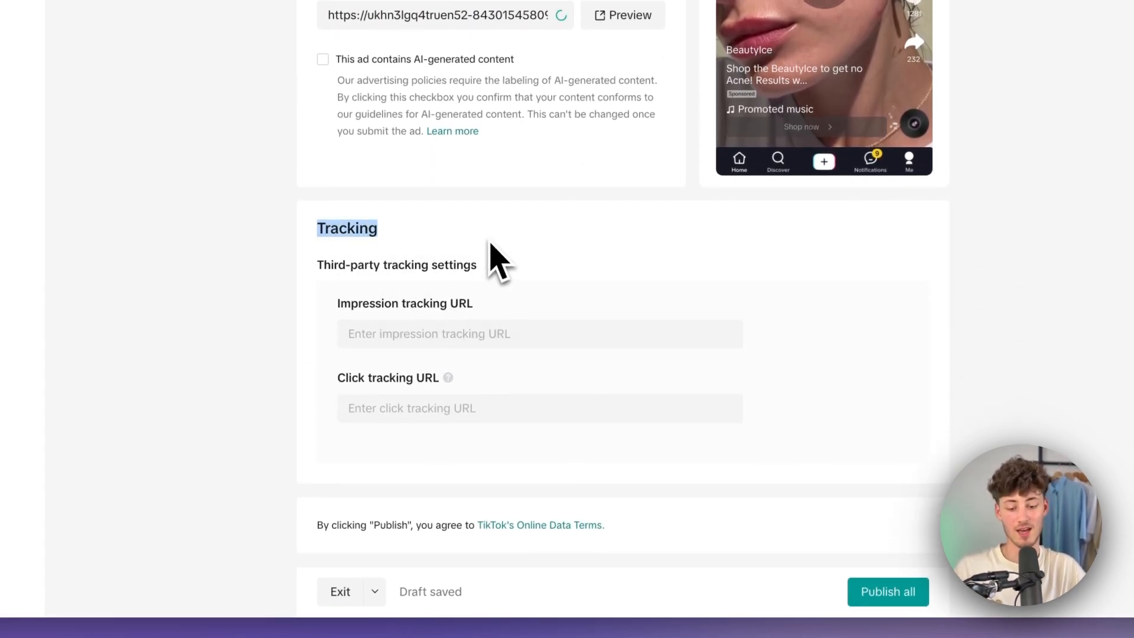
{"action": "left_click", "coordinate": [888, 591]}
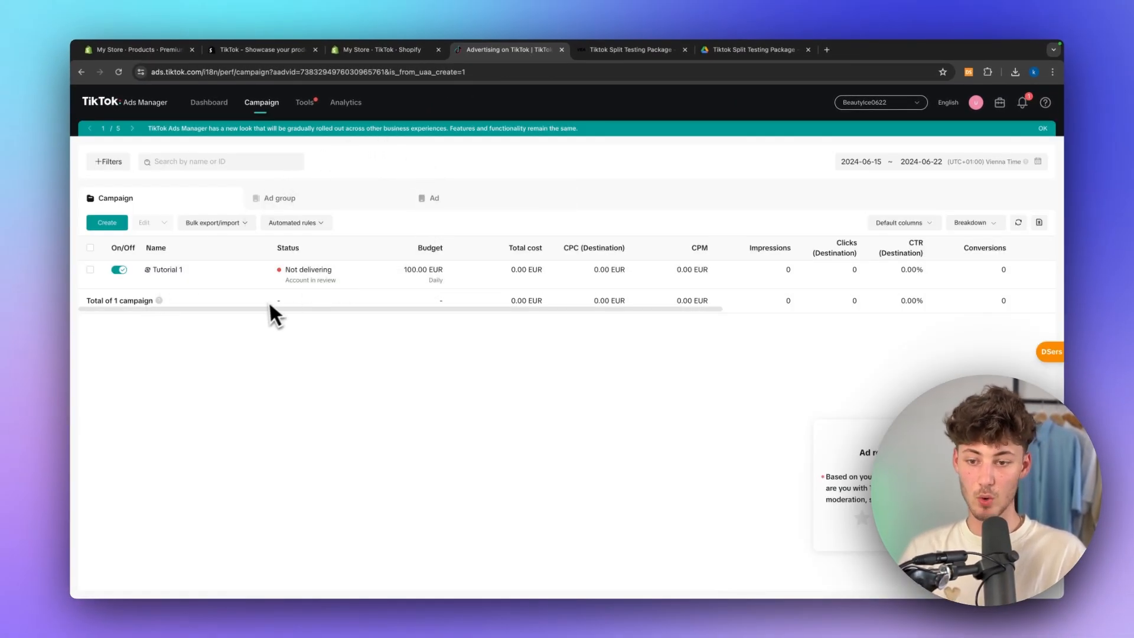
Copy the Tutorial 1 campaign and remove the 2 Ice Cube Mold Facial Massager video from the copy's ads
{"action": "mouse_move", "coordinate": [211, 284]}
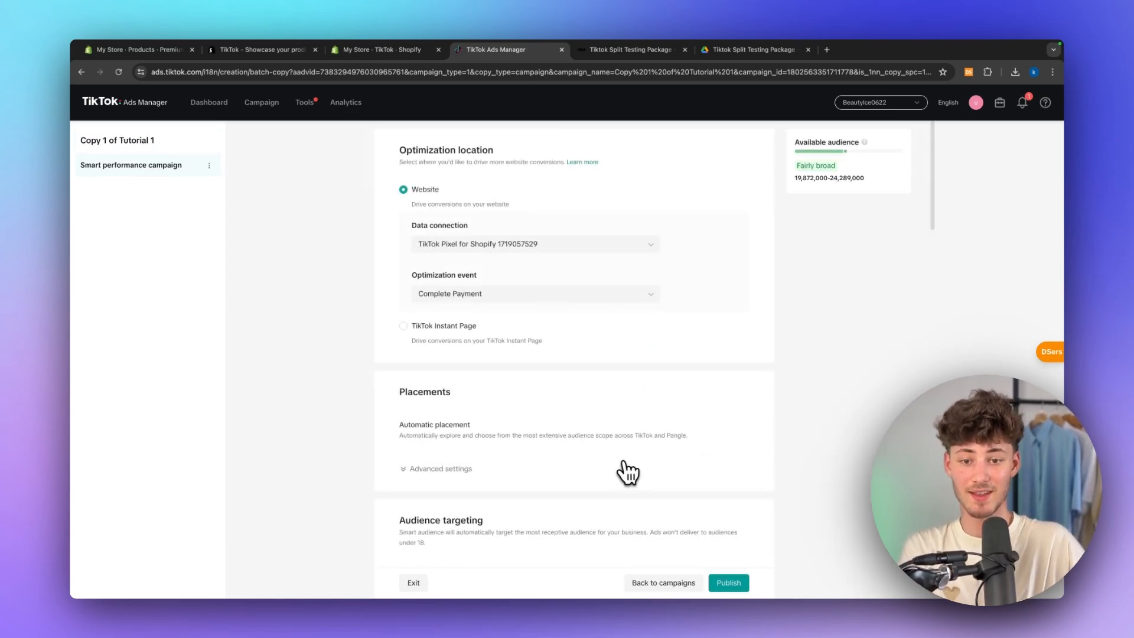
{"action": "scroll", "coordinate": [707, 529], "scroll_direction": "down", "scroll_amount": 15}
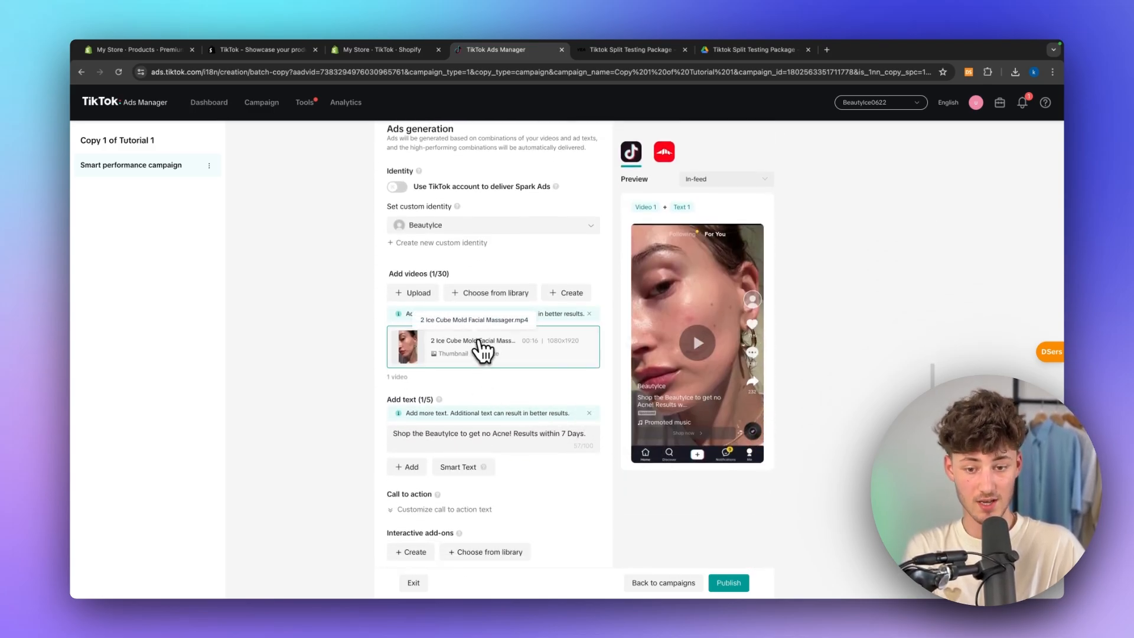
{"action": "left_click", "coordinate": [489, 354]}
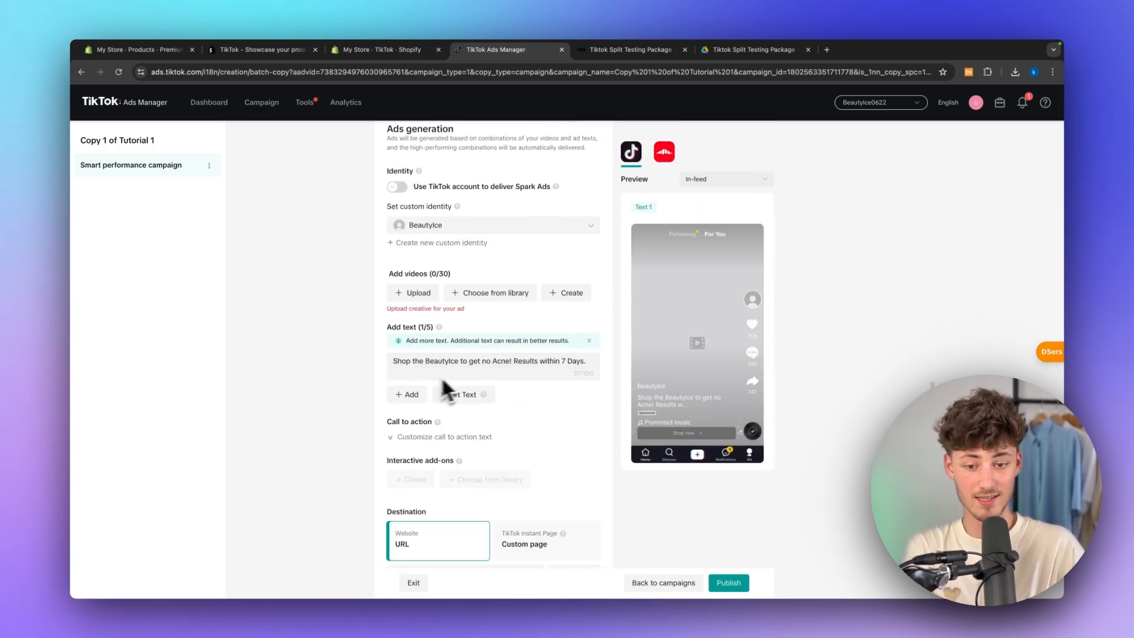
Switch to the Tiktok Split Testing Package folder in Google Drive and download 1 Ice Cube Mold Facial Massager.mp4
{"action": "left_click", "coordinate": [413, 293]}
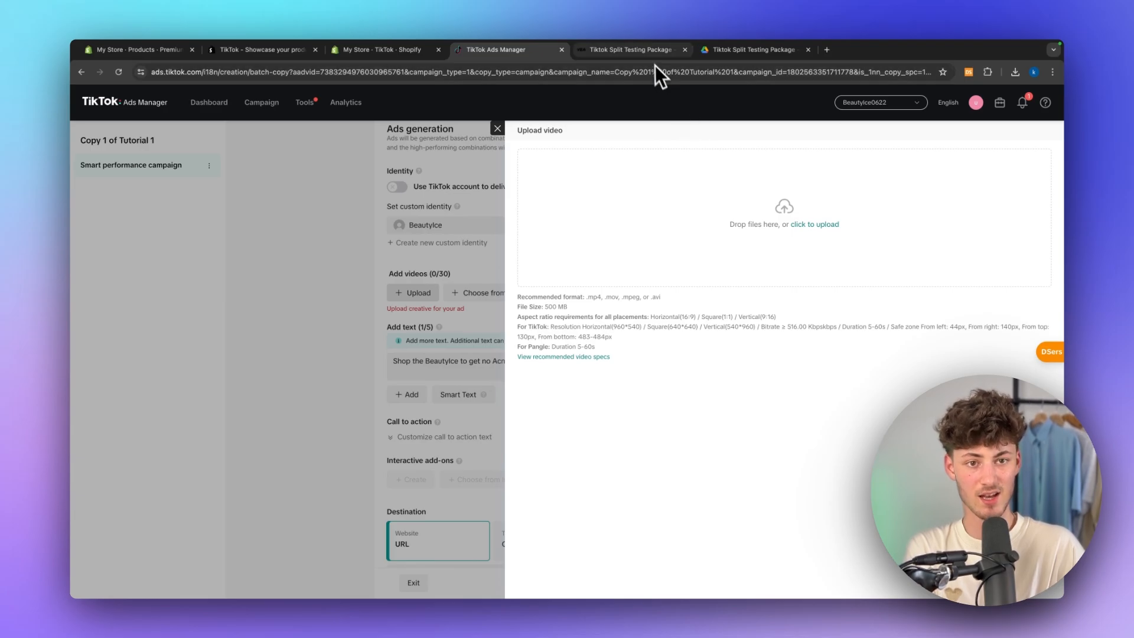
{"action": "left_click", "coordinate": [635, 49]}
{"action": "left_click", "coordinate": [708, 51]}
{"action": "left_click", "coordinate": [466, 220]}
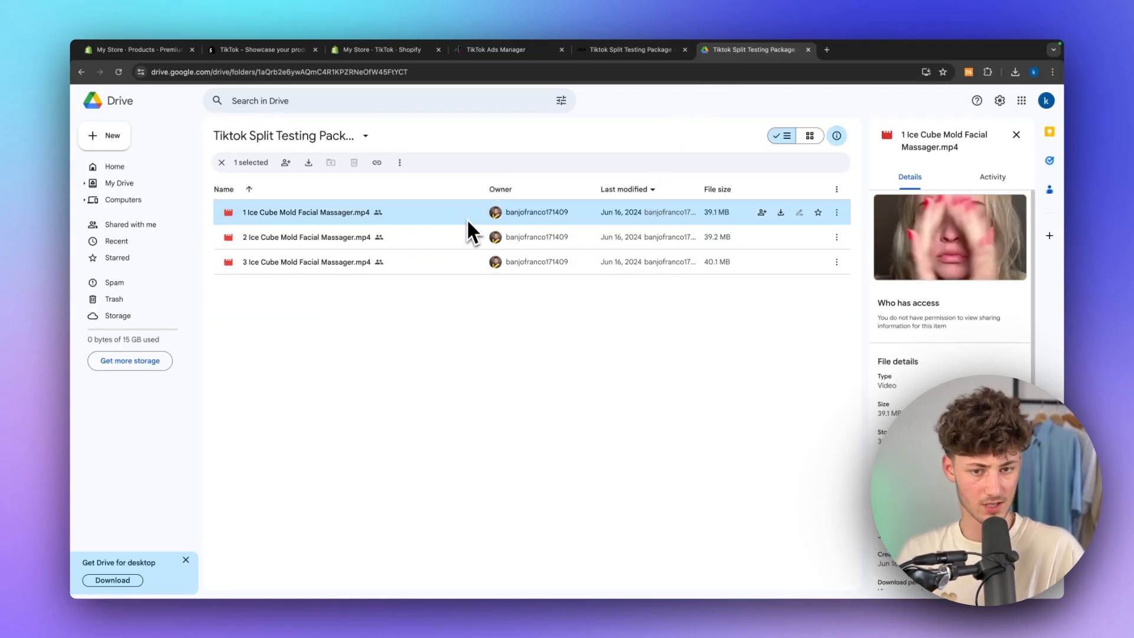
{"action": "right_click", "coordinate": [467, 219]}
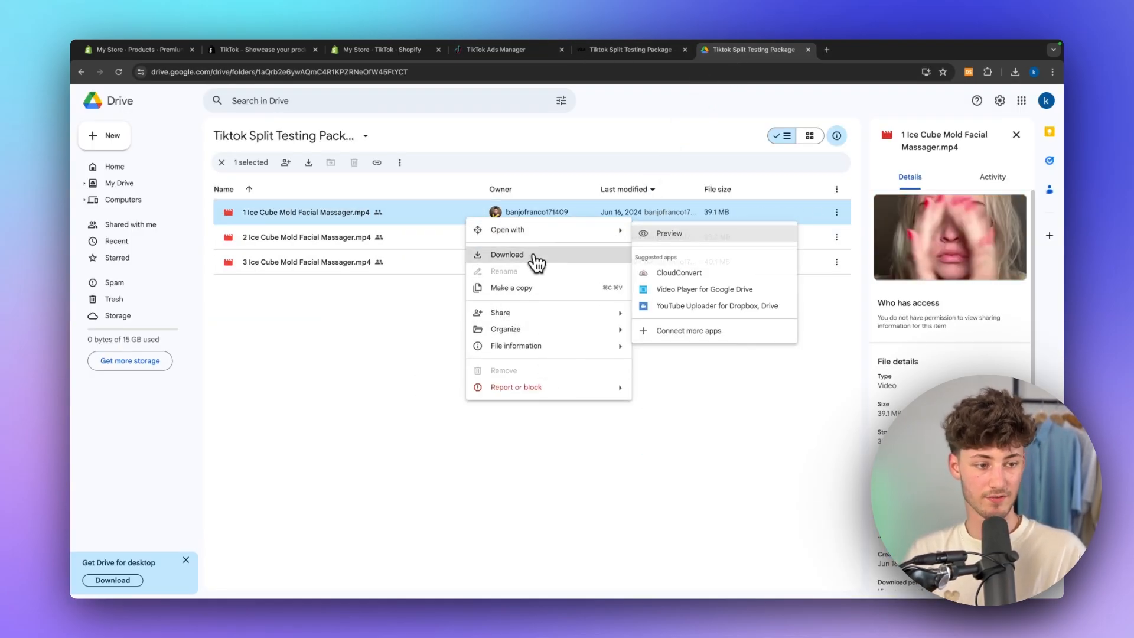
{"action": "left_click", "coordinate": [537, 255]}
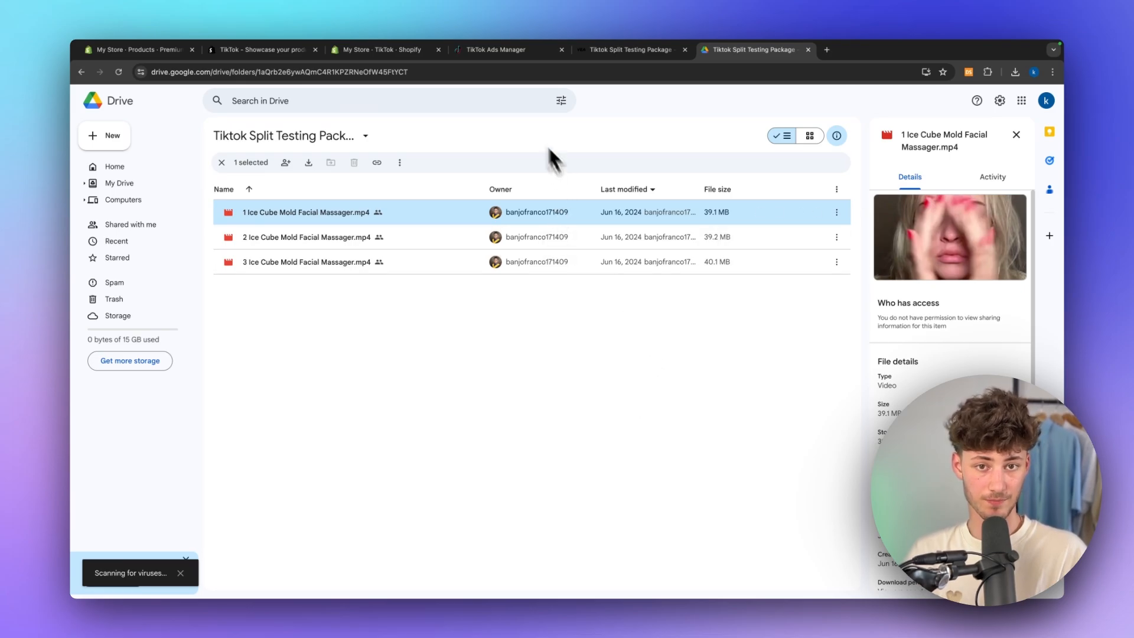
Return to TikTok Ads Manager and upload 1 Ice Cube Mold Facial Massager.mp4 as the copied campaign's ad video
{"action": "left_click", "coordinate": [502, 50]}
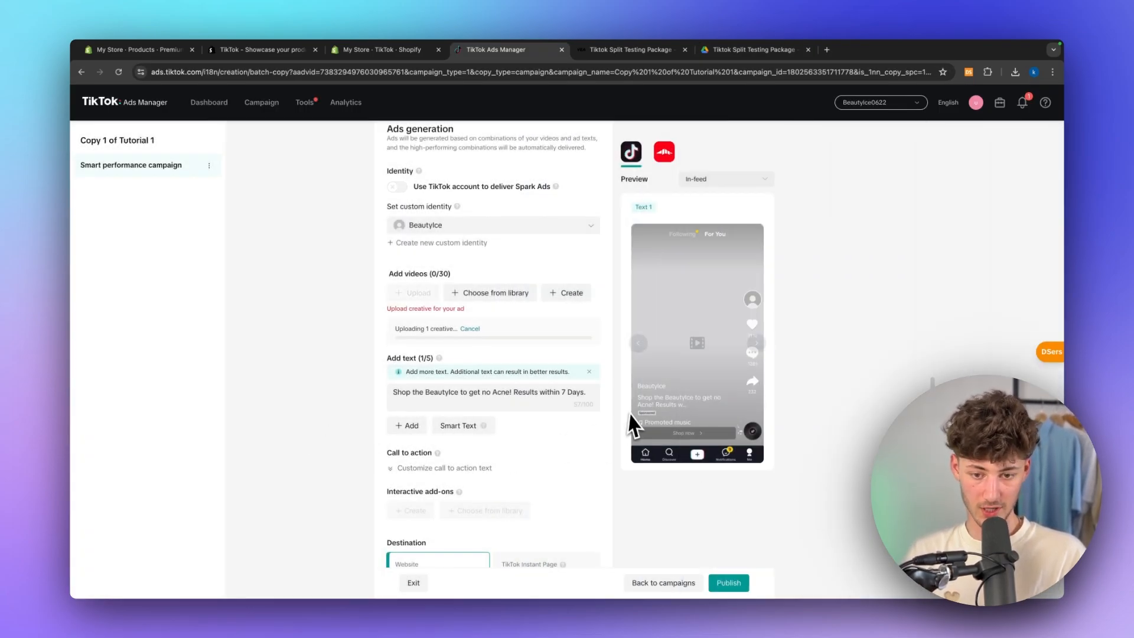
{"action": "scroll", "coordinate": [633, 424], "scroll_direction": "down", "scroll_amount": 1}
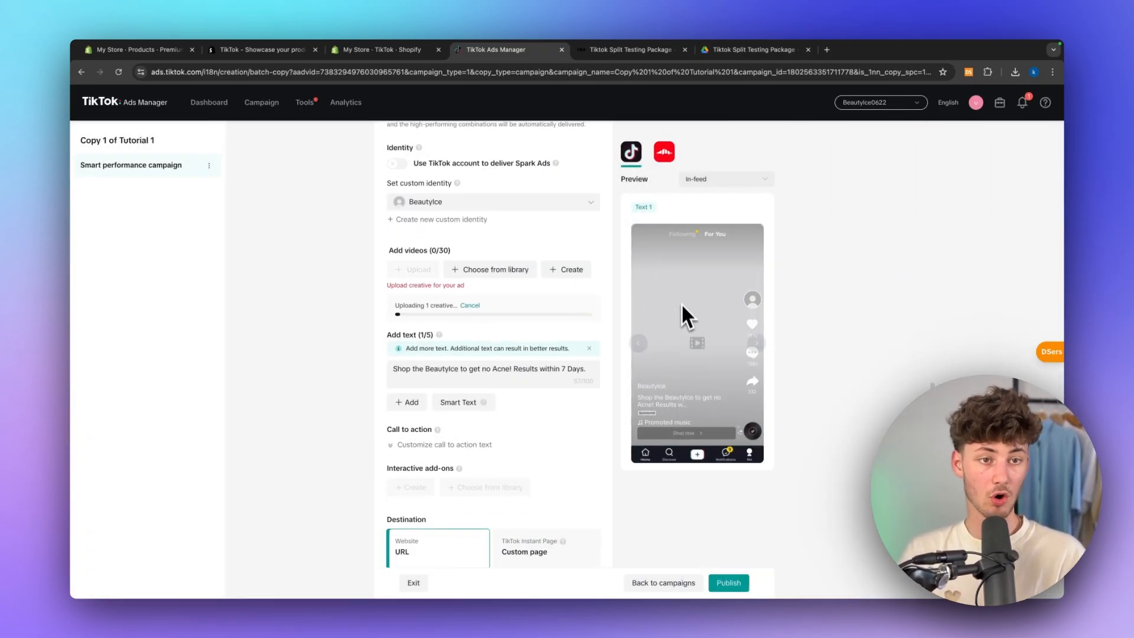
Switch to Google Drive and play 1 Ice Cube Mold Facial Massager.mp4 to check its content
{"action": "left_click", "coordinate": [712, 50]}
{"action": "double_click", "coordinate": [557, 212]}
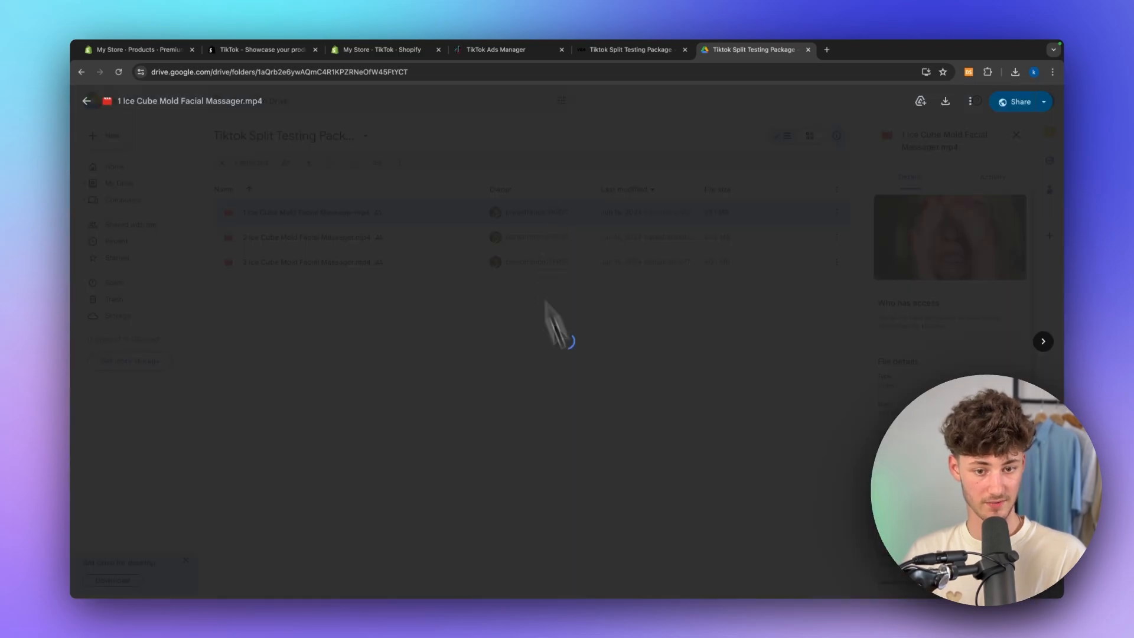
{"action": "left_click", "coordinate": [572, 311]}
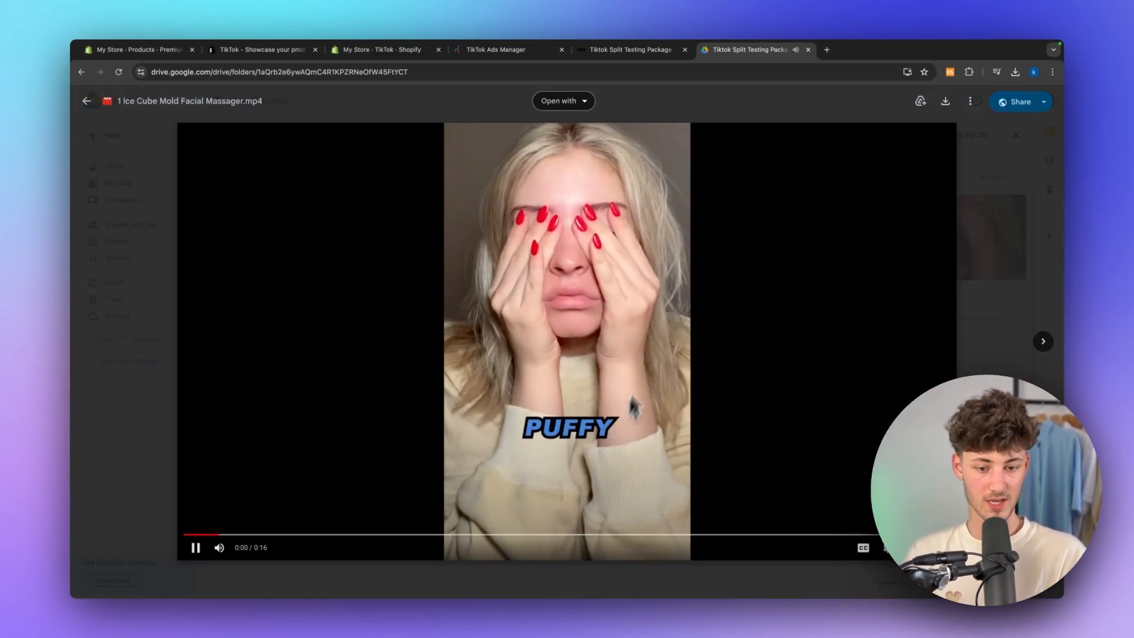
{"action": "key", "text": "Escape"}
Return to TikTok Ads Manager and publish Copy 1 of Tutorial 1 with the first massager video
{"action": "left_click", "coordinate": [501, 52]}
{"action": "scroll", "coordinate": [614, 493], "scroll_direction": "down", "scroll_amount": 1}
{"action": "scroll", "coordinate": [742, 597], "scroll_direction": "up", "scroll_amount": 3}
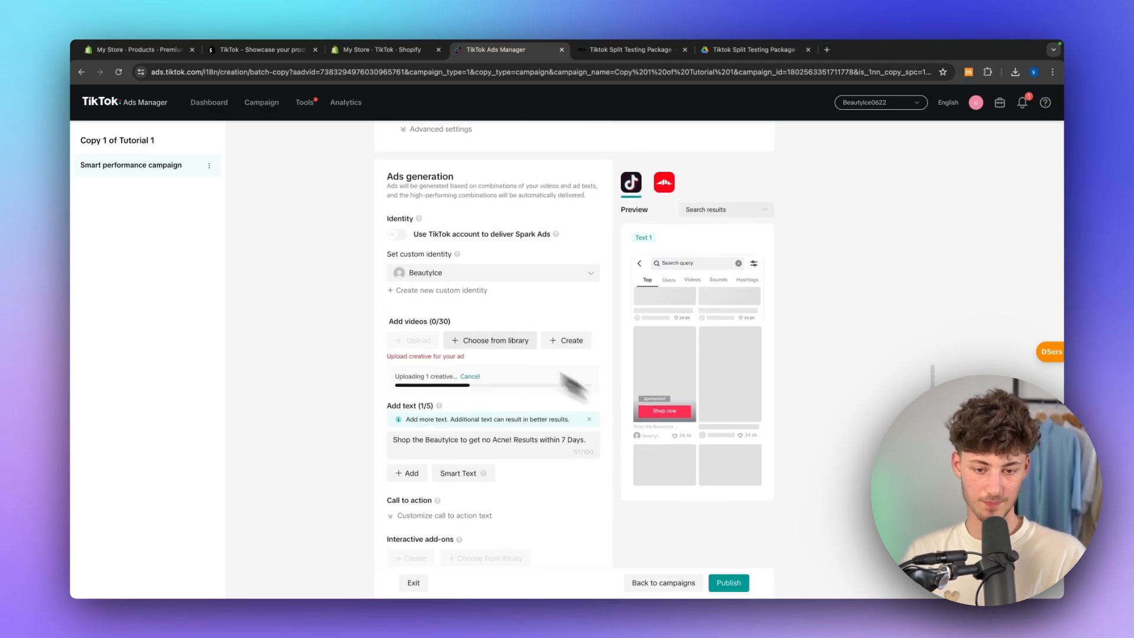
{"action": "mouse_move", "coordinate": [437, 409]}
{"action": "left_click", "coordinate": [713, 581]}
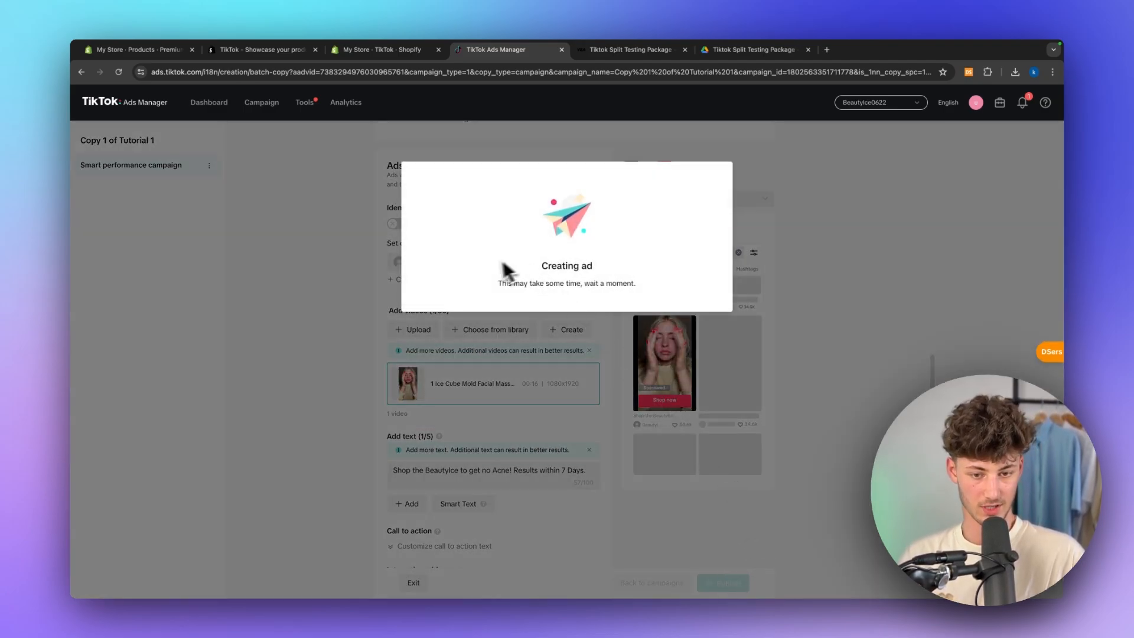
{"action": "left_click_drag", "start_coordinate": [502, 263], "coordinate": [718, 322]}
{"action": "left_click", "coordinate": [652, 260]}
{"action": "left_click", "coordinate": [623, 305]}
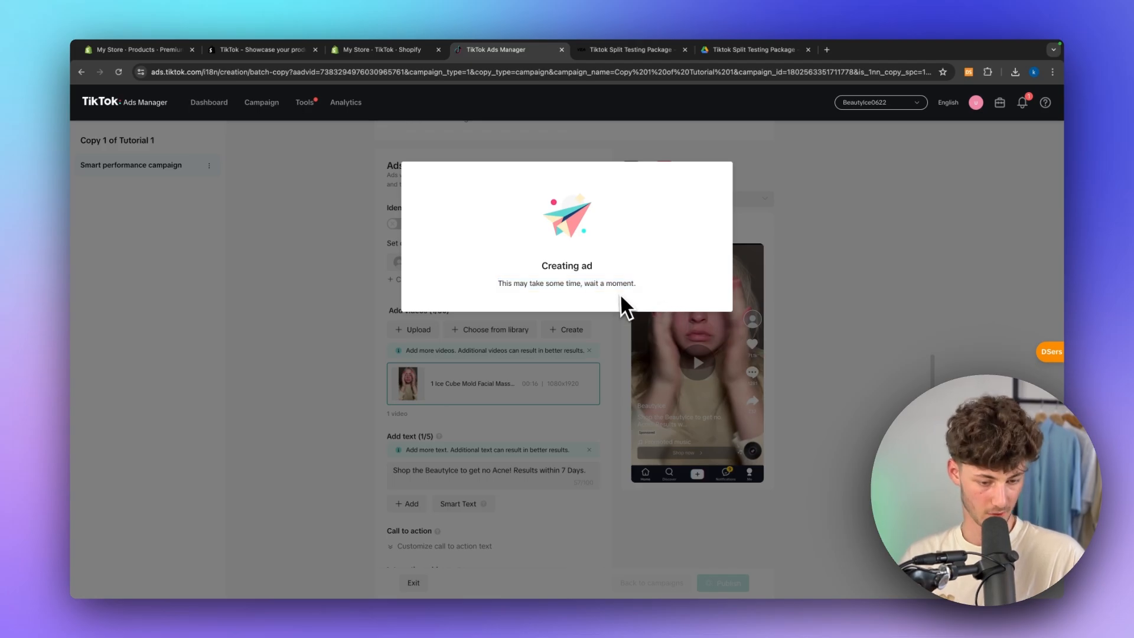
{"action": "left_click_drag", "start_coordinate": [496, 263], "coordinate": [676, 319]}
{"action": "left_click", "coordinate": [585, 338]}
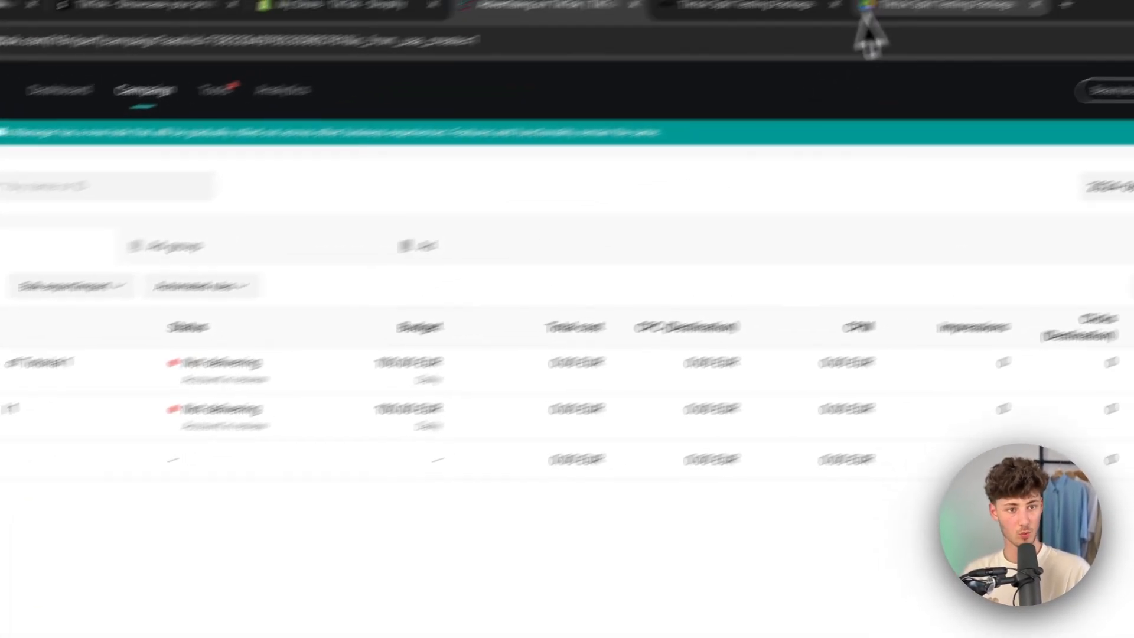
Switch to Google Drive, select 3 Ice Cube Mold Facial Massager.mp4 in the Tiktok Split Testing Package folder, and return to TikTok Ads Manager
{"action": "left_click", "coordinate": [867, 18]}
{"action": "left_click", "coordinate": [513, 379]}
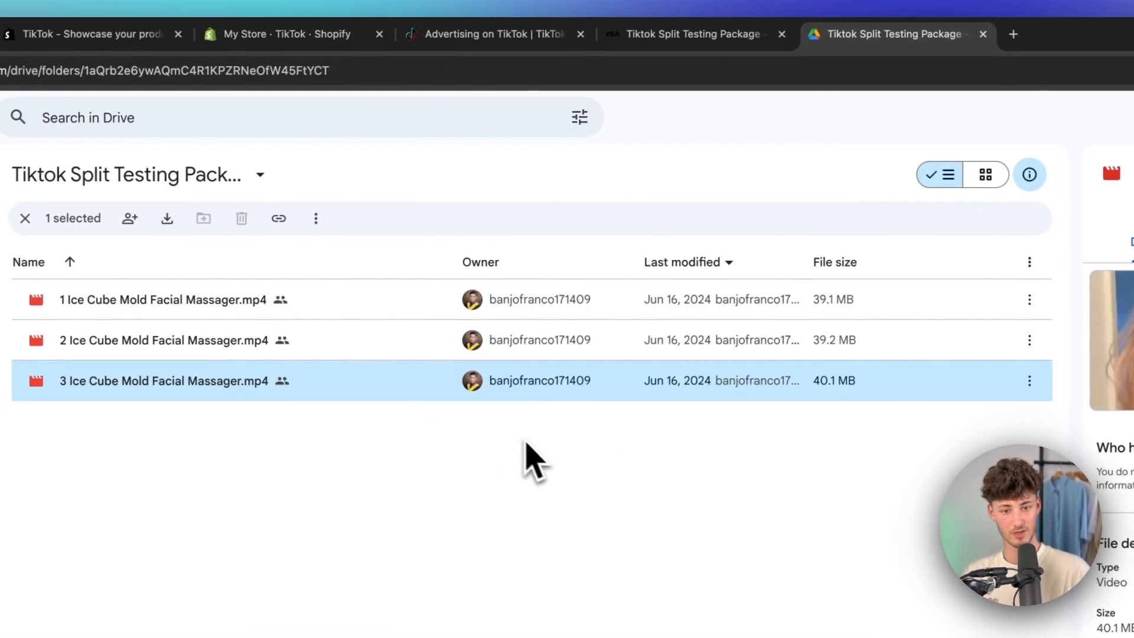
{"action": "left_click", "coordinate": [493, 33]}
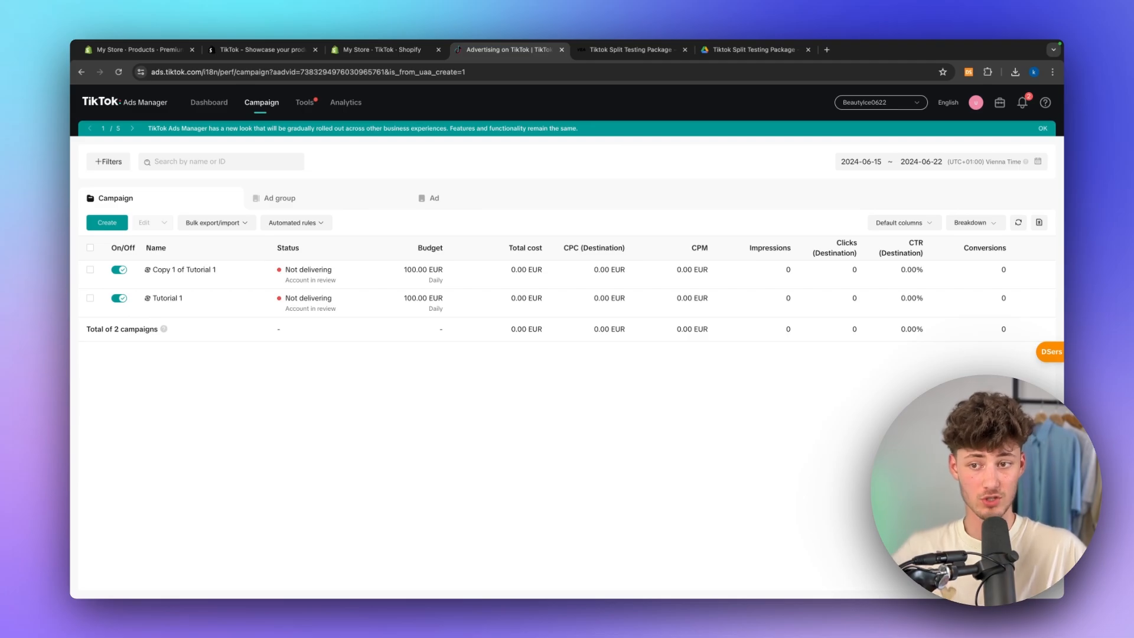
Switch to the KTT 2 presentation in PowerPoint and examine the Vertical Scaling definition and the spend charts on the Scaling slide
{"action": "key", "text": "ctrl+Up"}
{"action": "left_click", "coordinate": [755, 268]}
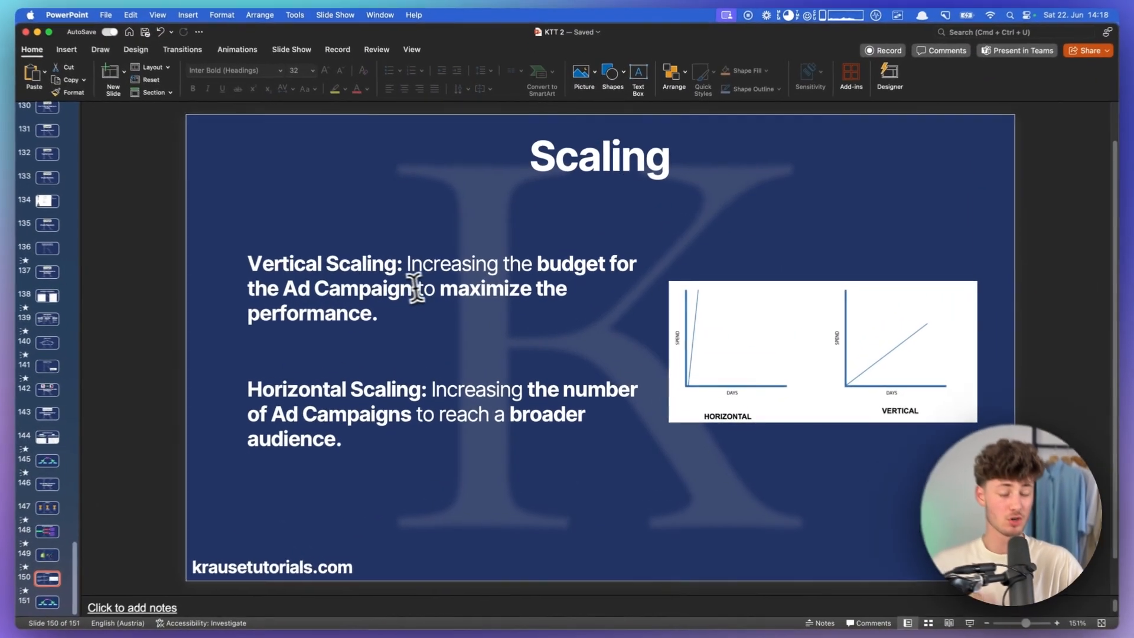
{"action": "left_click", "coordinate": [379, 264]}
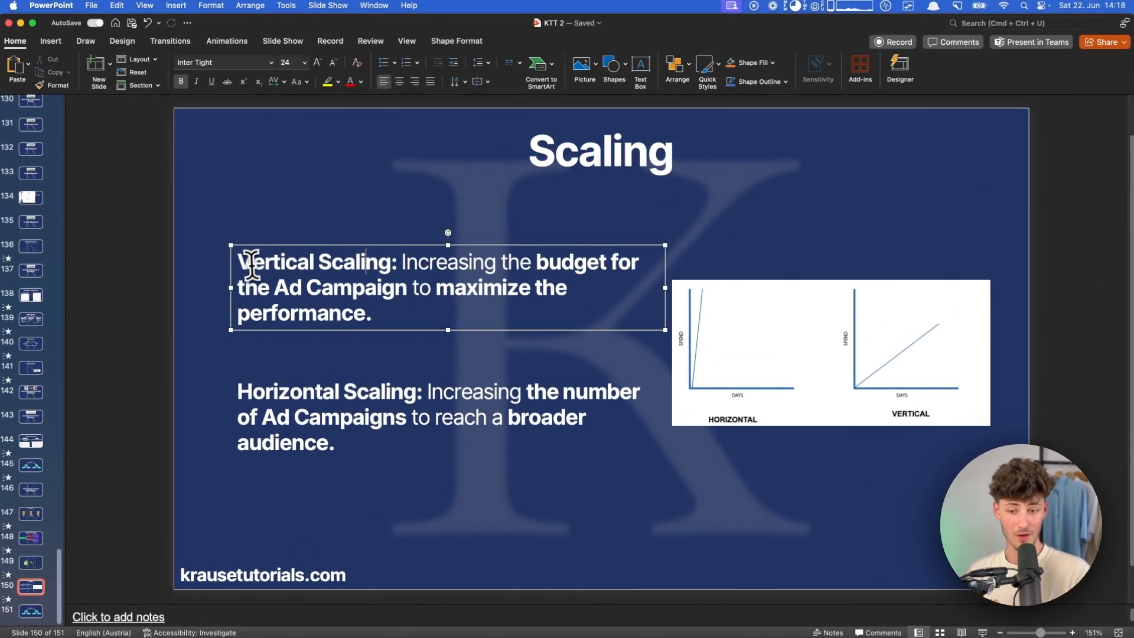
{"action": "left_click_drag", "start_coordinate": [251, 265], "coordinate": [553, 268]}
{"action": "left_click", "coordinate": [483, 339]}
{"action": "left_click", "coordinate": [453, 282]}
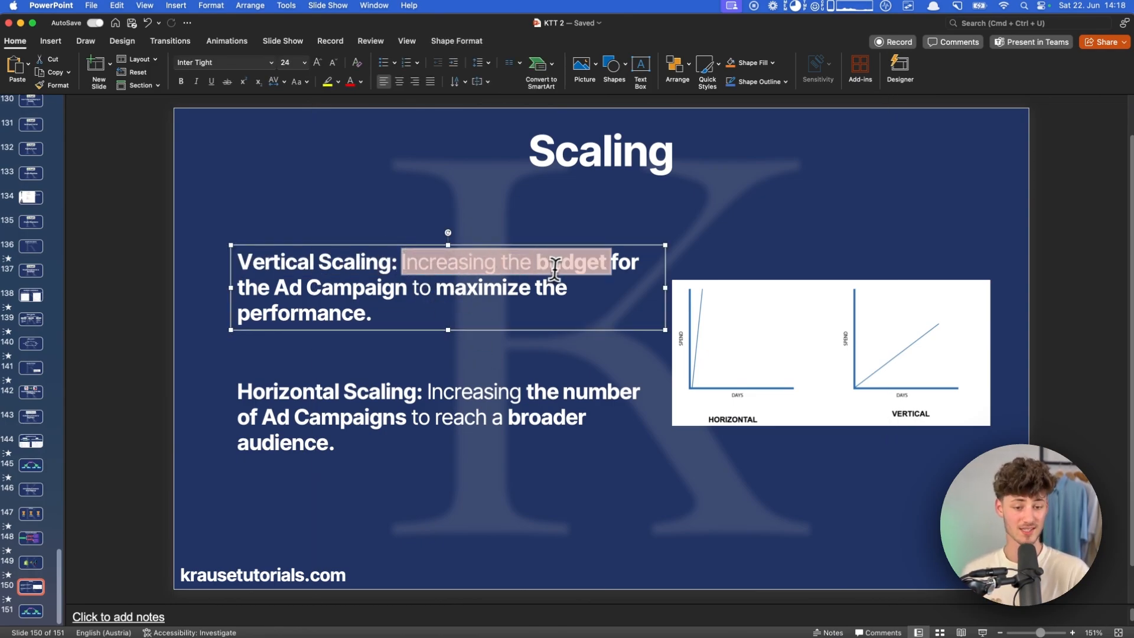
{"action": "left_click_drag", "start_coordinate": [624, 262], "coordinate": [390, 290]}
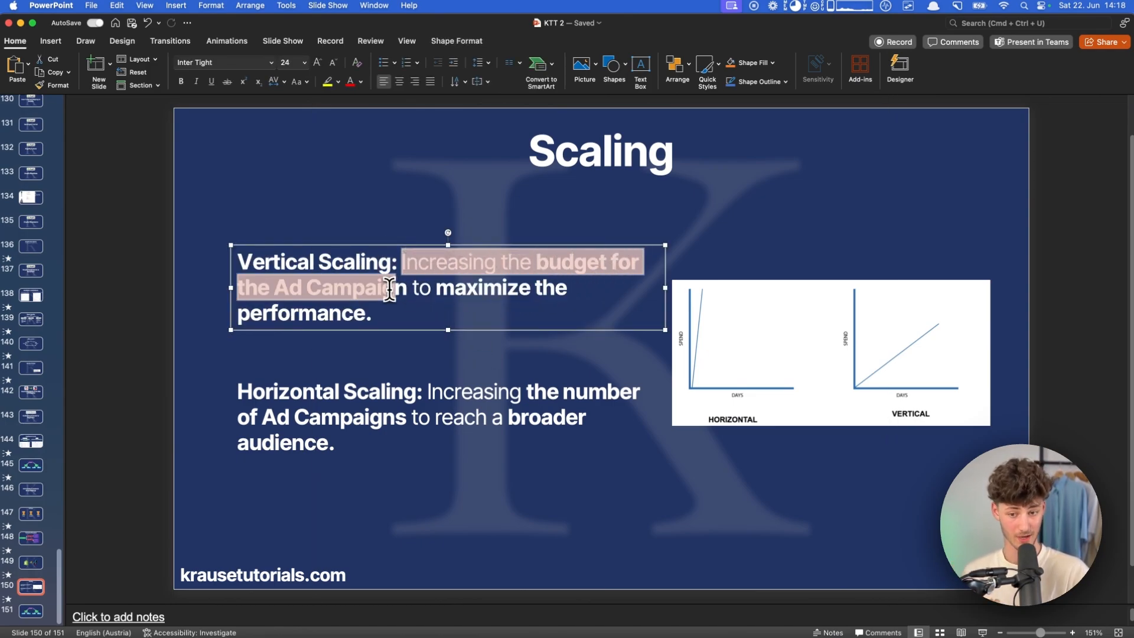
{"action": "left_click", "coordinate": [443, 289]}
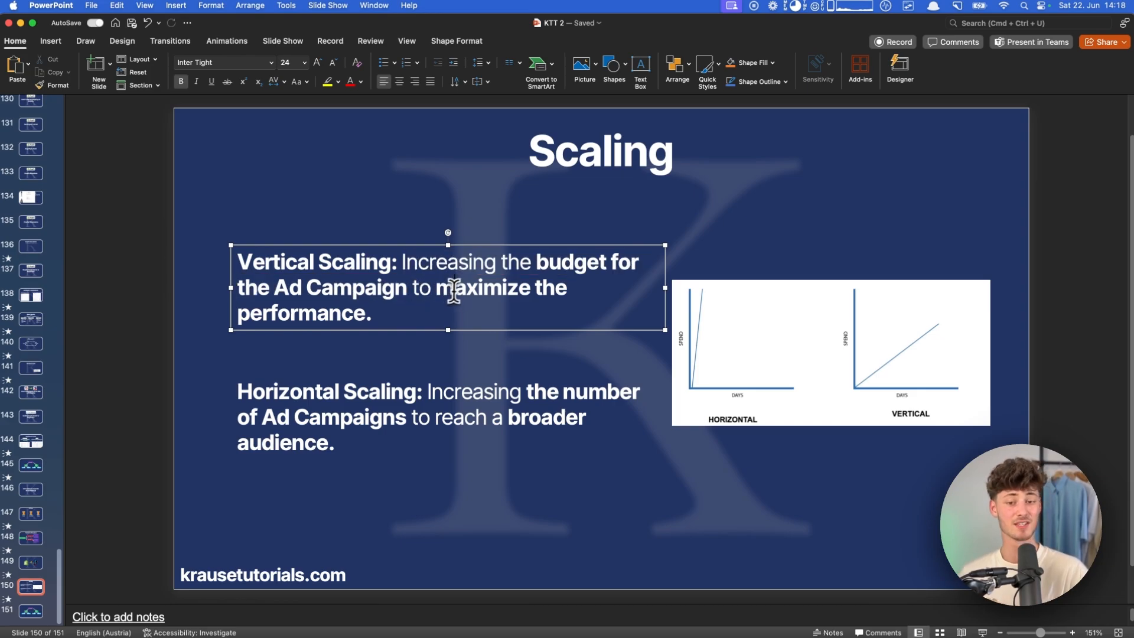
{"action": "left_click_drag", "start_coordinate": [438, 289], "coordinate": [557, 305]}
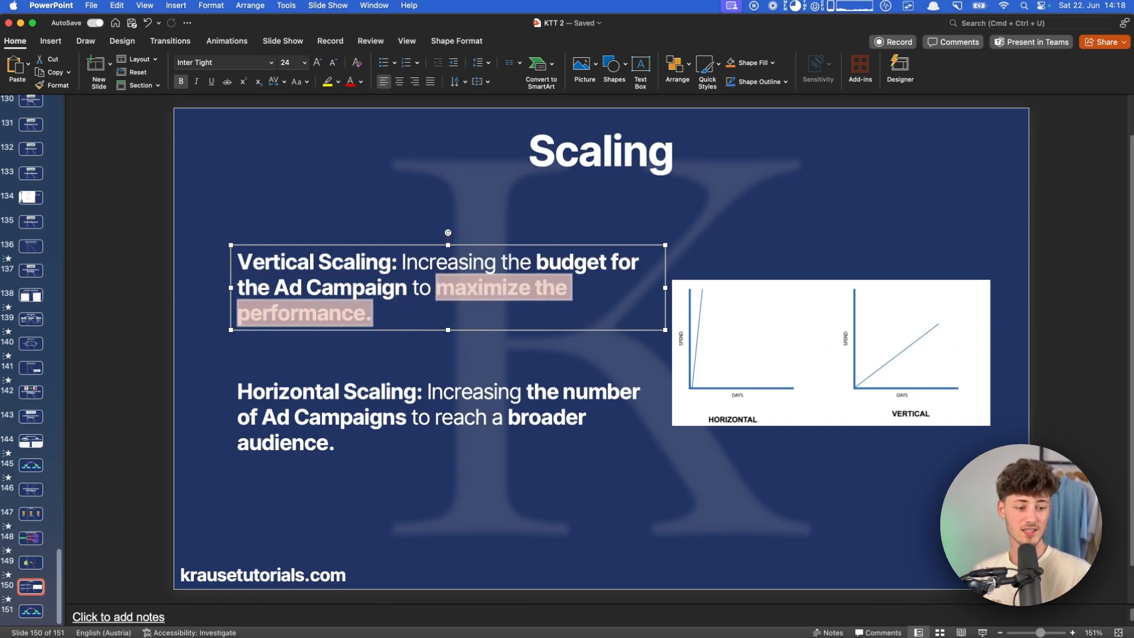
{"action": "left_click", "coordinate": [861, 299]}
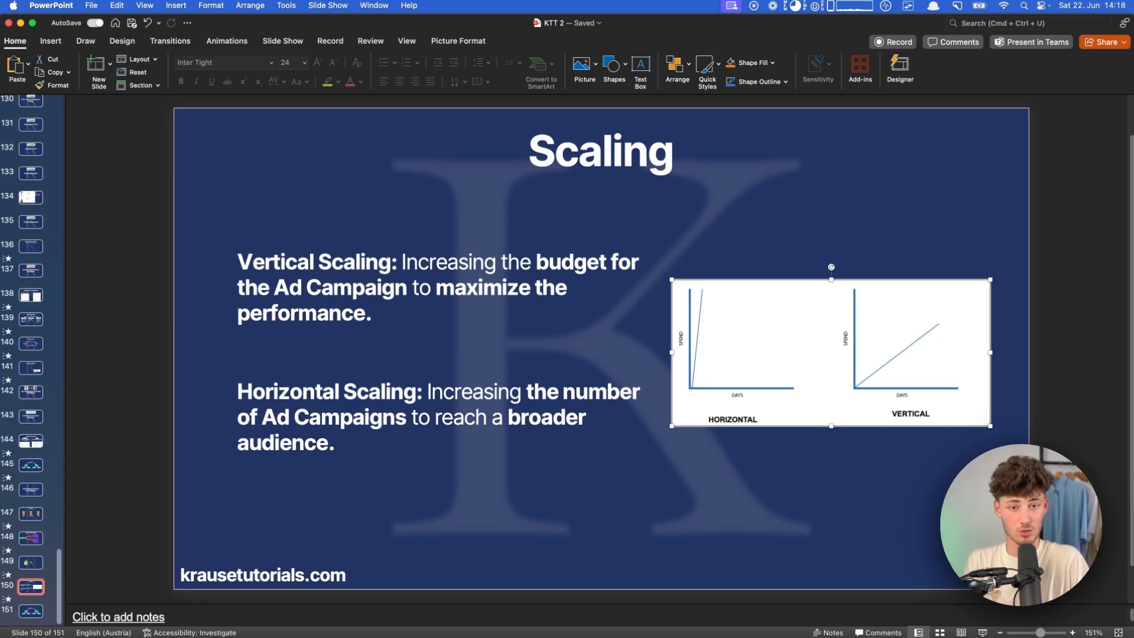
Examine the Horizontal Scaling definition on the Scaling slide, highlighting the part about reaching a broader audience
{"action": "left_click", "coordinate": [468, 411]}
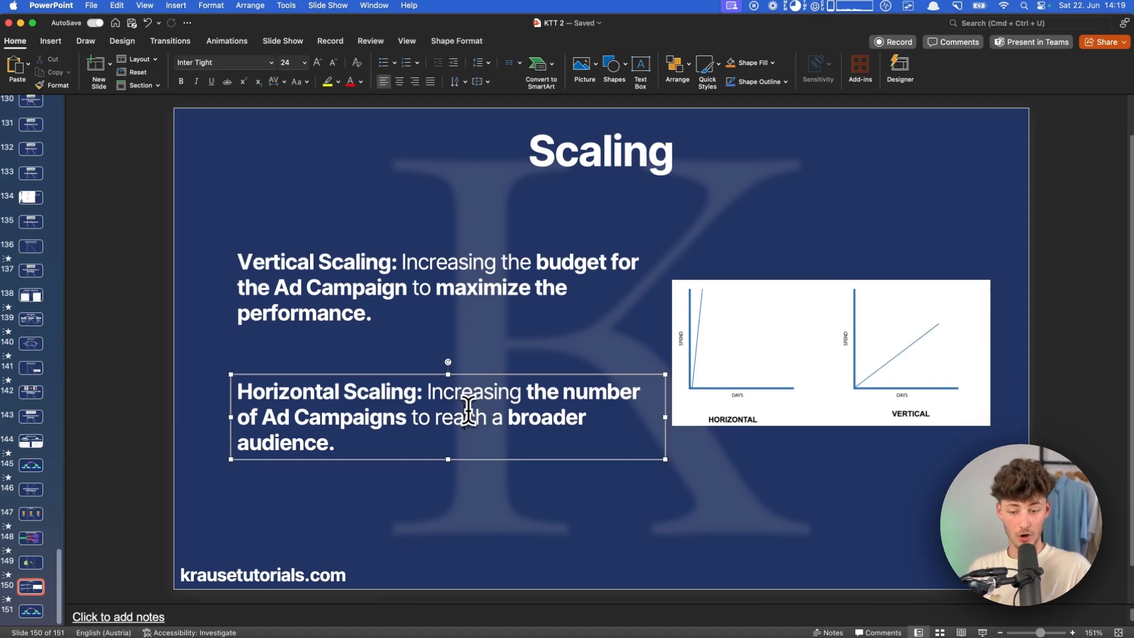
{"action": "left_click_drag", "start_coordinate": [417, 388], "coordinate": [233, 384]}
{"action": "left_click", "coordinate": [490, 415]}
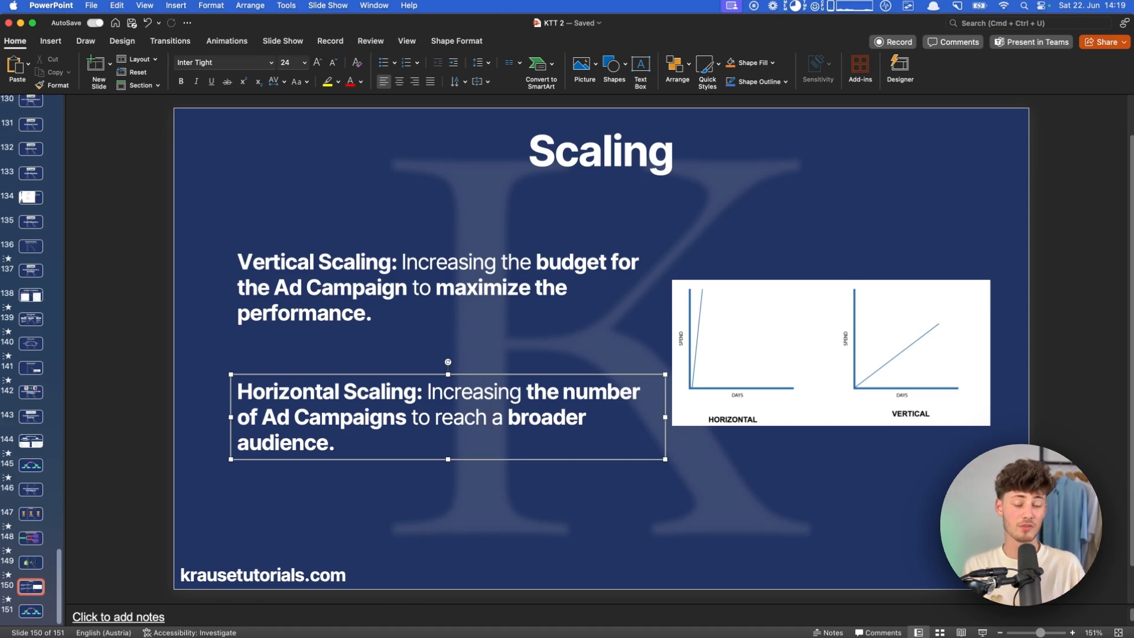
{"action": "left_click_drag", "start_coordinate": [412, 417], "coordinate": [465, 436]}
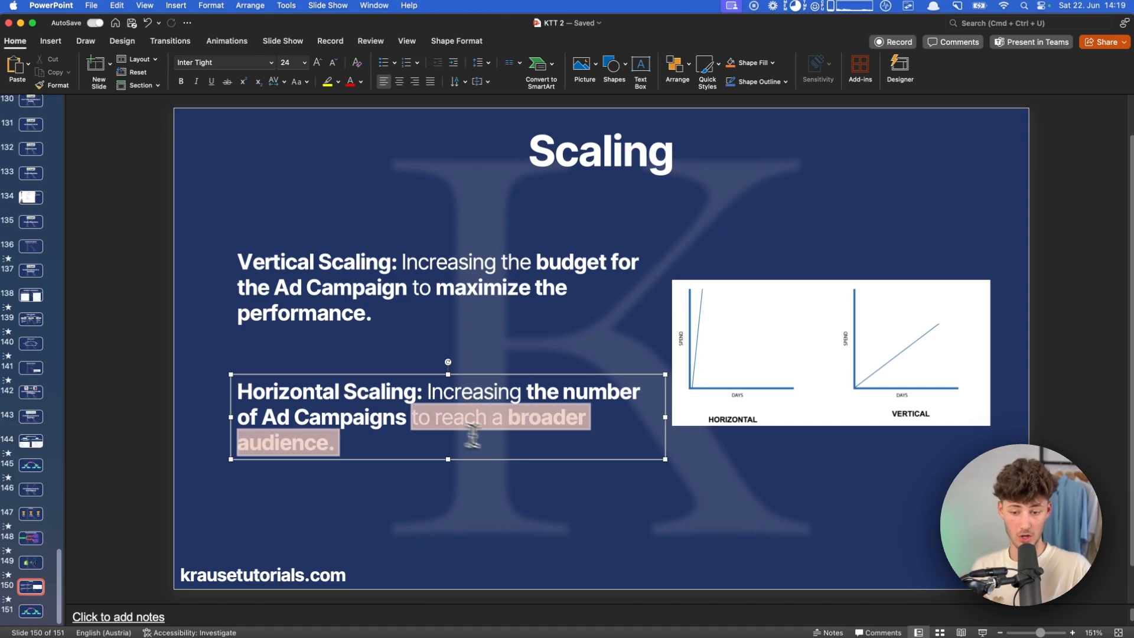
{"action": "left_click", "coordinate": [502, 418]}
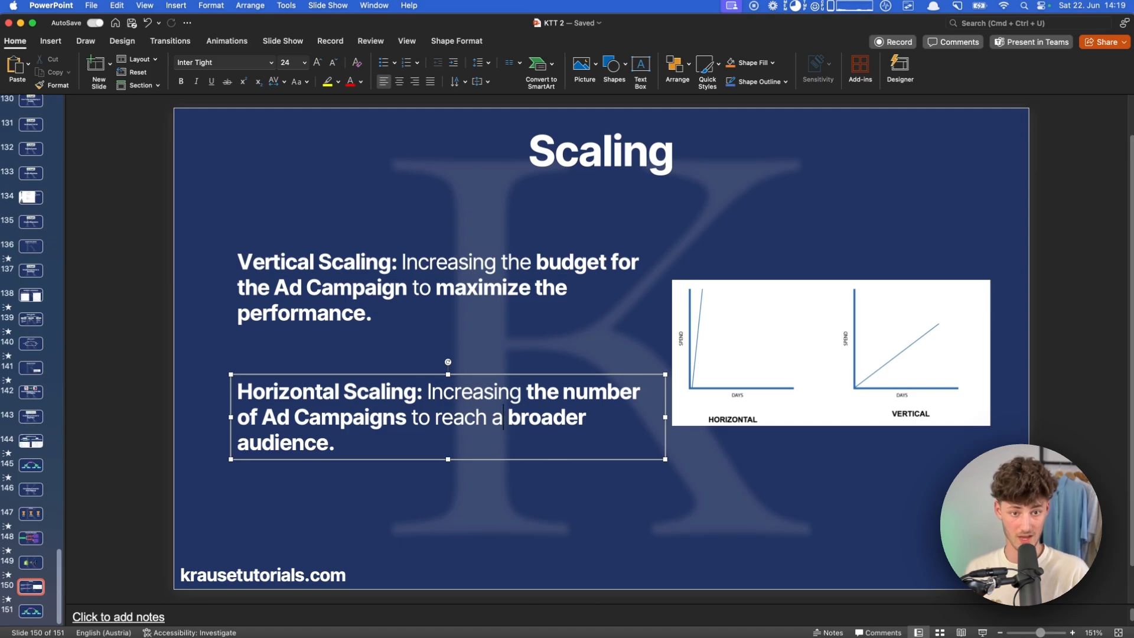
Return to TikTok Ads Manager, check the daily budget of Copy 1 of Tutorial 1, and open the ad group overview
{"action": "key", "text": "ctrl+Up"}
{"action": "left_click", "coordinate": [602, 30]}
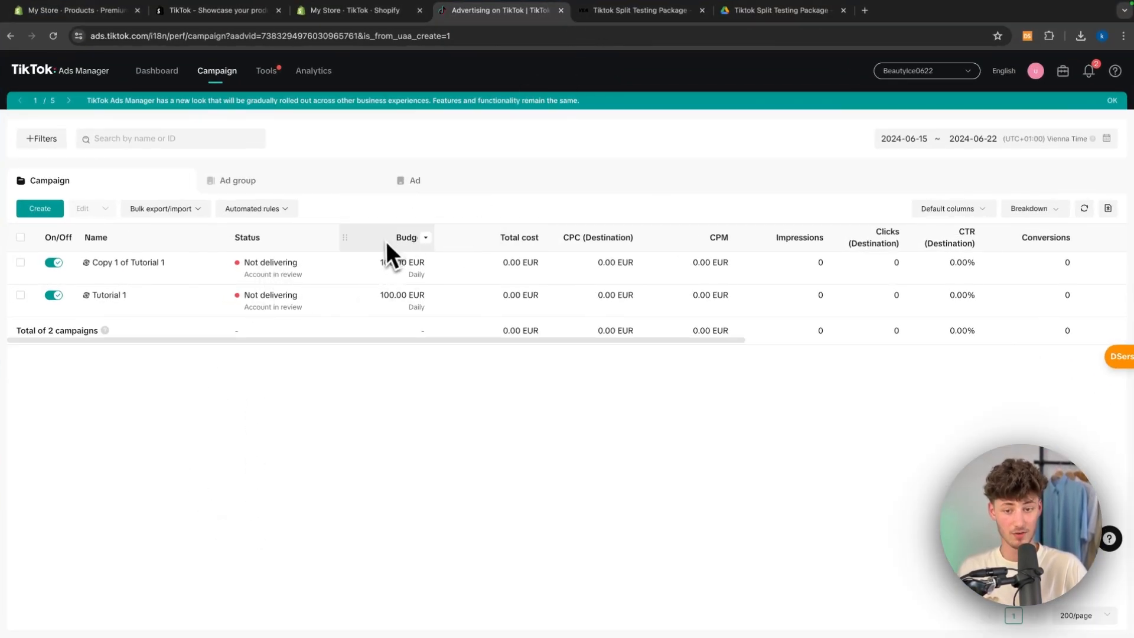
{"action": "left_click", "coordinate": [373, 264]}
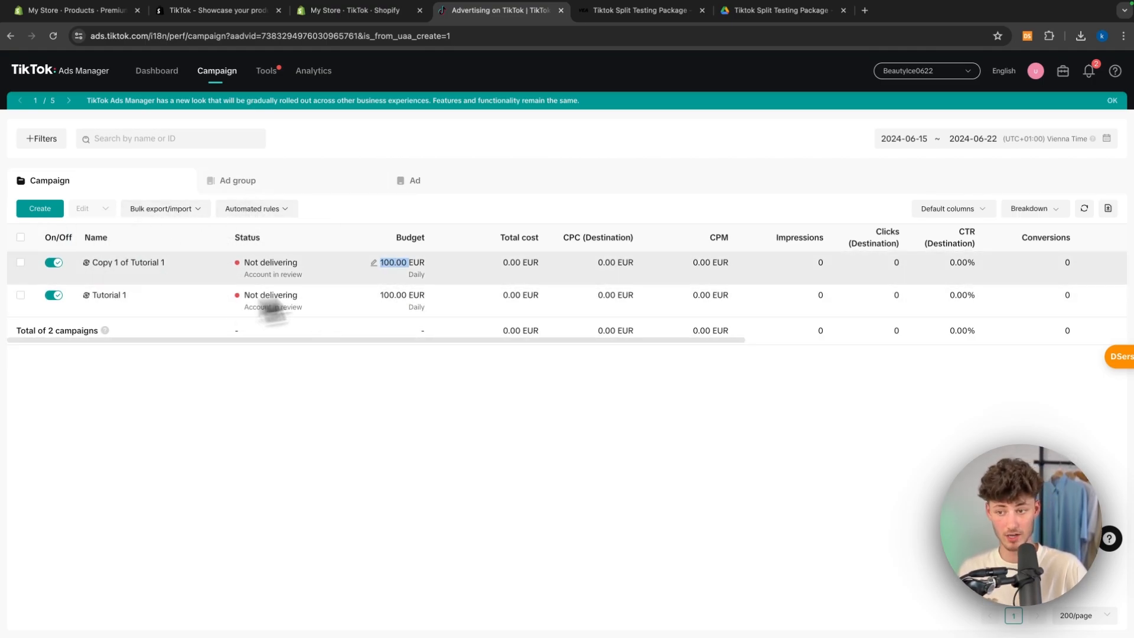
{"action": "left_click", "coordinate": [257, 190]}
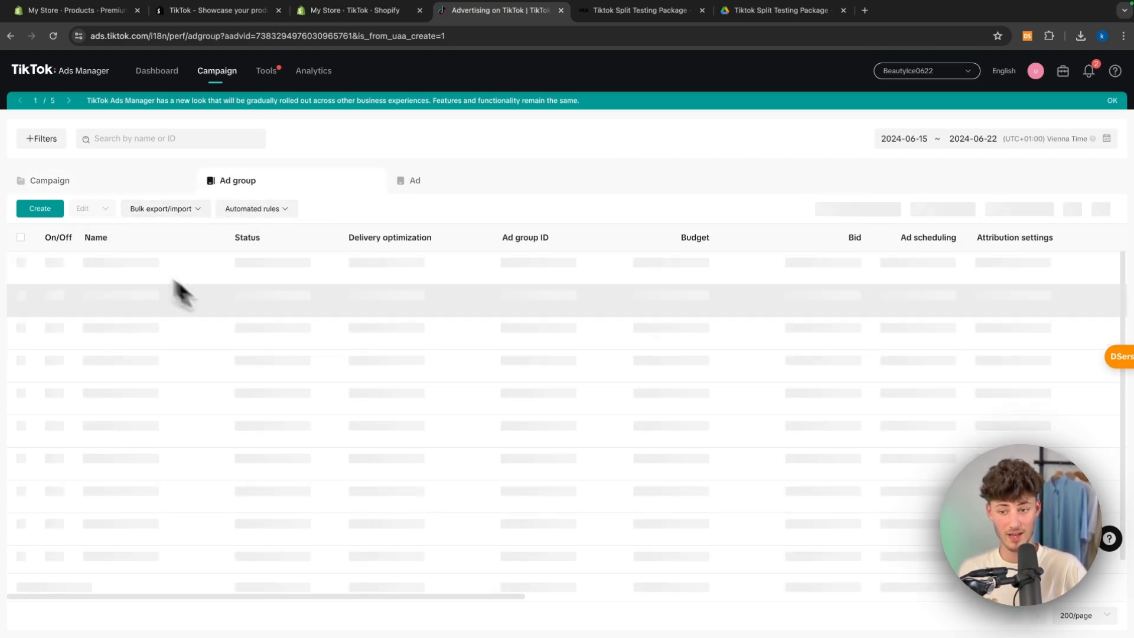